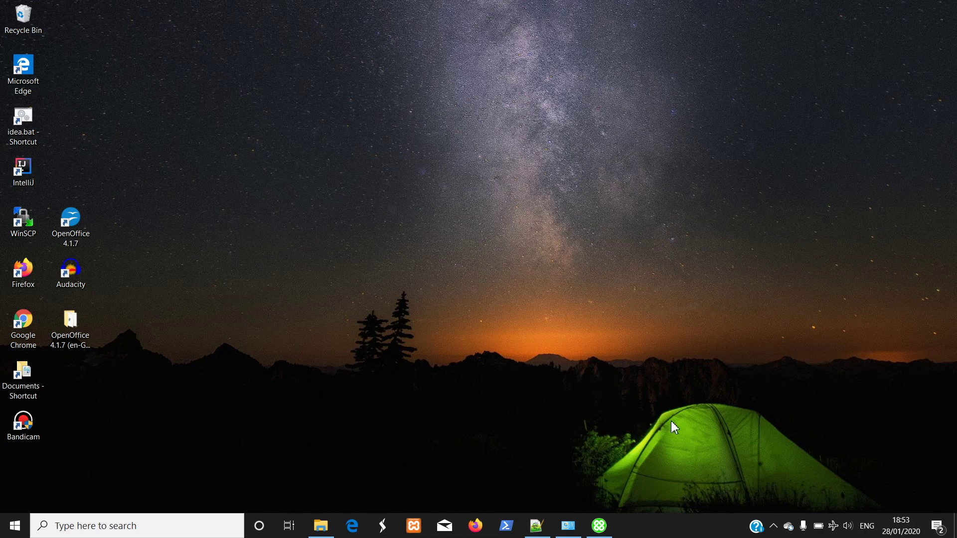
Switch to CelticPipes and look at the music folder chooser.
left_click(607, 527)
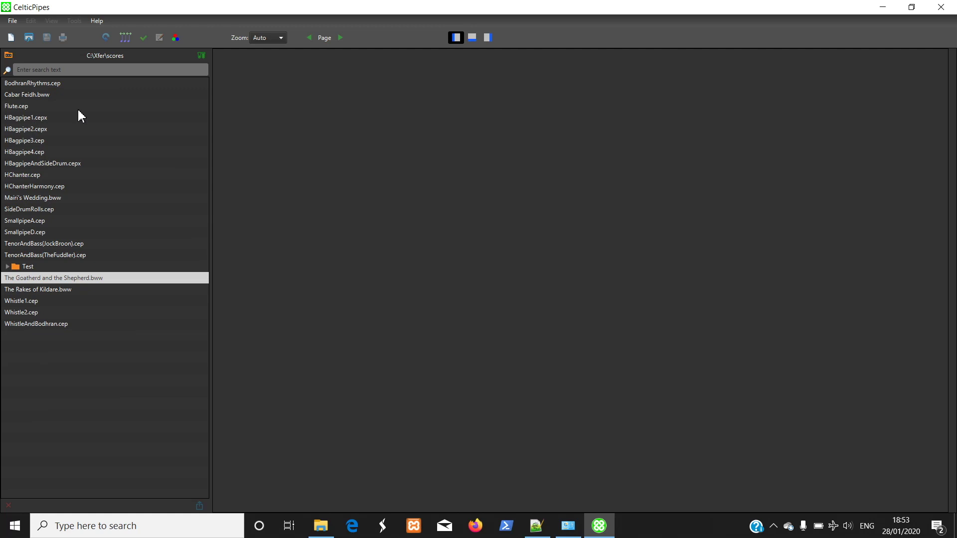
left_click(8, 55)
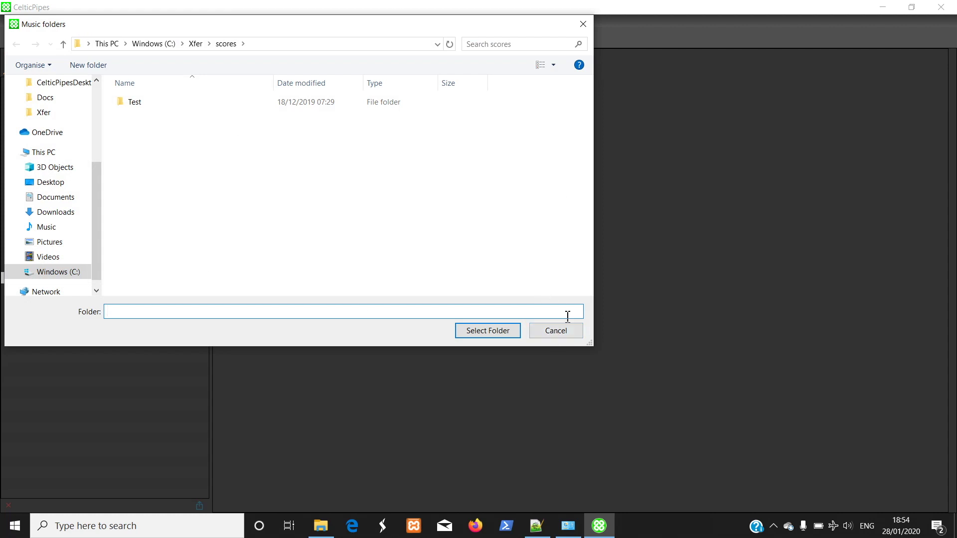
left_click(564, 333)
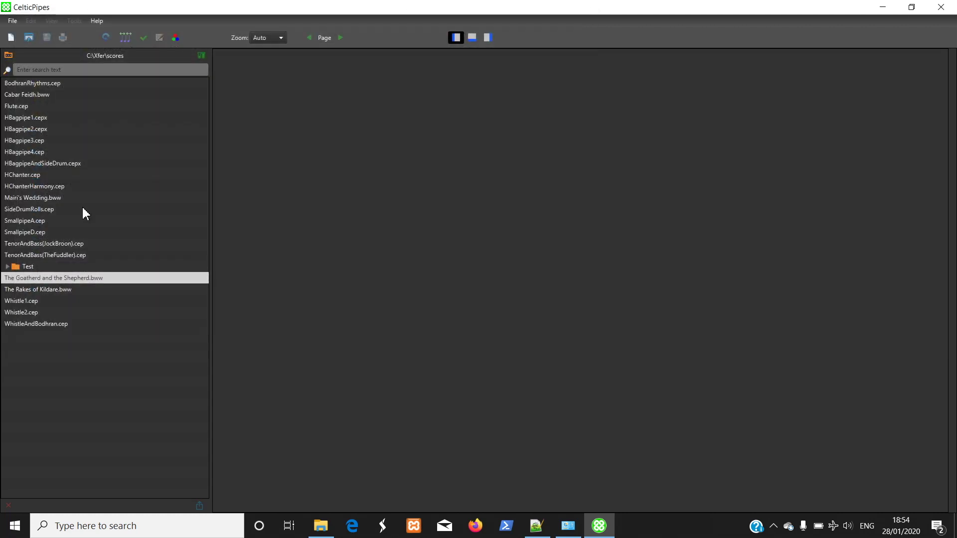
Open HBagpipe1.cepx, HBagpipeAndSideDrum.cepx, Mairi's Wedding.bww and HChanterHarmony.cep from the score list, ending on the HBagpipeAndSideDrum score.
left_click(35, 117)
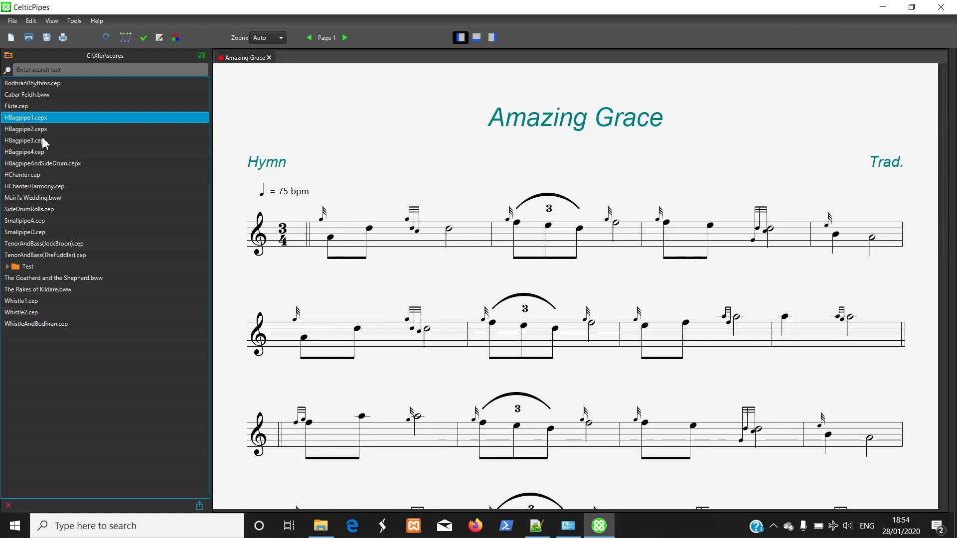
left_click(46, 164)
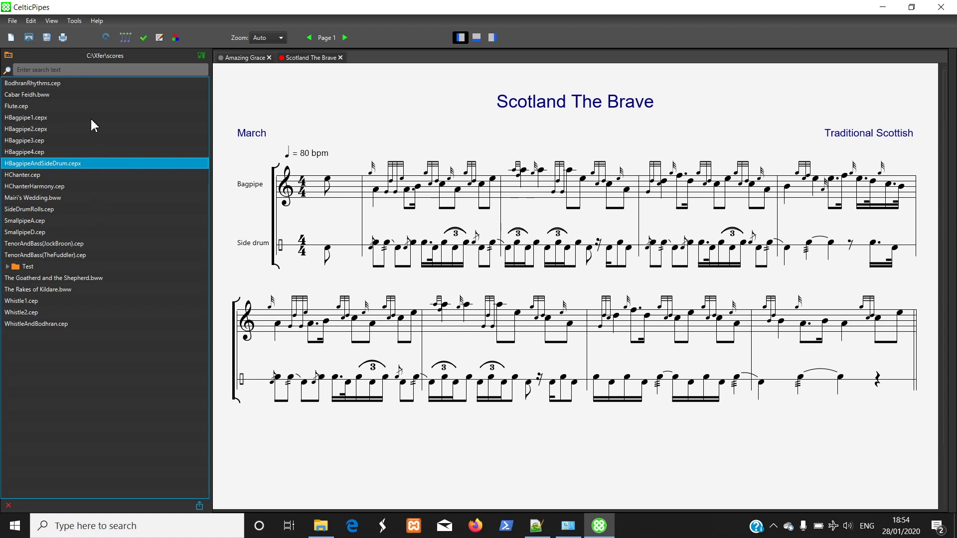
left_click(38, 198)
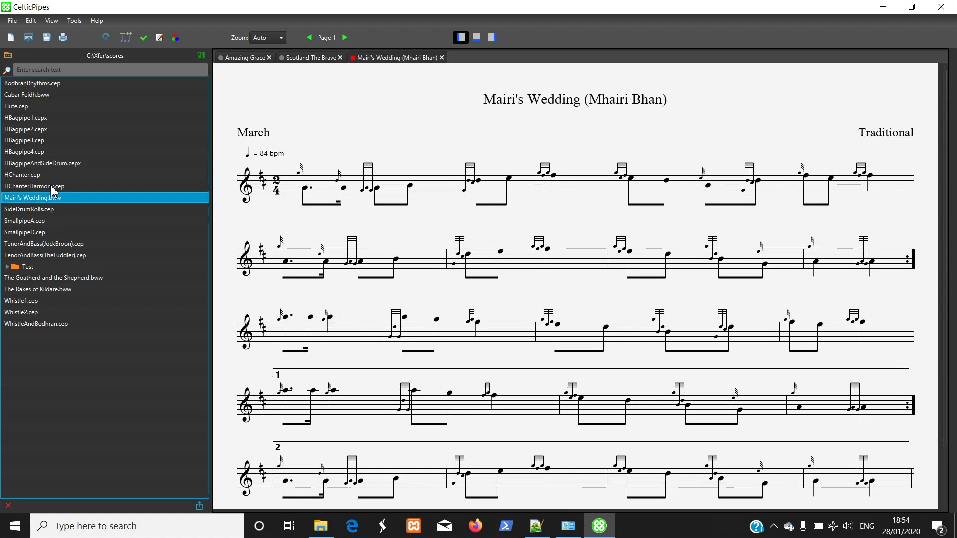
left_click(52, 188)
left_click(67, 166)
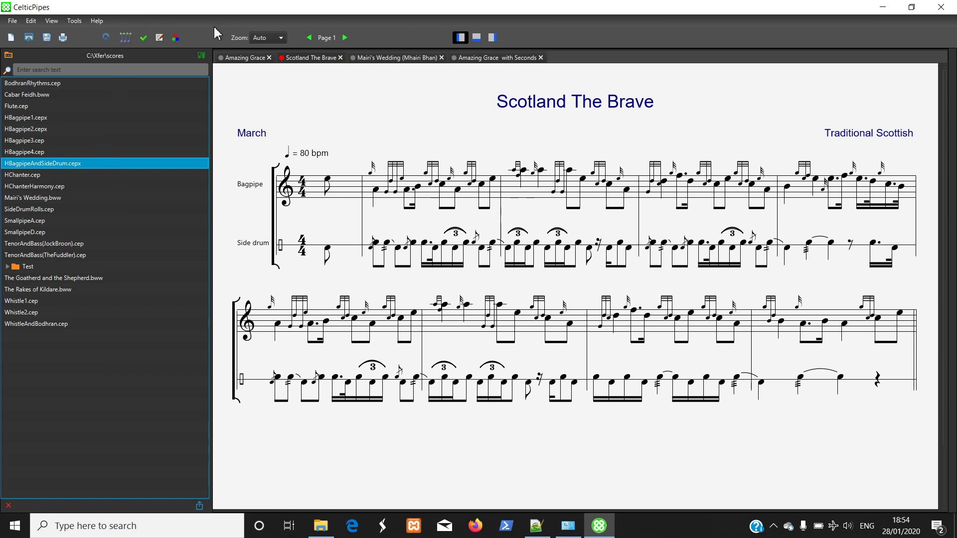
Hide and restore the score list, and show the playback panel and the properties and editing panel.
left_click(477, 46)
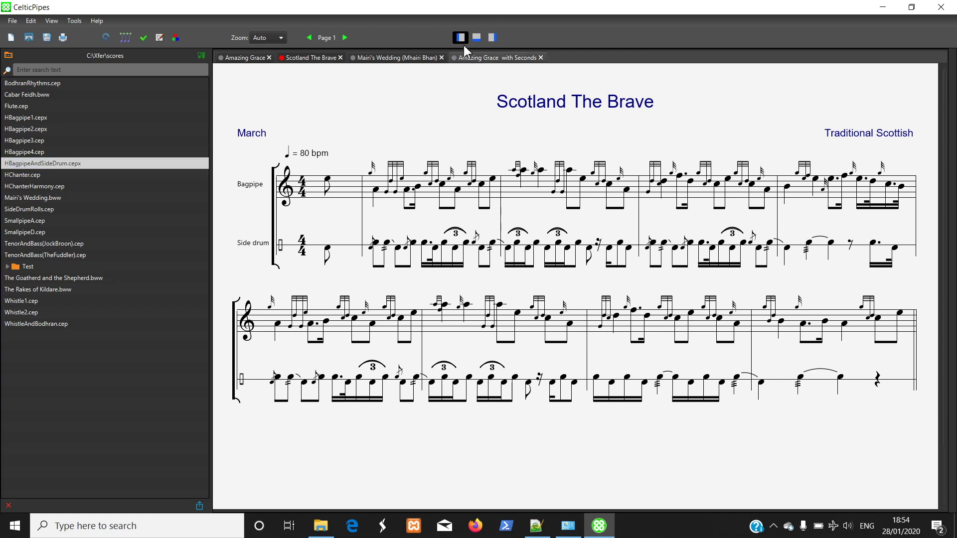
left_click(460, 39)
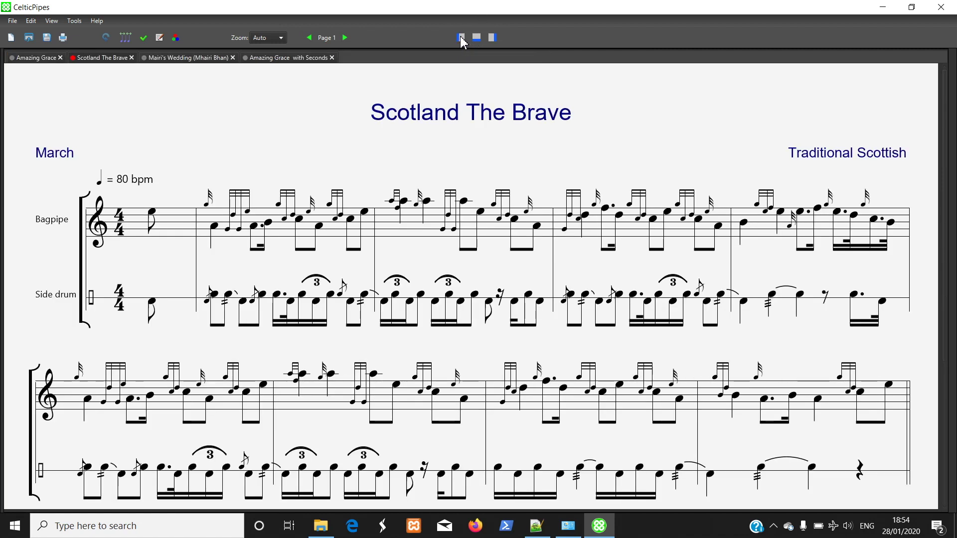
left_click(461, 39)
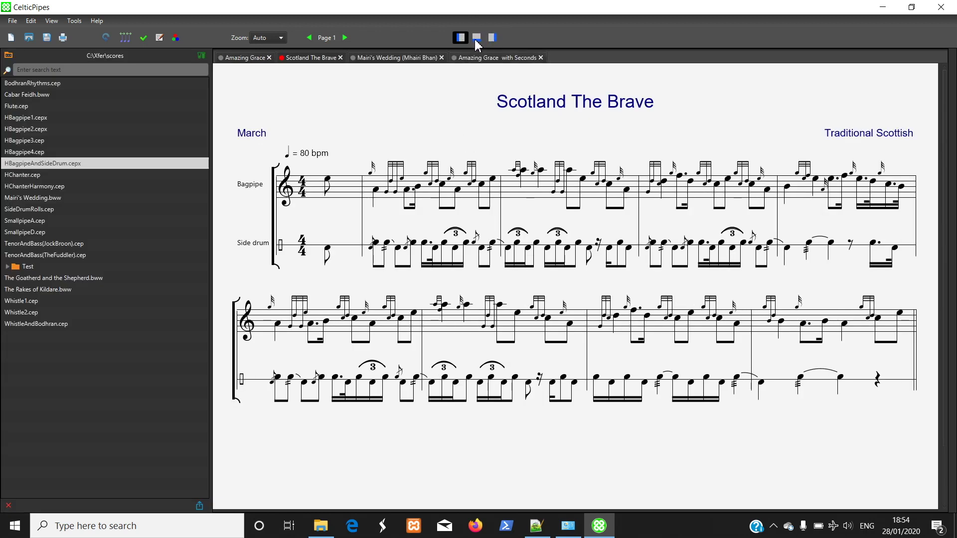
left_click(477, 38)
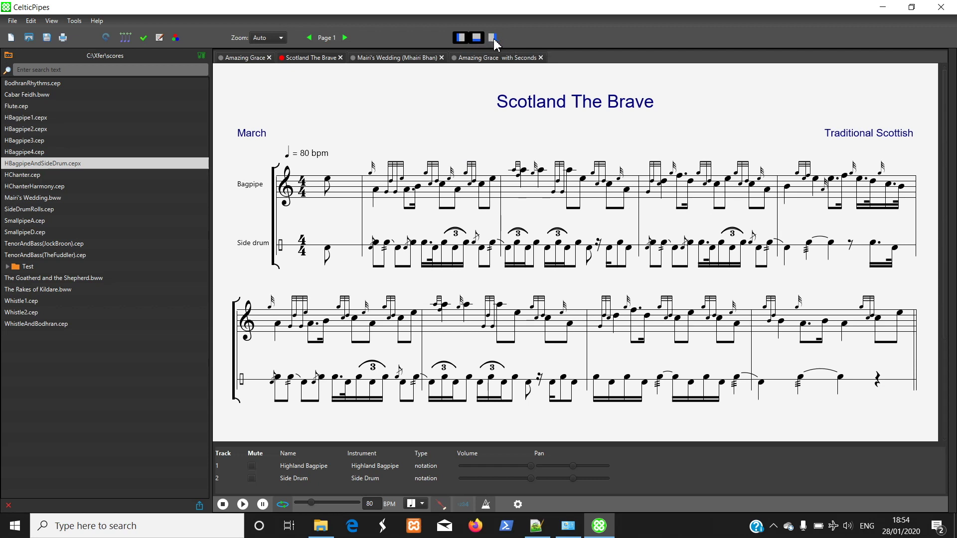
left_click(492, 38)
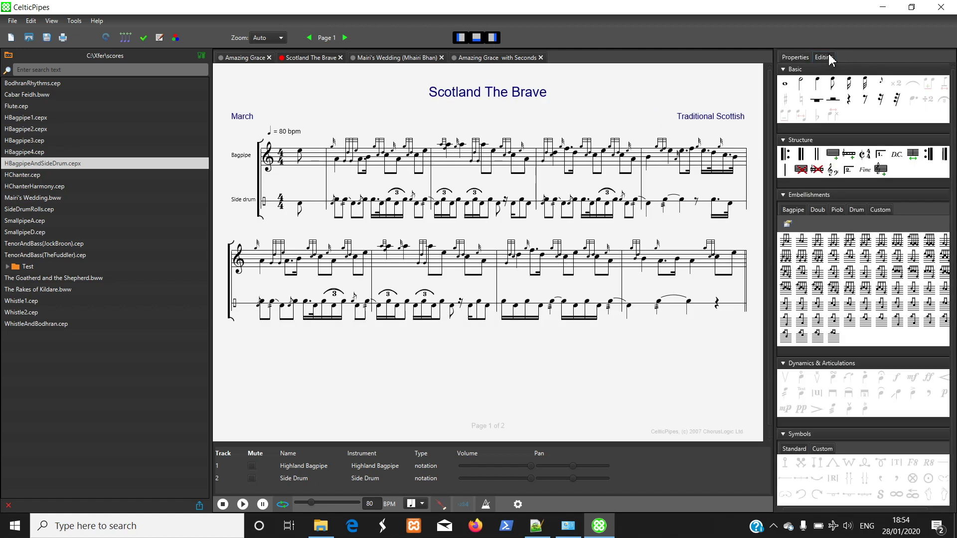
Inspect the properties of the bagpipe part's opening bar, a note, the time signature and the clef.
left_click(794, 58)
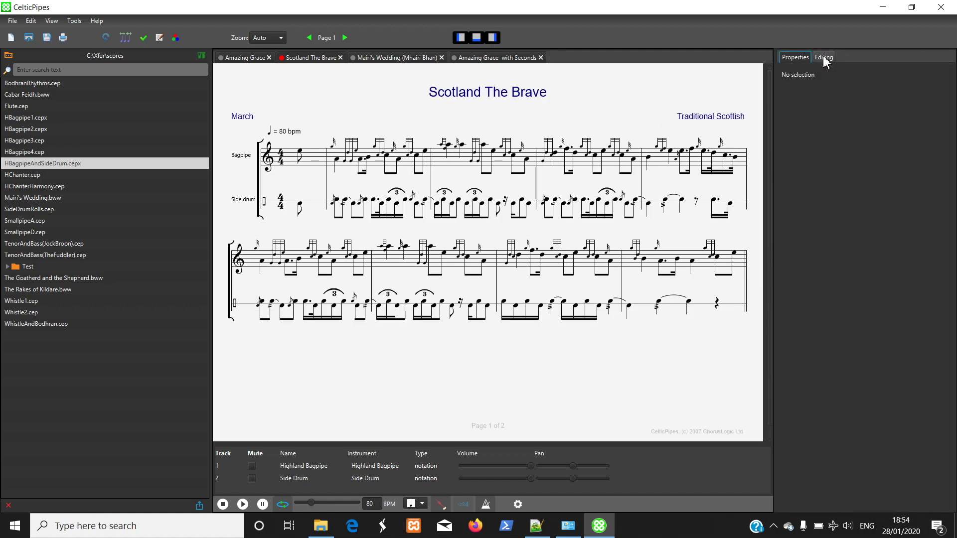
left_click(823, 57)
left_click(805, 58)
left_click(317, 162)
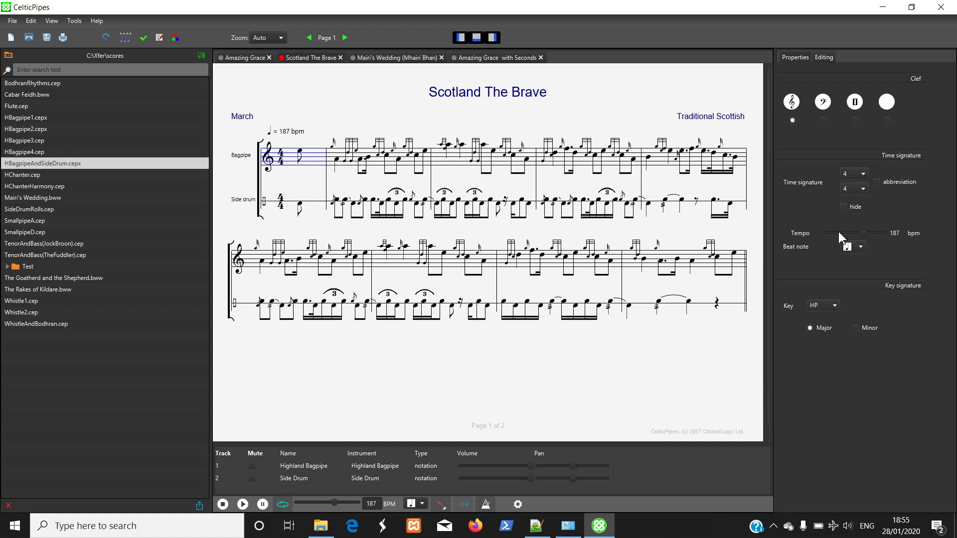
left_click(336, 159)
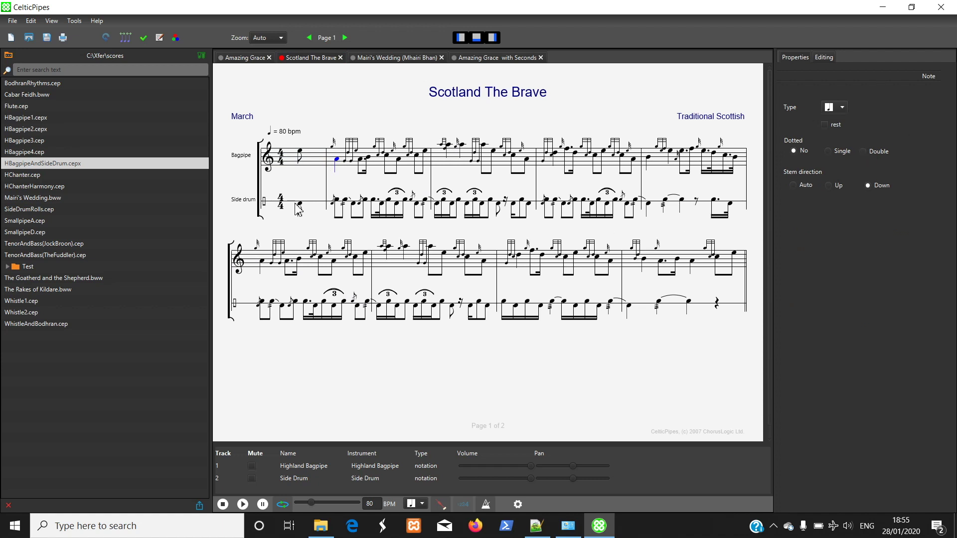
left_click(282, 161)
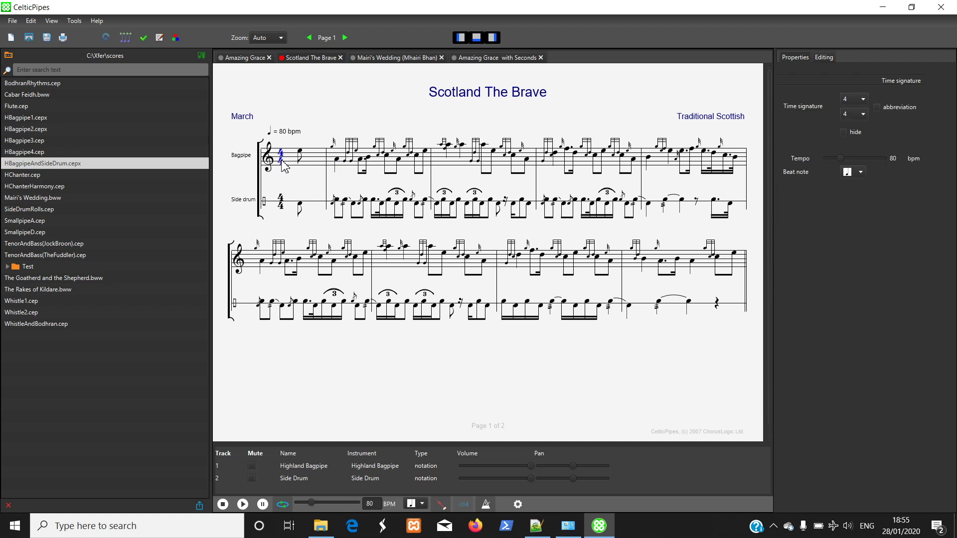
left_click(268, 159)
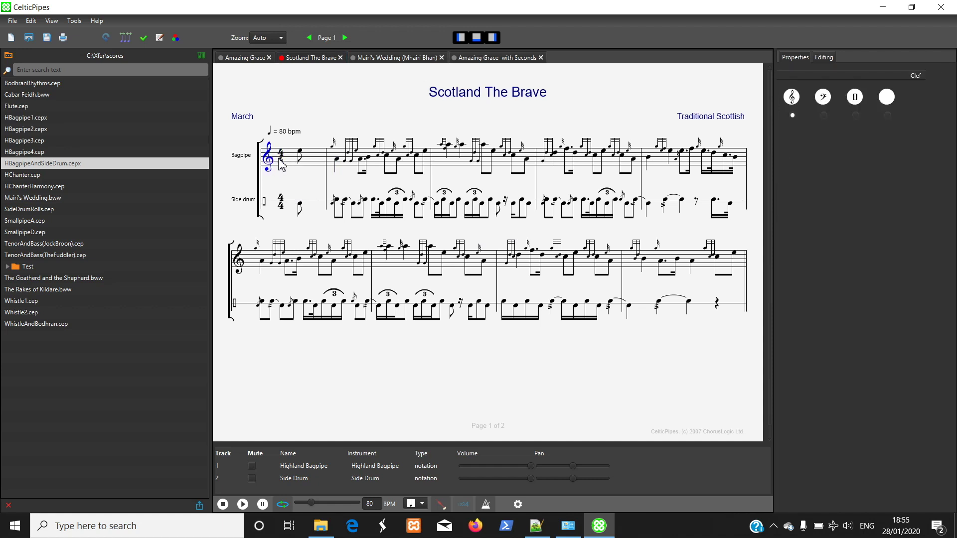
left_click(281, 160)
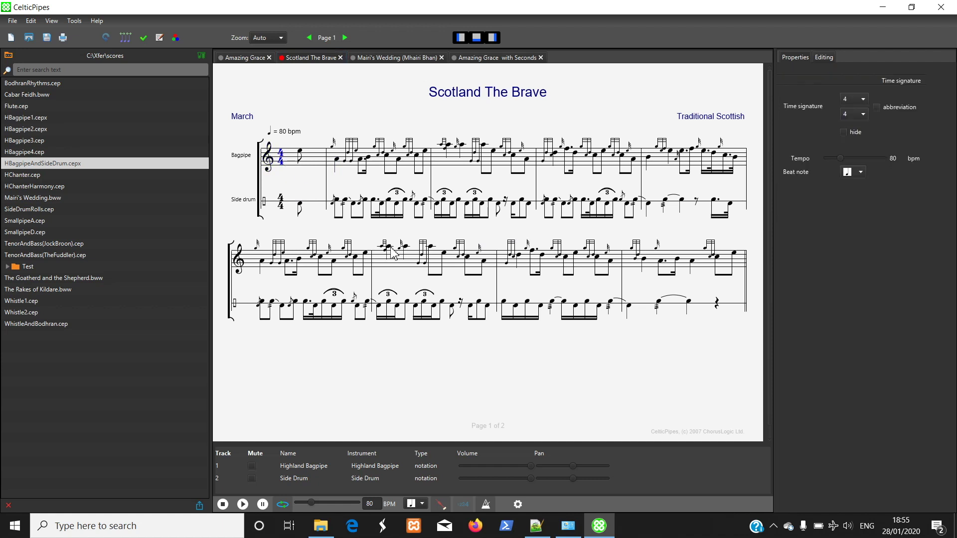
Display the editing palettes and insert a quarter note into the side drum part's fourth full bar.
left_click(824, 57)
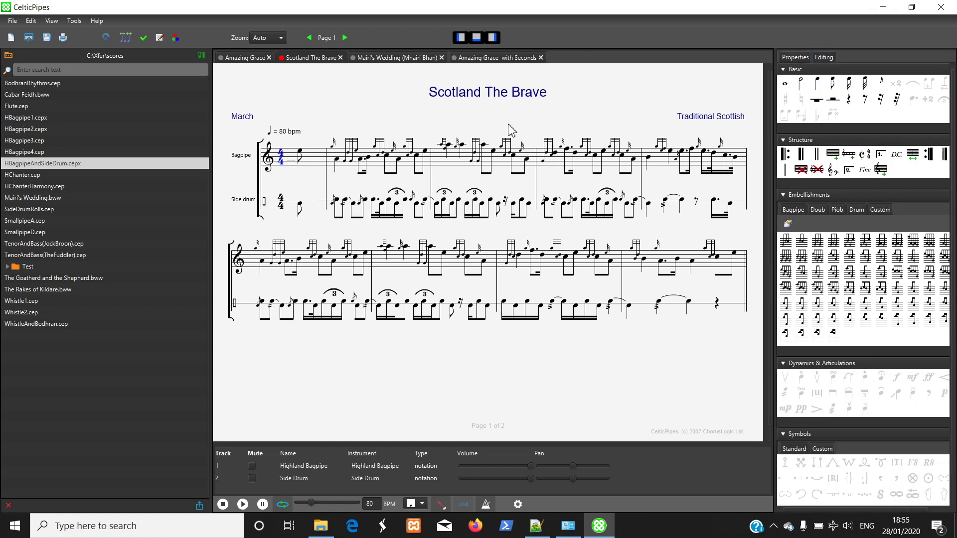
left_click(649, 159)
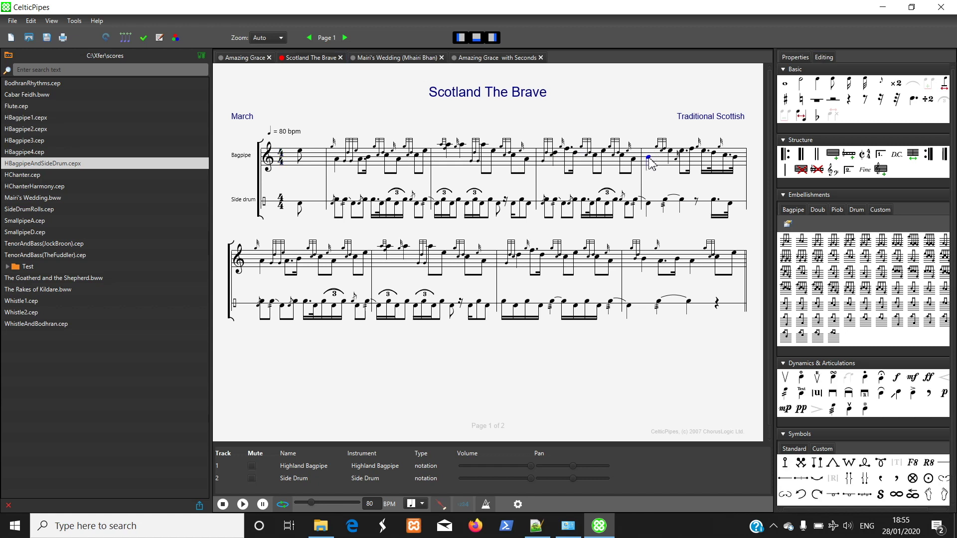
left_click(822, 84)
left_click(842, 82)
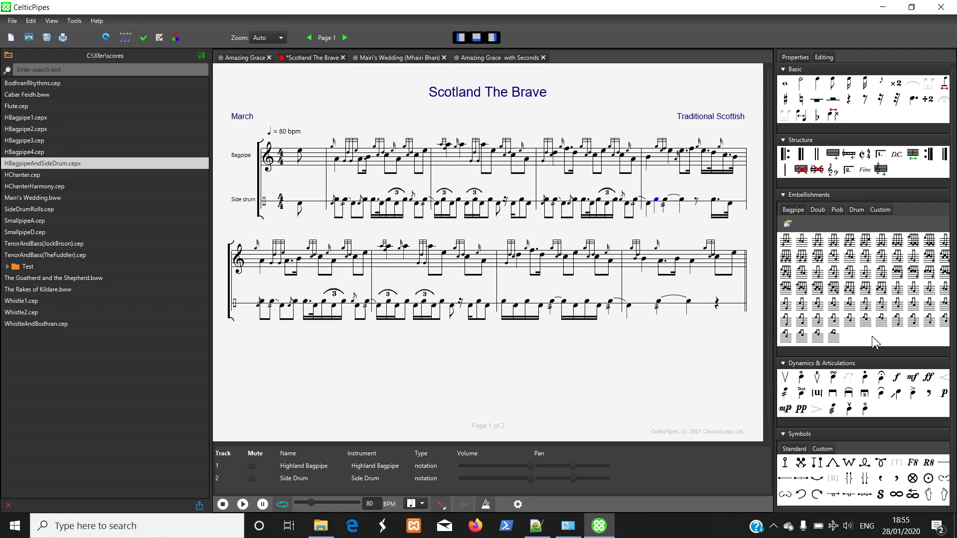
Browse the Doub, Piob and Drum embellishment sets, ending on the Custom set.
left_click(837, 209)
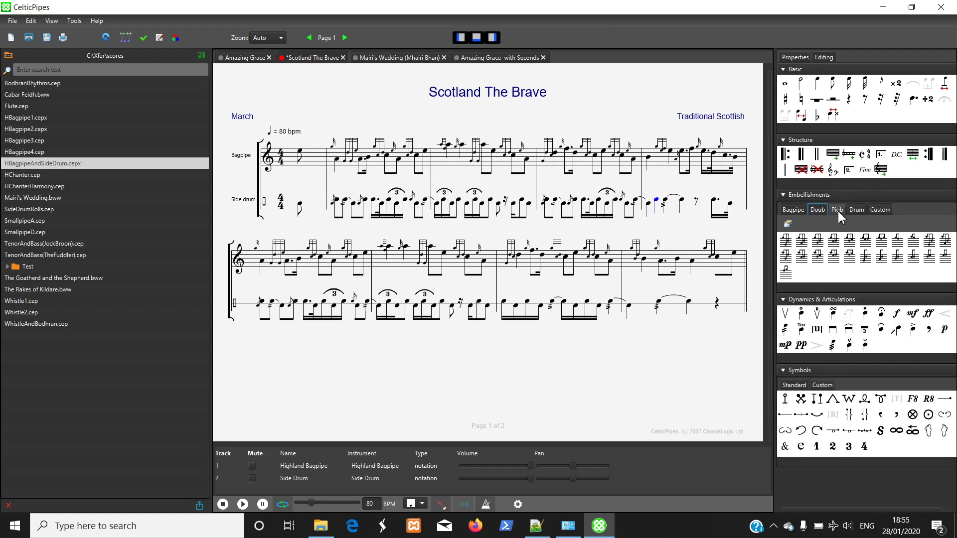
left_click(857, 212)
left_click(880, 210)
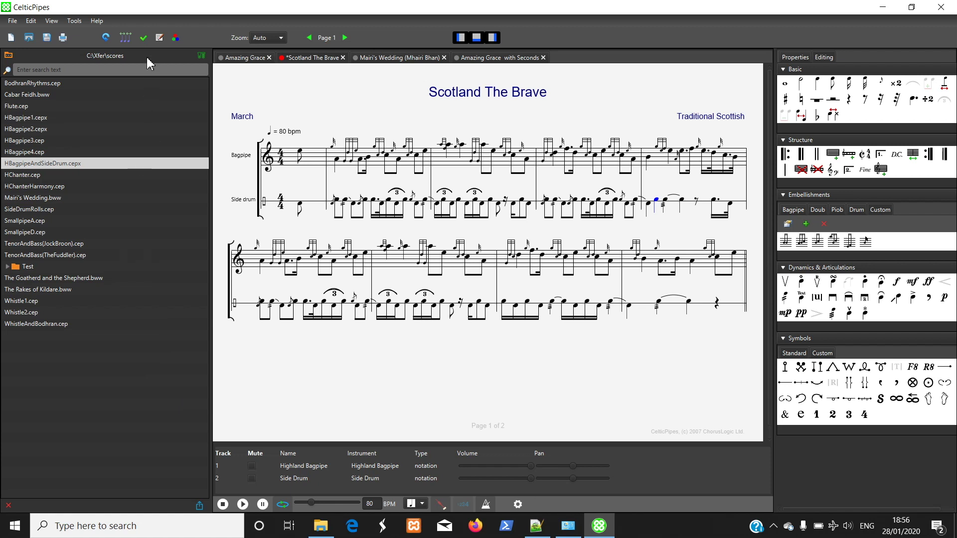
Switch the interface to the Light theme and hide the score list, playback and editing panels.
left_click(50, 21)
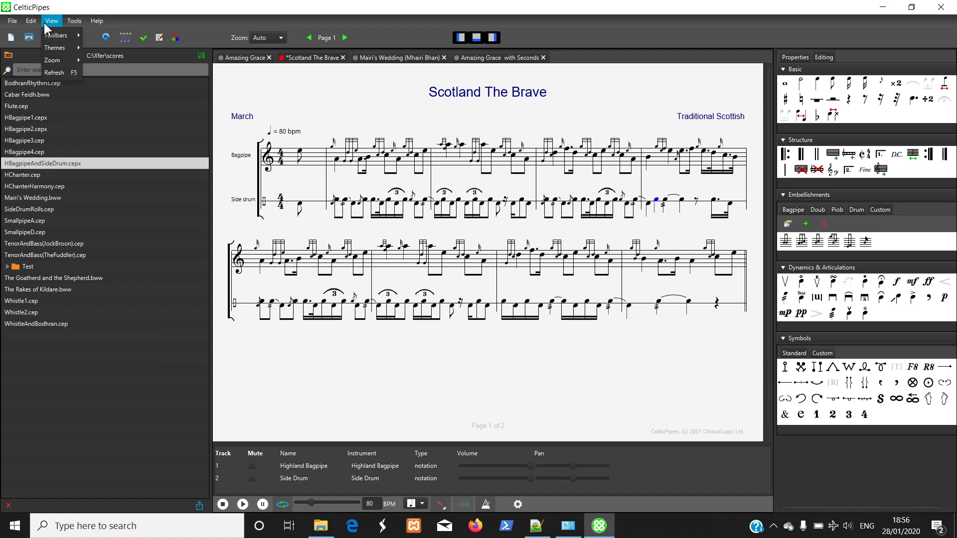
mouse_move(58, 47)
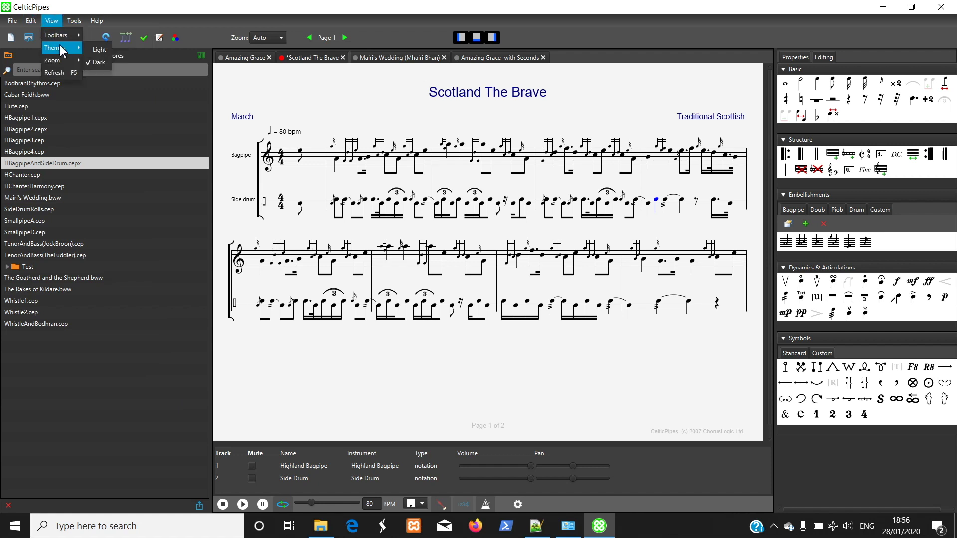
left_click(99, 49)
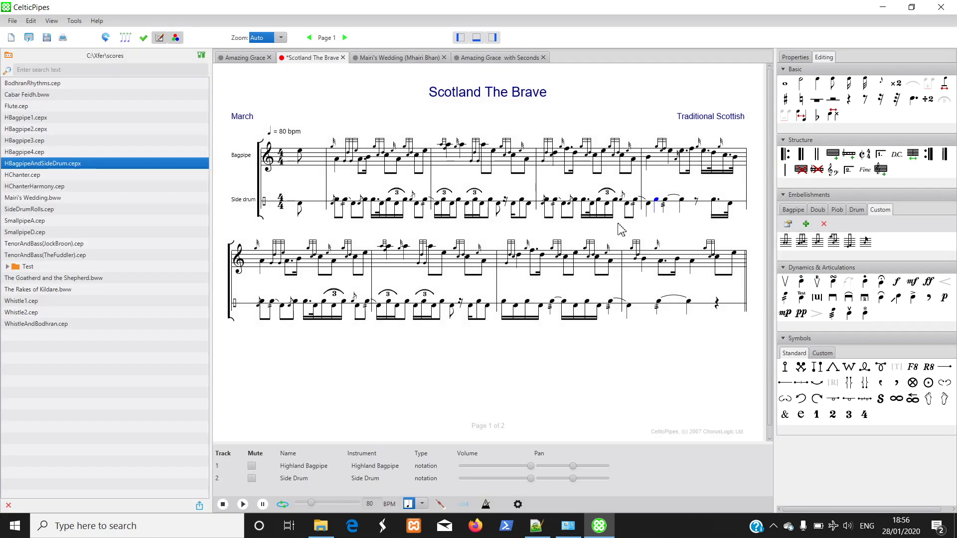
left_click(493, 38)
left_click(461, 39)
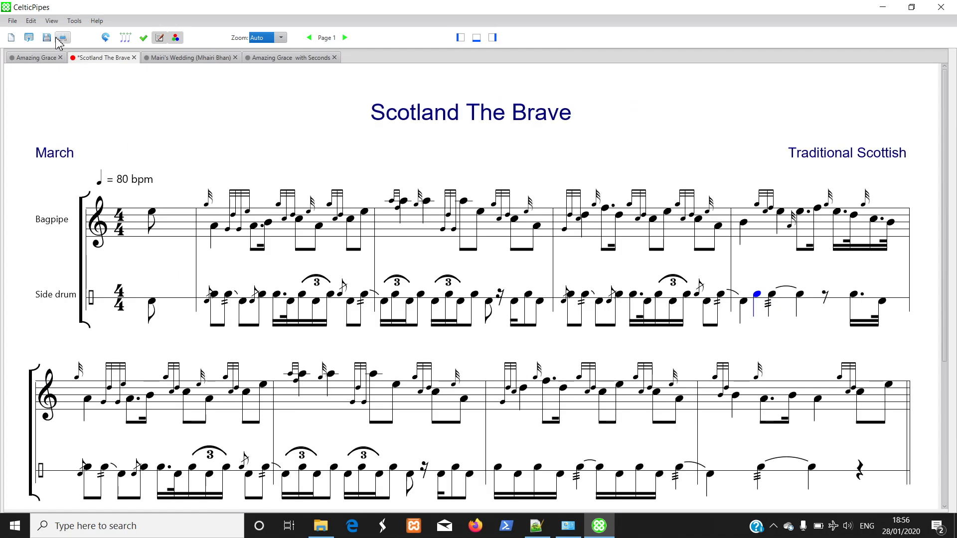
left_click(12, 20)
mouse_move(80, 22)
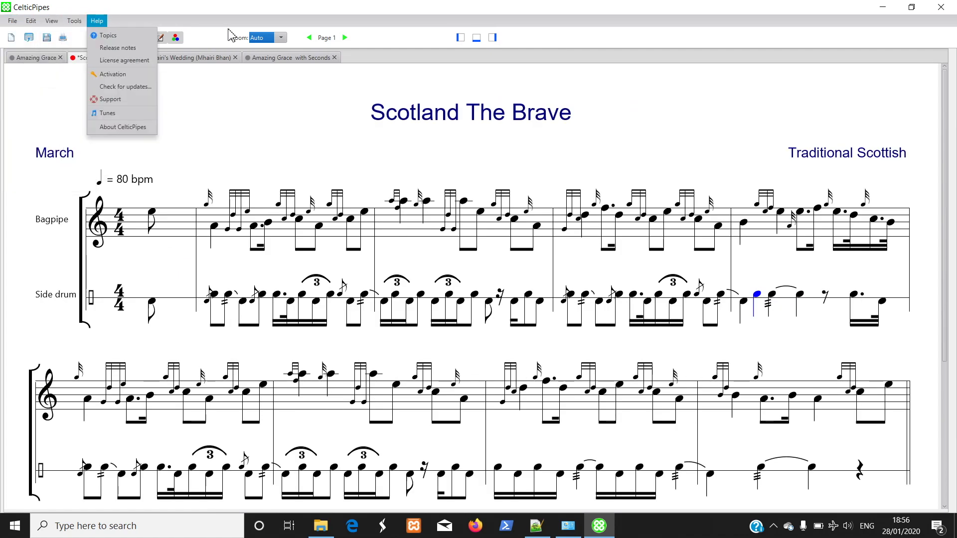
key("Escape")
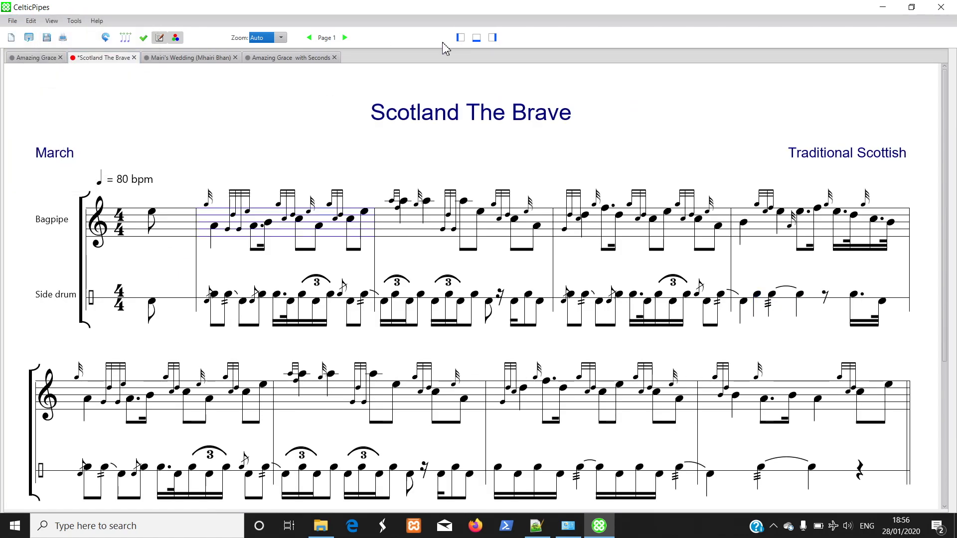
Show the score list and editing panel again, and set the interface theme to Dark.
left_click(493, 39)
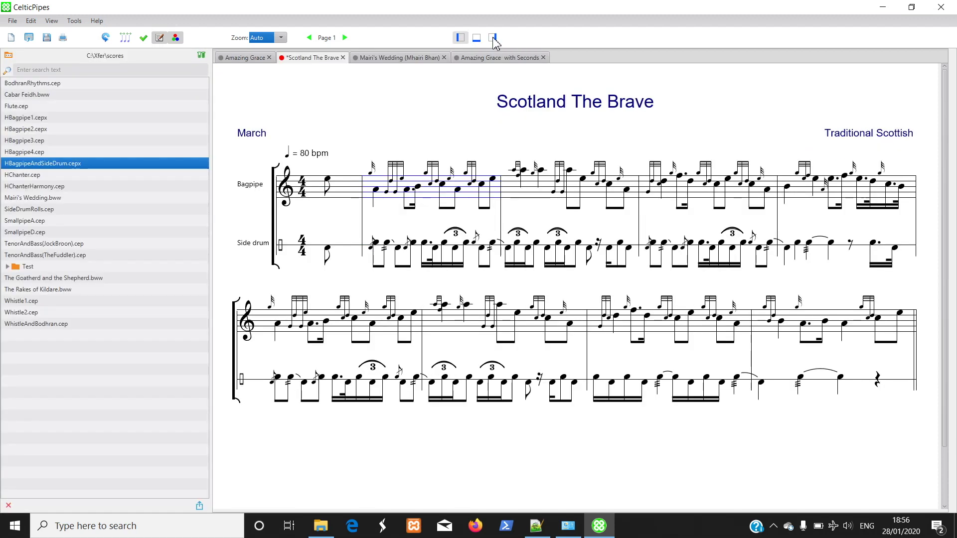
left_click(494, 39)
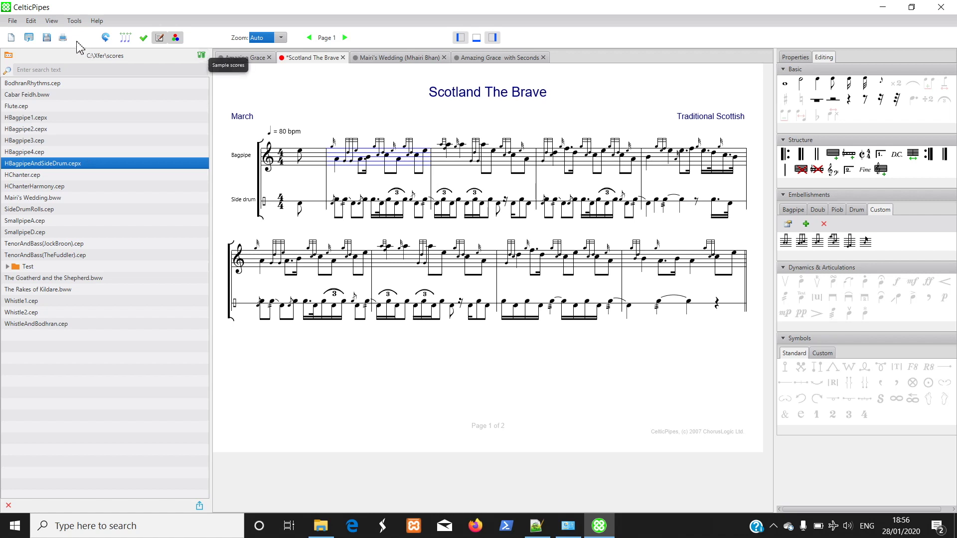
left_click(51, 21)
mouse_move(63, 53)
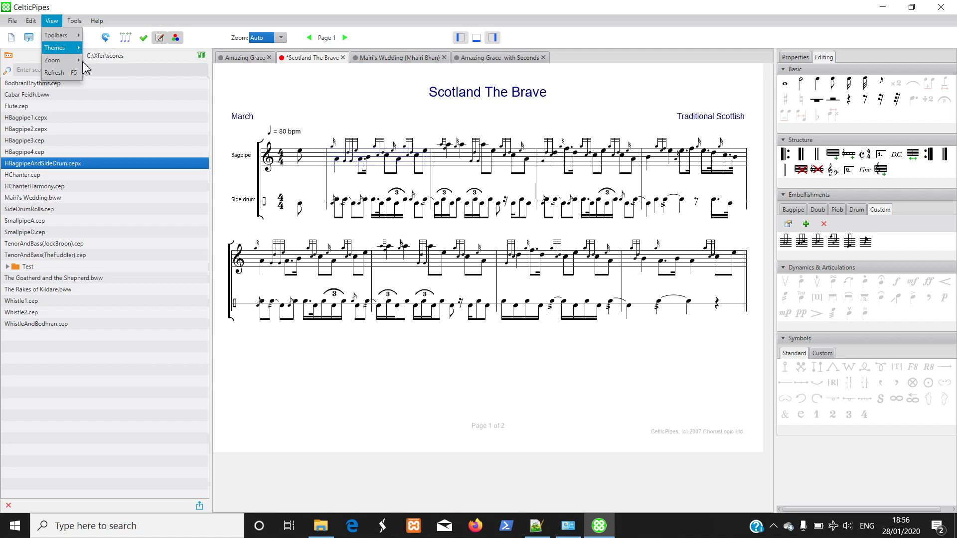
left_click(107, 62)
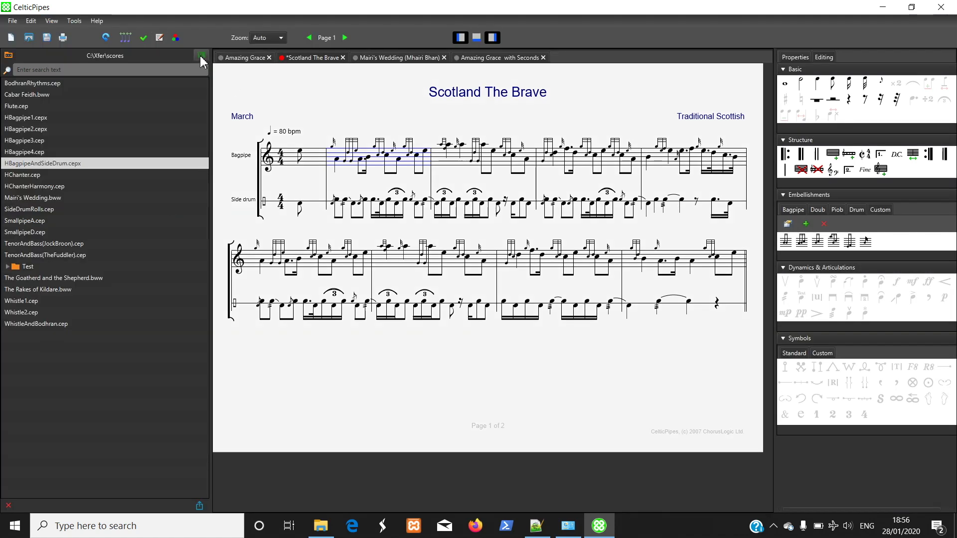
Display the sample scores in the score list and open The Rakes of Kildare.bww.
left_click(201, 56)
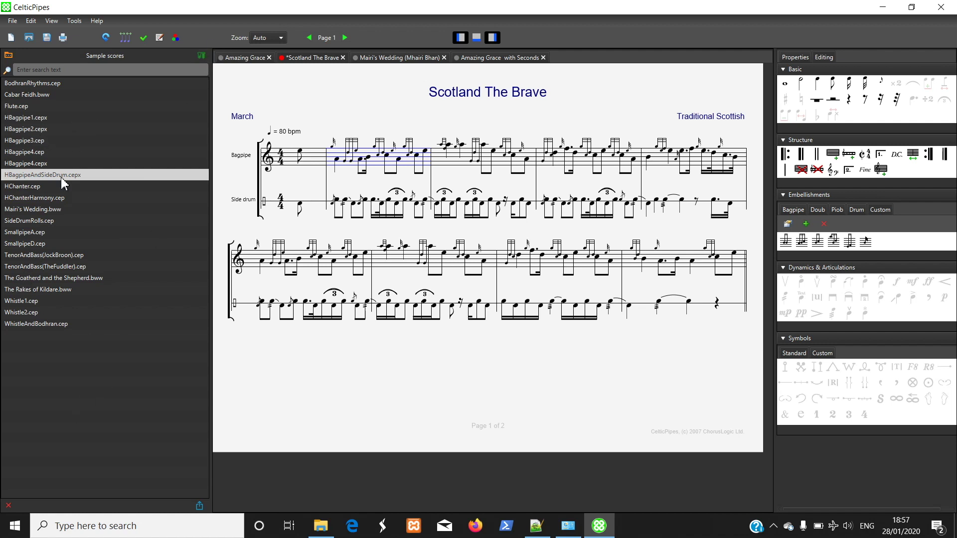
left_click(50, 293)
double_click(50, 293)
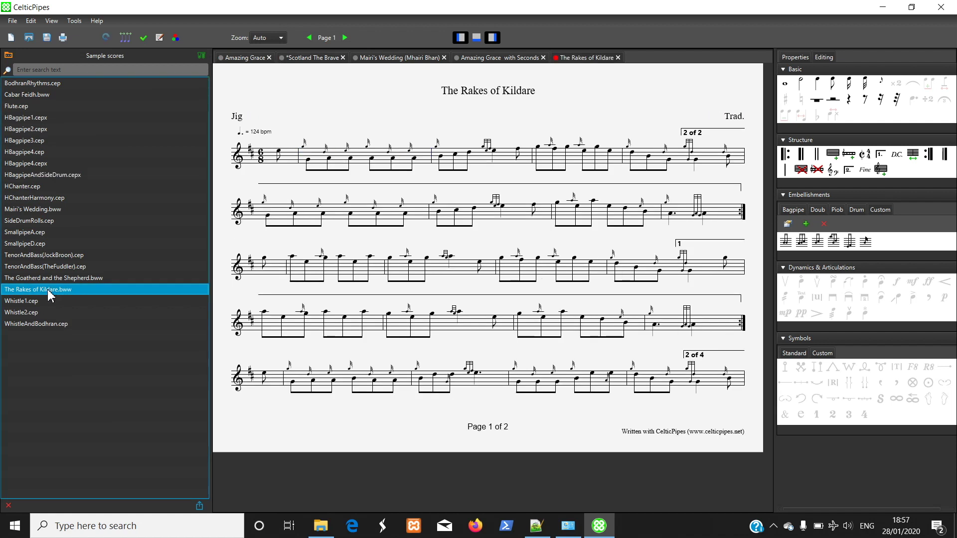
Examine the delete confirmation and the sharing options for The Rakes of Kildare.bww, cancelling both.
left_click(9, 506)
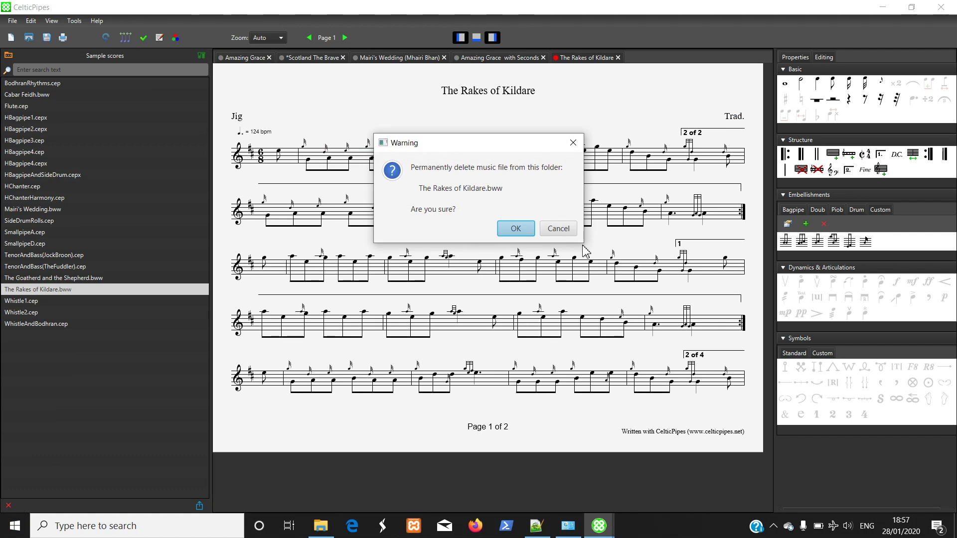
left_click(562, 230)
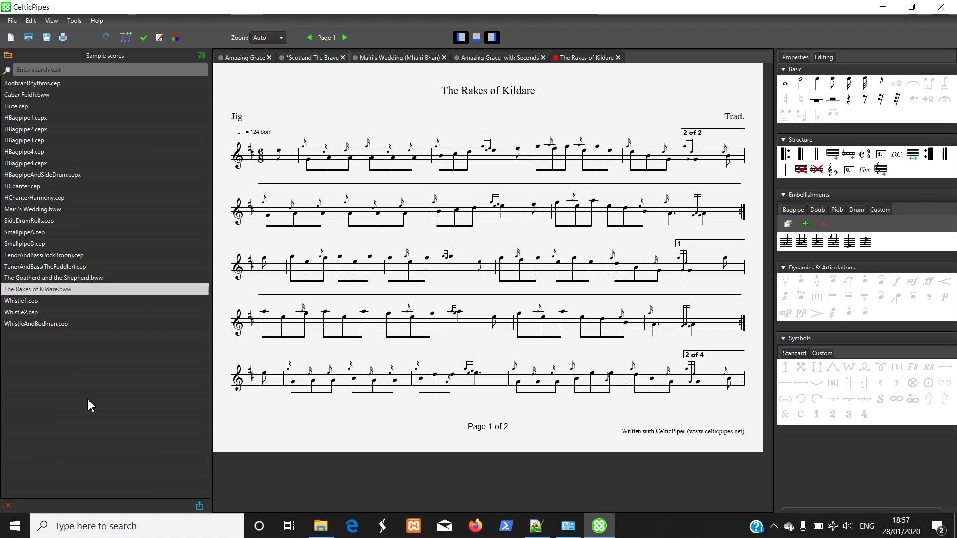
left_click(199, 506)
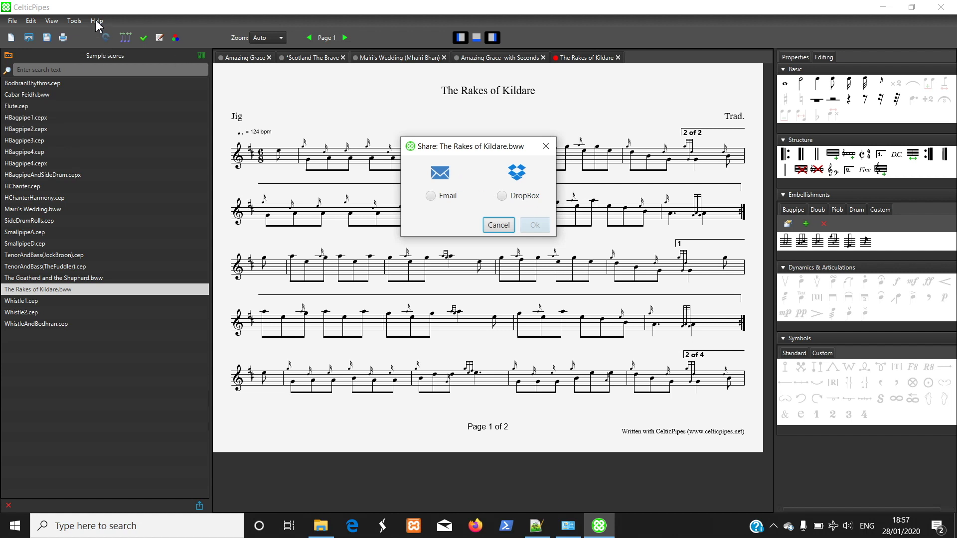
left_click(498, 225)
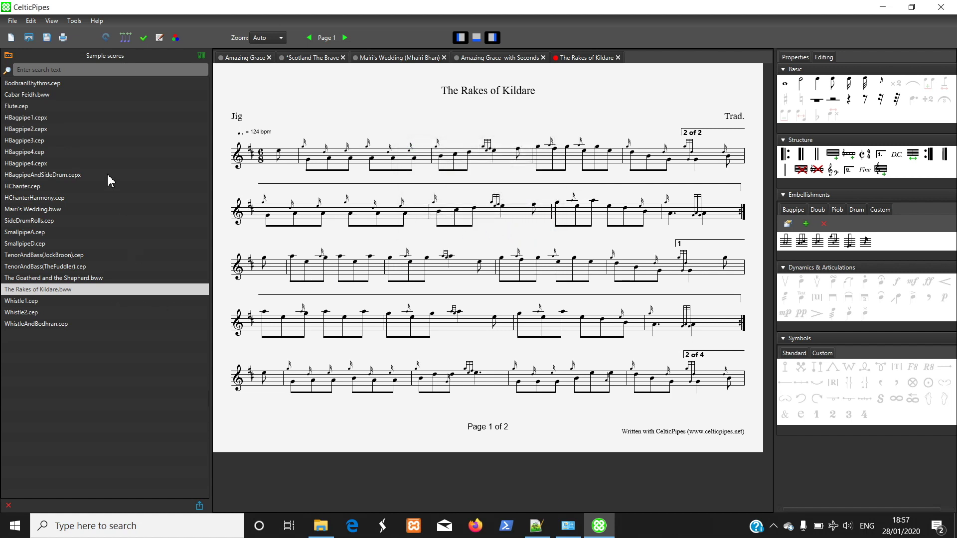
Set the music folder to C:\Xfer\scores\Test and show its Test Files subfolder in the score list.
left_click(11, 57)
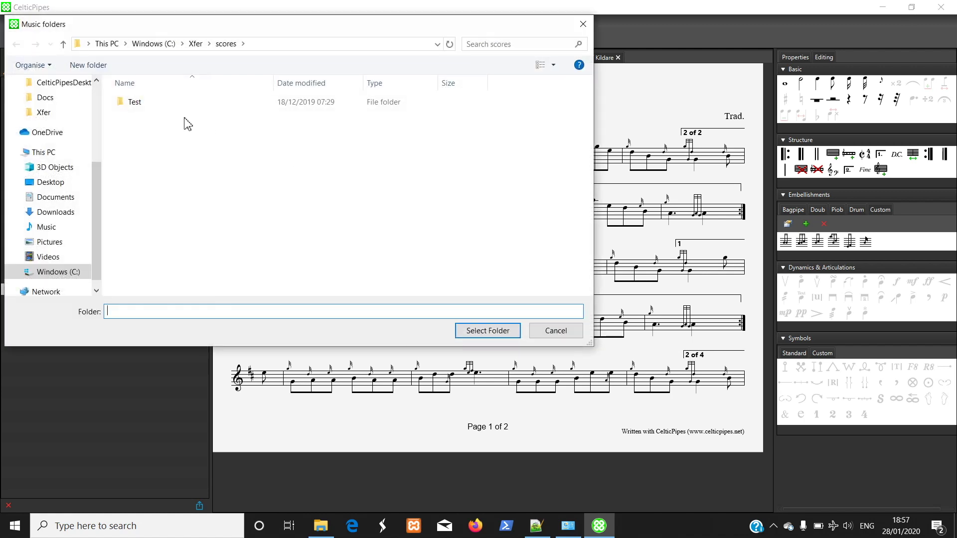
left_click(139, 105)
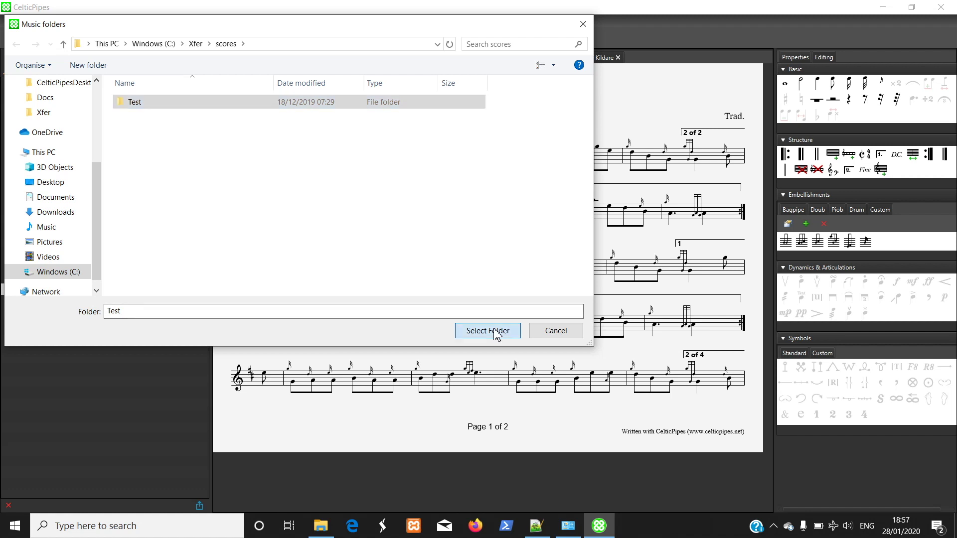
left_click(497, 332)
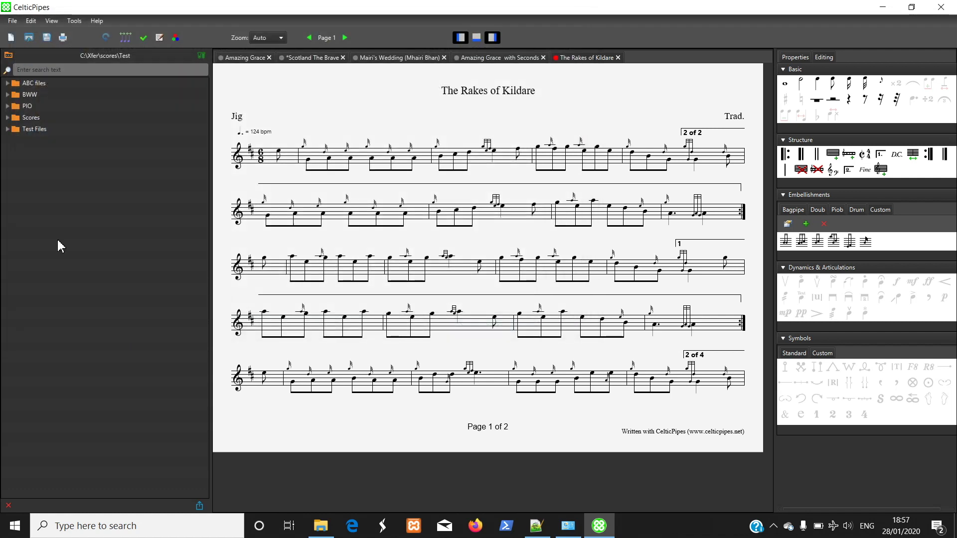
double_click(36, 129)
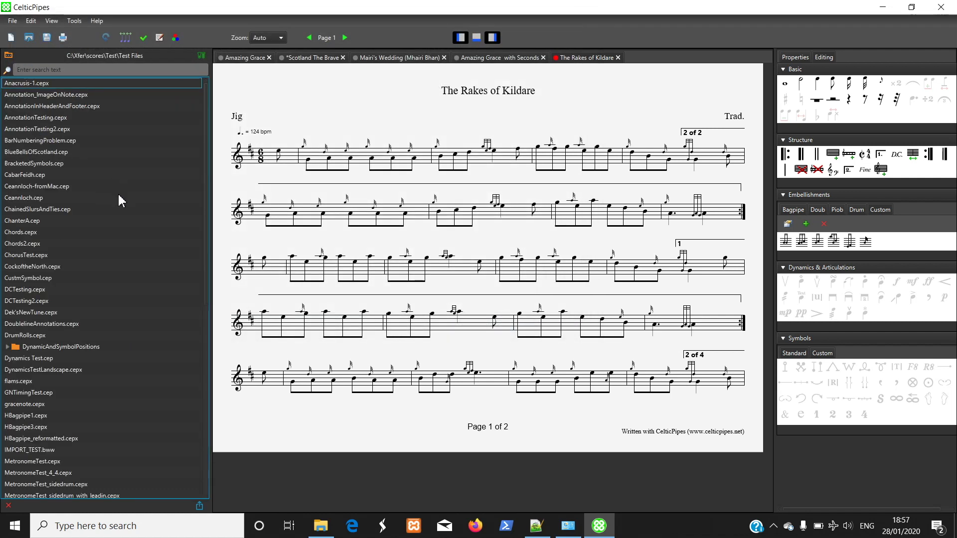
Open the score AnnotationTesting.cepx from the Test Files folder.
left_click(56, 120)
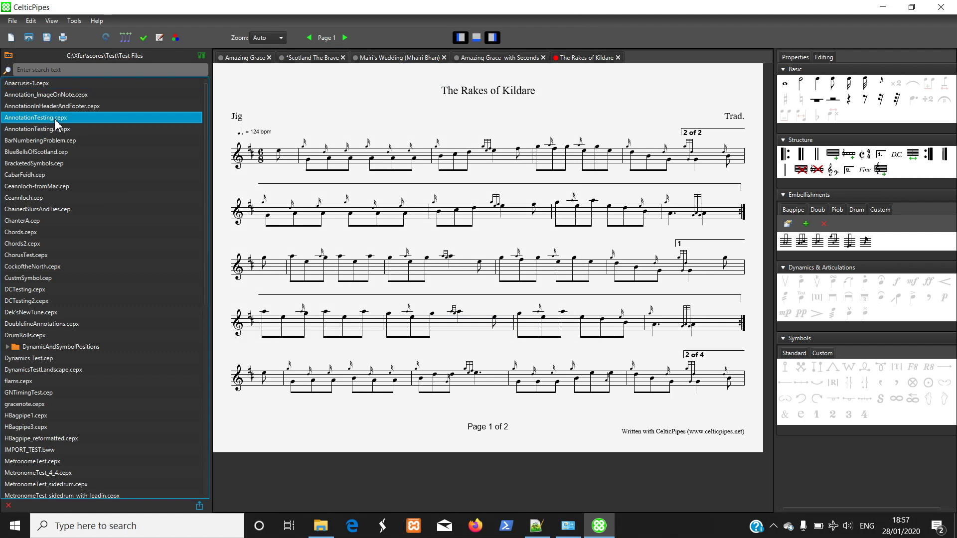
double_click(56, 121)
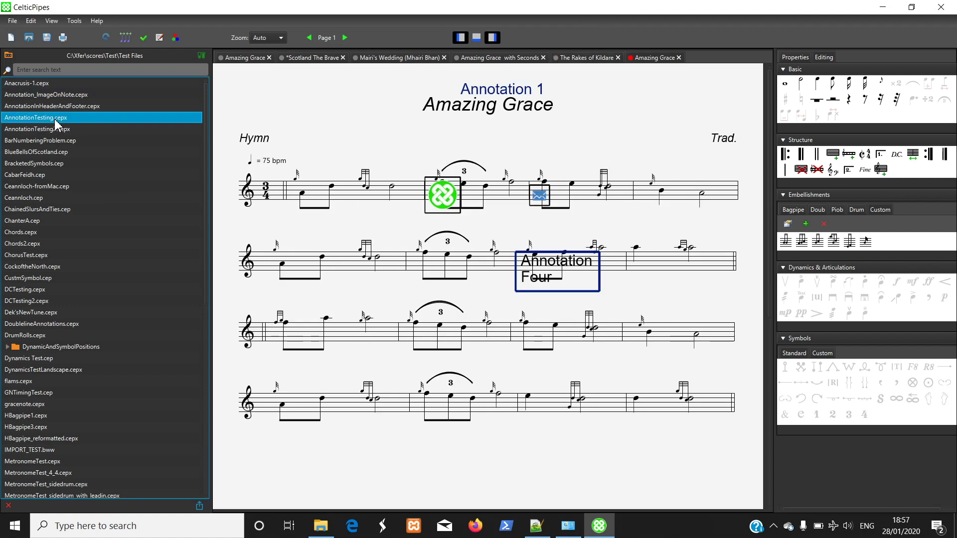
left_click(267, 136)
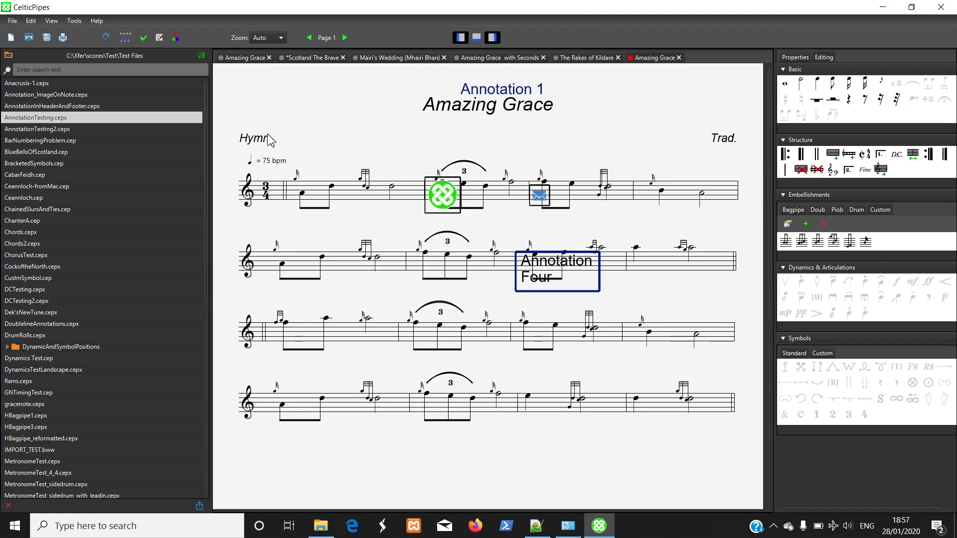
In annotation mode, move the green logo beside the Hymn label and the Annotation 1 text below and to the right of the title.
left_click(159, 37)
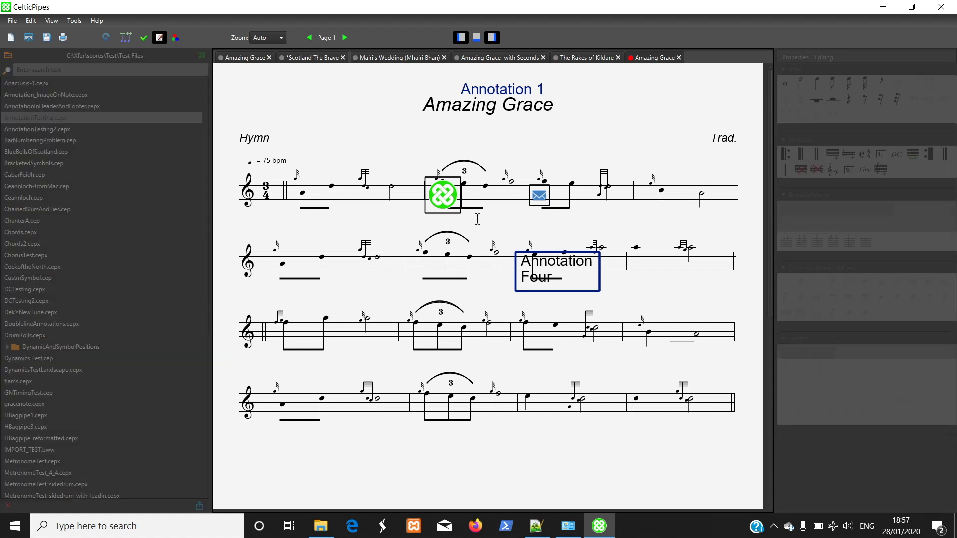
mouse_move(447, 195)
left_mouse_down()
mouse_move(409, 202)
mouse_move(391, 195)
left_mouse_up()
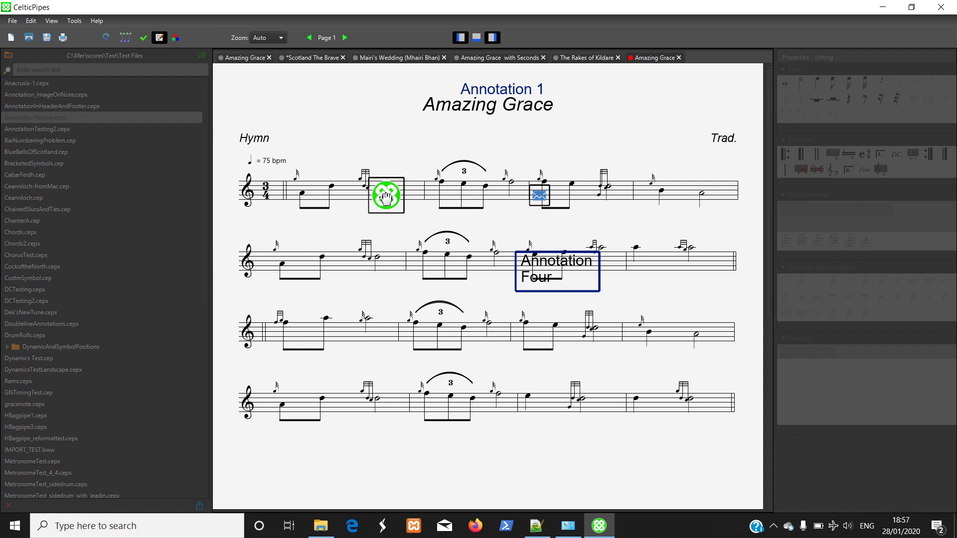
mouse_move(393, 162)
left_mouse_down()
mouse_move(352, 165)
mouse_move(438, 299)
mouse_move(427, 220)
mouse_move(387, 127)
mouse_move(381, 78)
mouse_move(332, 133)
left_mouse_up()
left_click_drag(491, 93, 577, 145)
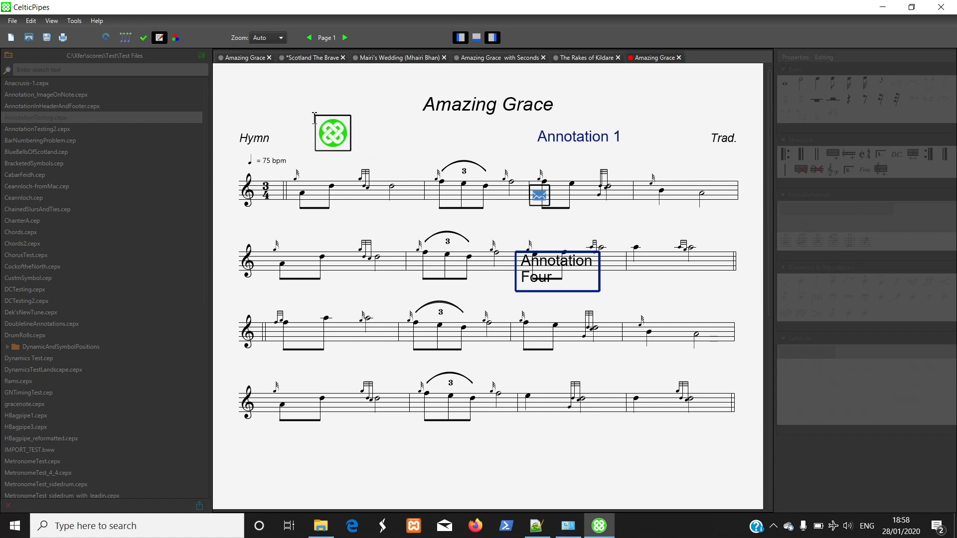
Examine the annotation editor for the logo and for the Annotation 1 text without changes, and leave annotation mode.
double_click(330, 142)
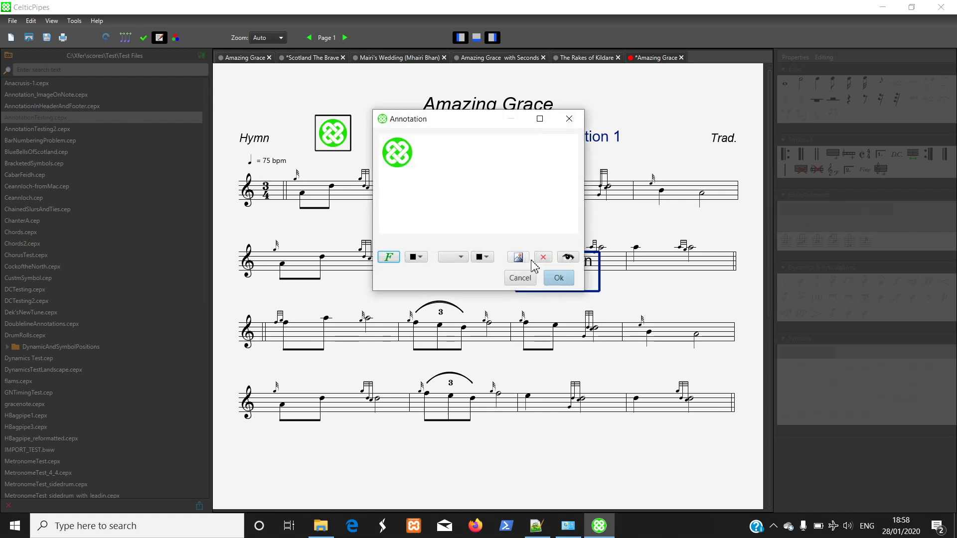
left_click(520, 278)
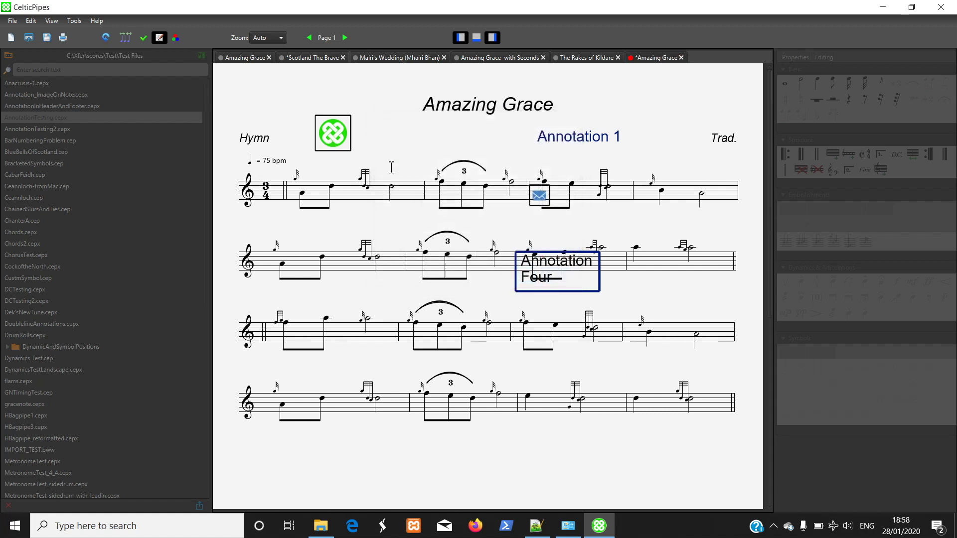
double_click(332, 139)
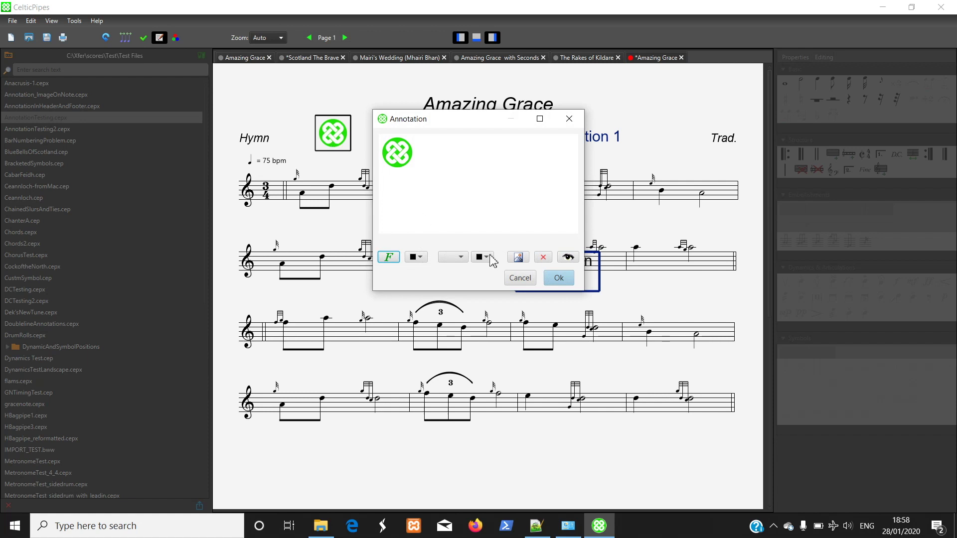
left_click(518, 279)
double_click(581, 142)
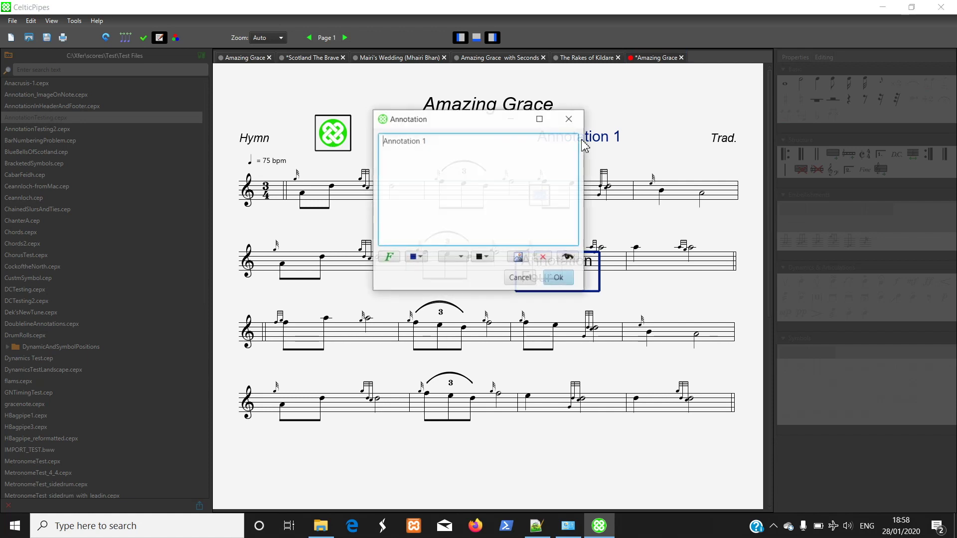
left_click(525, 283)
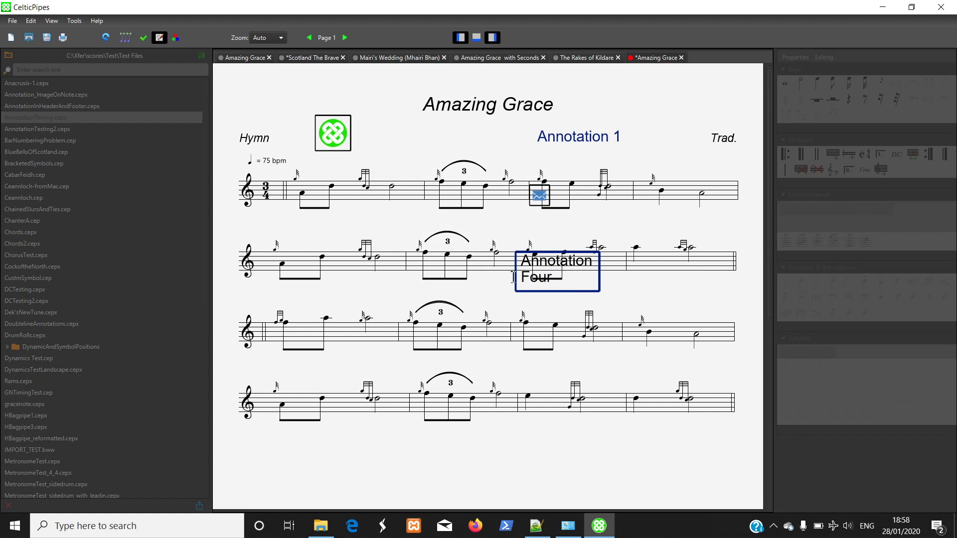
left_click(160, 38)
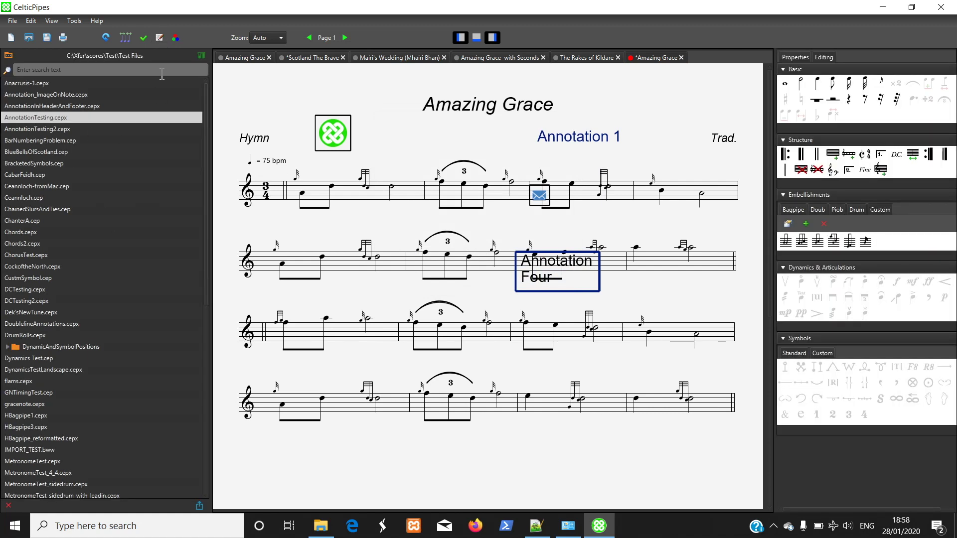
Color the last triplet note in the first line orange-brown and lower the first note of that line's final bar.
left_click(175, 38)
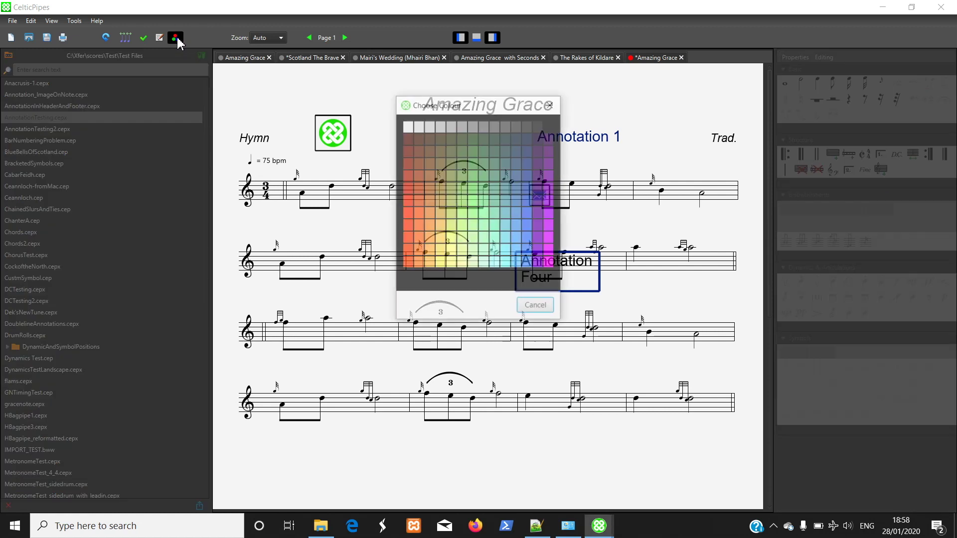
left_click(432, 178)
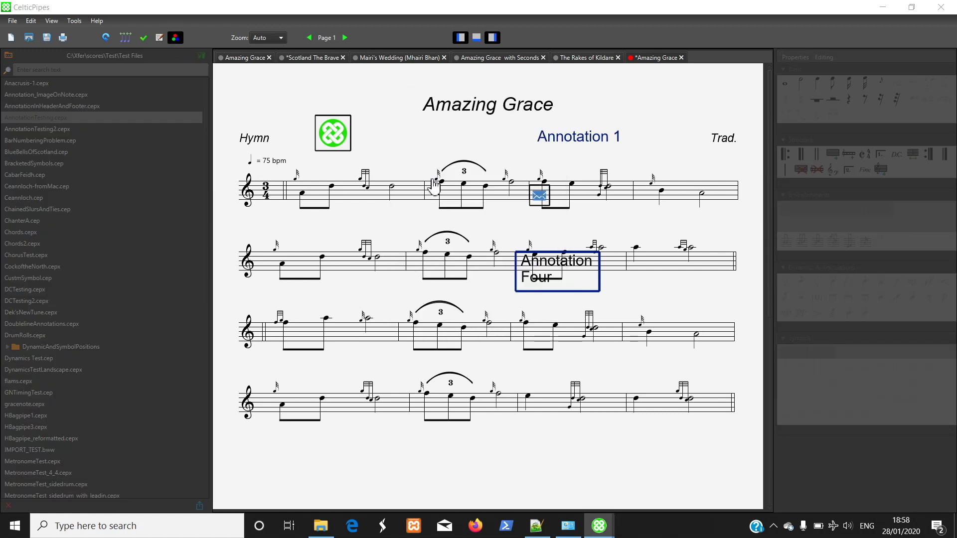
left_click(482, 189)
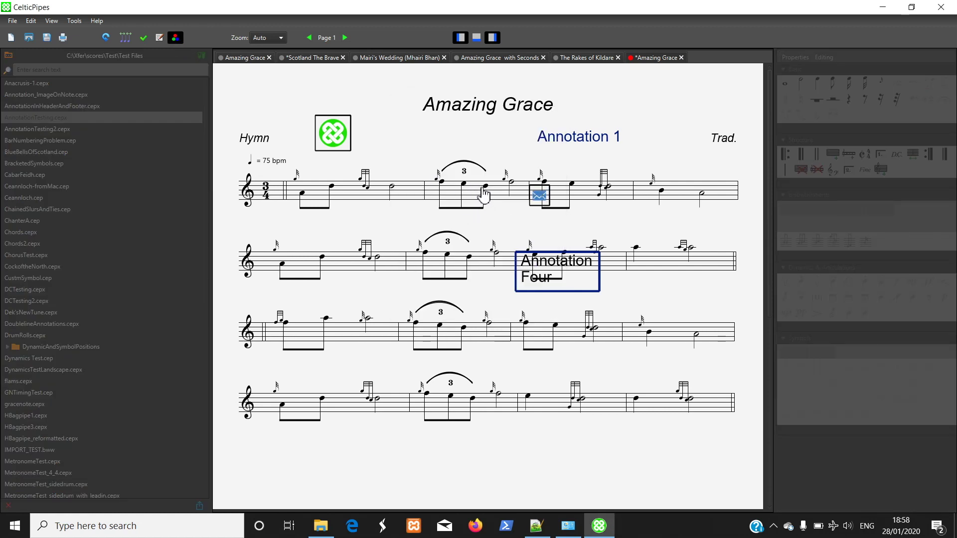
left_click(176, 38)
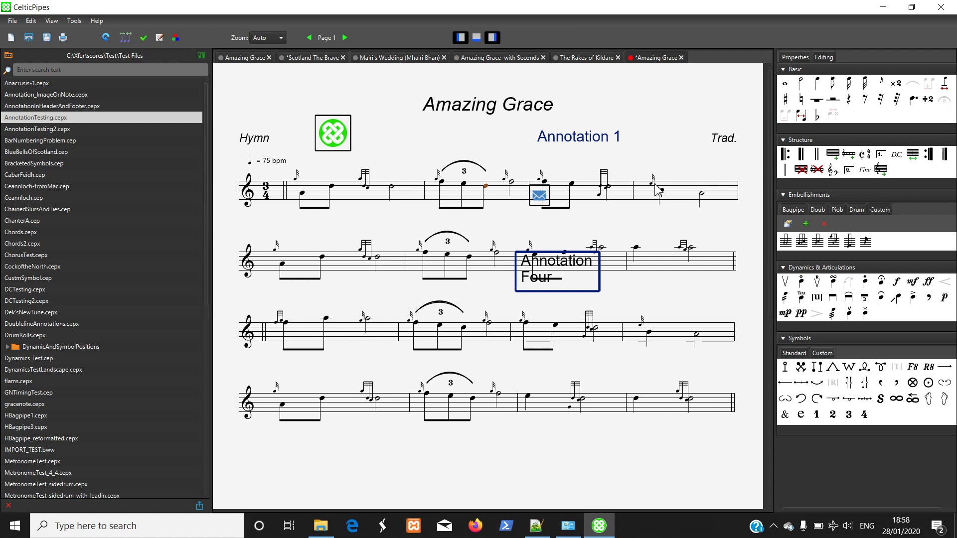
left_click_drag(664, 198, 676, 201)
key("ctrl+z")
Set the score's note spacing method to By value (loose).
left_click(126, 42)
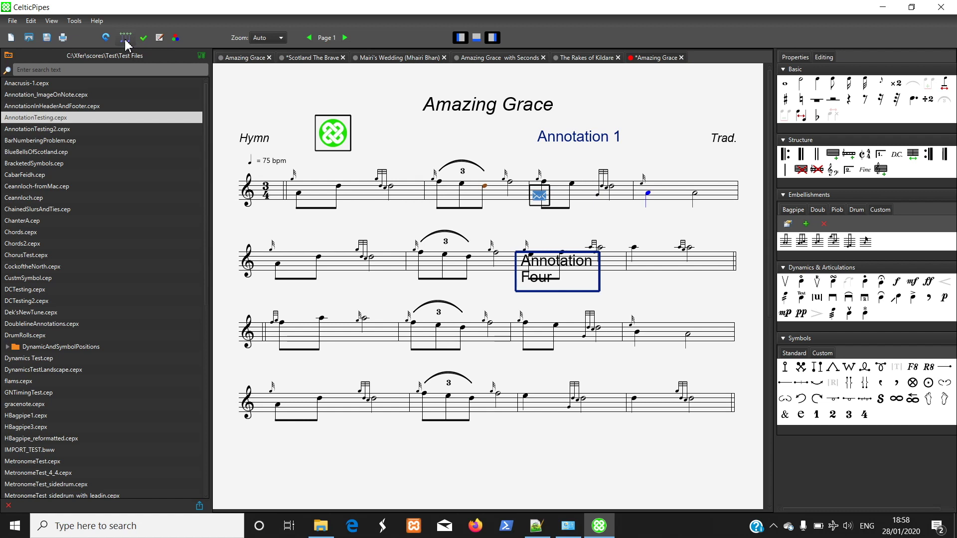
left_click(126, 42)
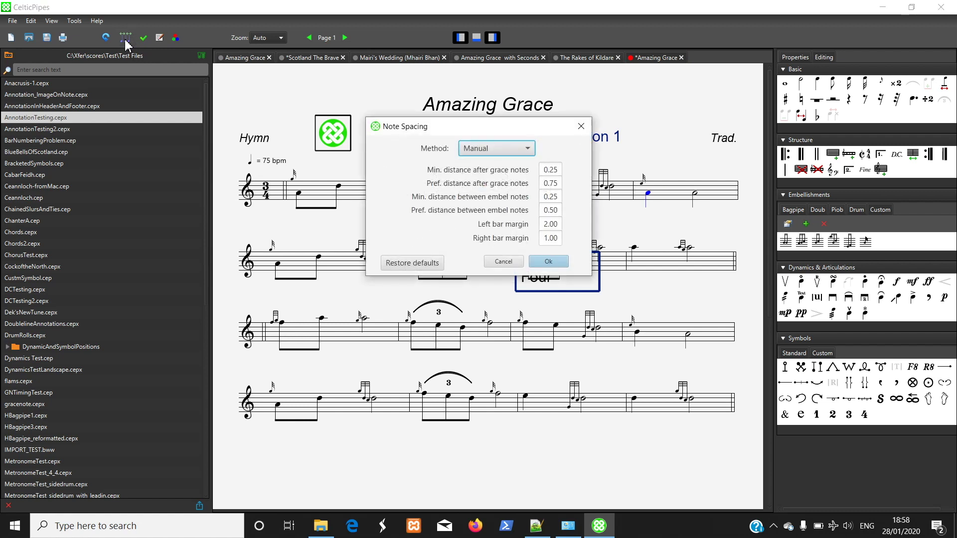
left_click(528, 149)
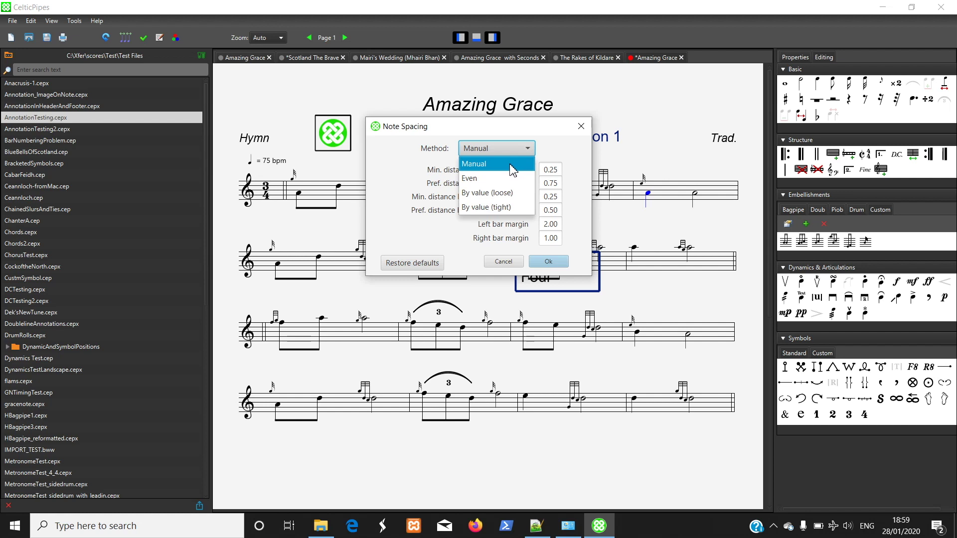
left_click(501, 197)
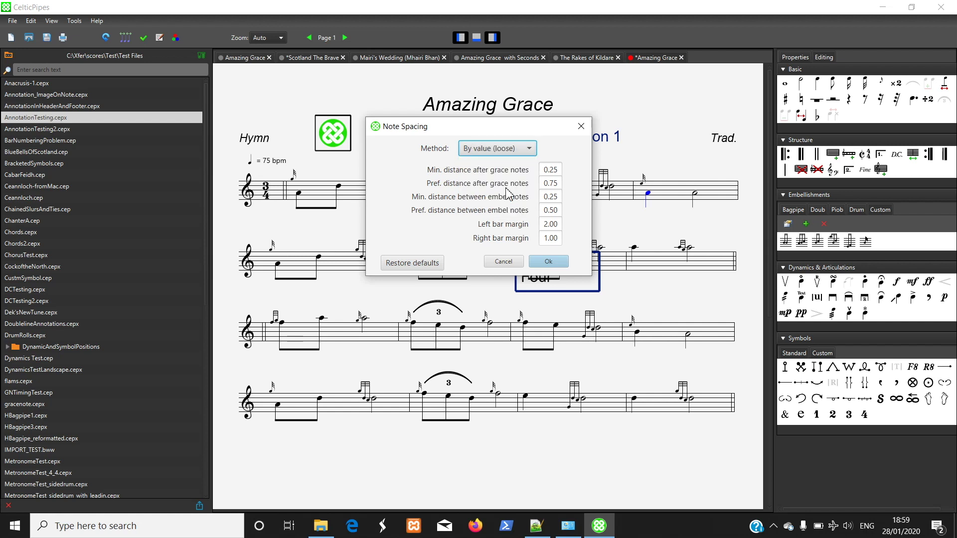
left_click(549, 261)
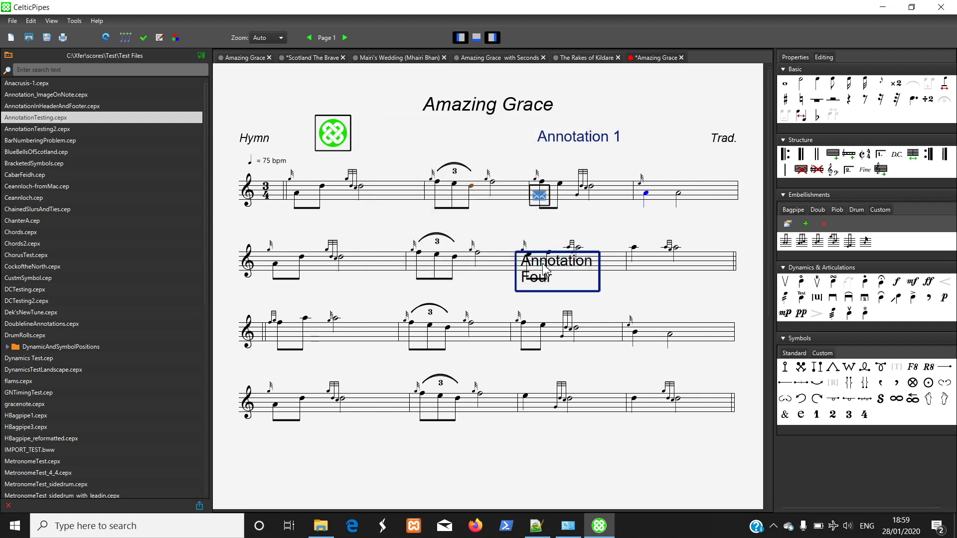
Change the score's note spacing method to By value (tight).
left_click(125, 38)
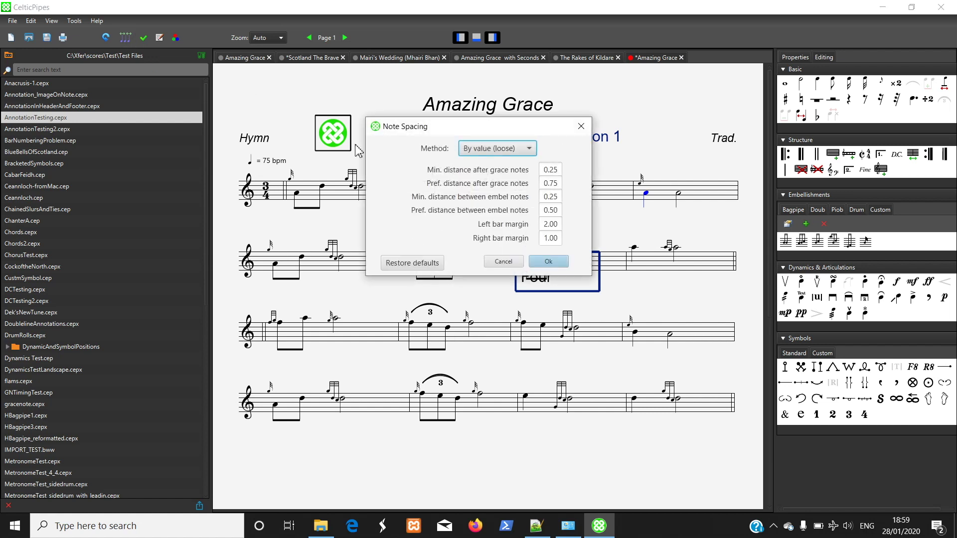
left_click(528, 150)
left_click(528, 209)
left_click(548, 261)
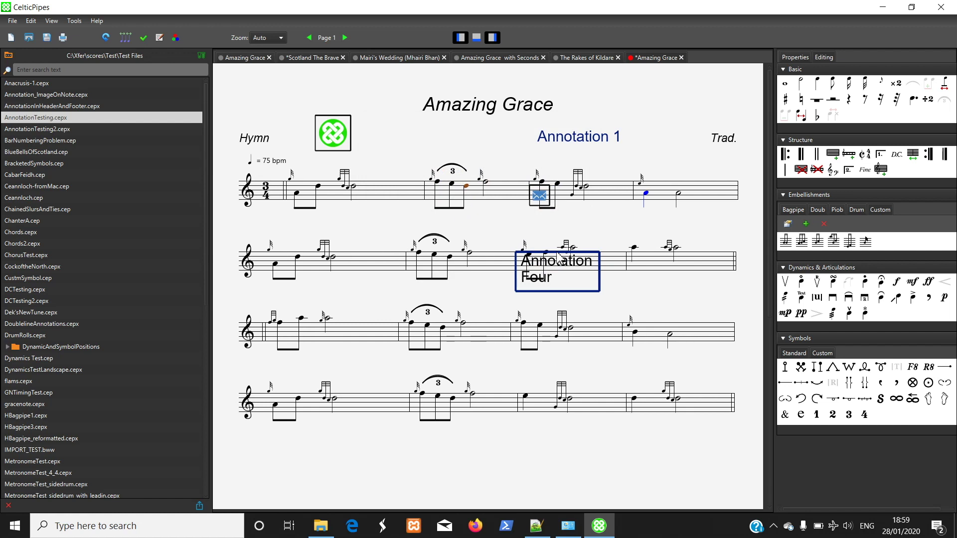
Set the note spacing method of the Amazing Grace score to Even.
left_click(127, 43)
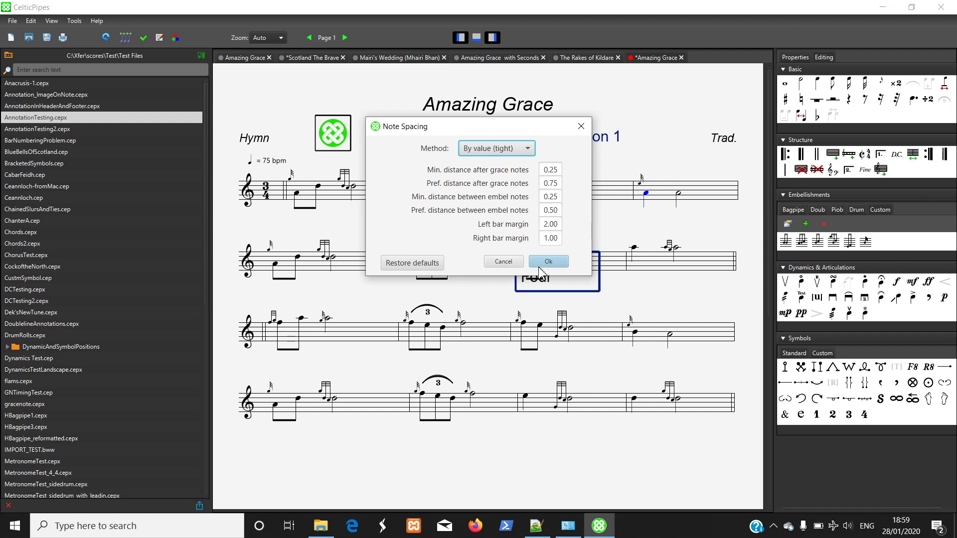
left_click(513, 261)
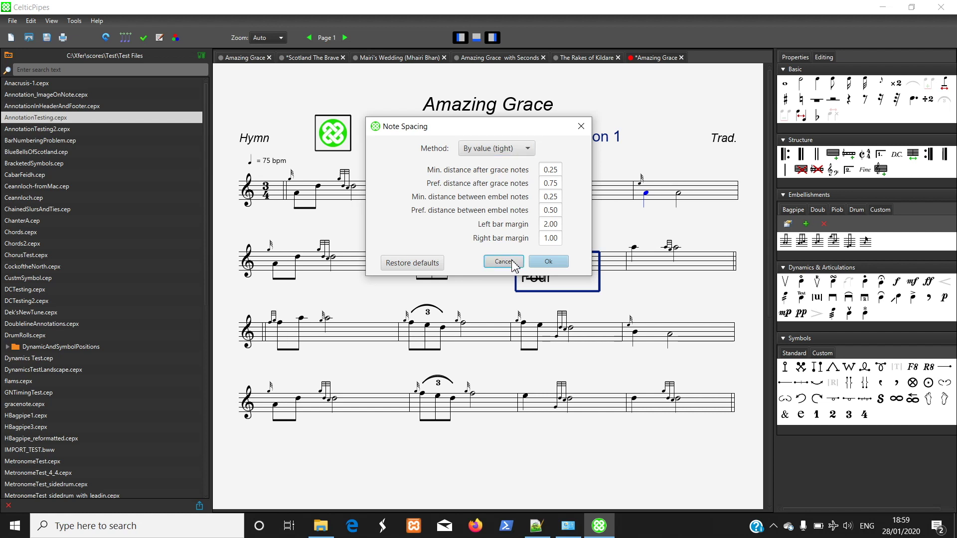
left_click(527, 150)
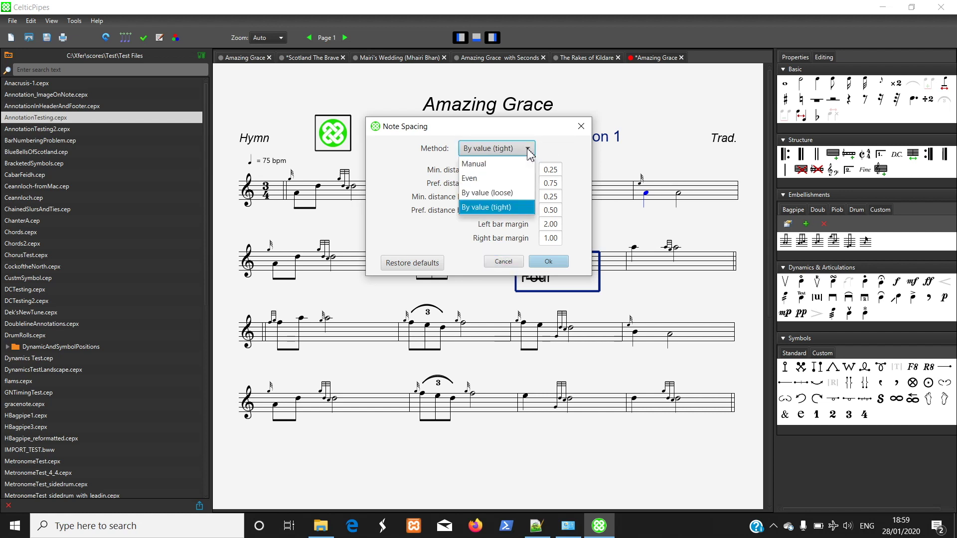
left_click(503, 179)
left_click(550, 262)
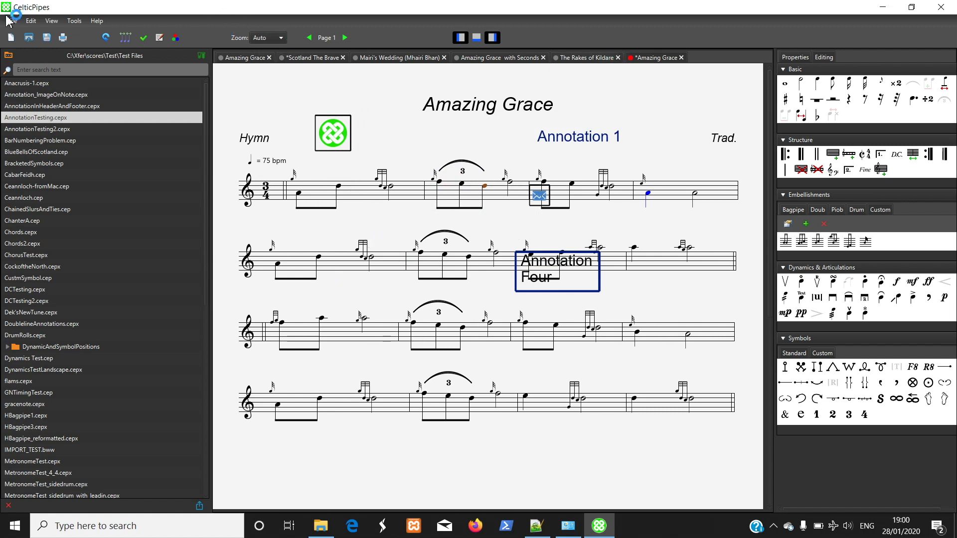
Close all open scores and discard the changes to AnnotationTesting.cepx.
left_click(11, 22)
left_click(69, 75)
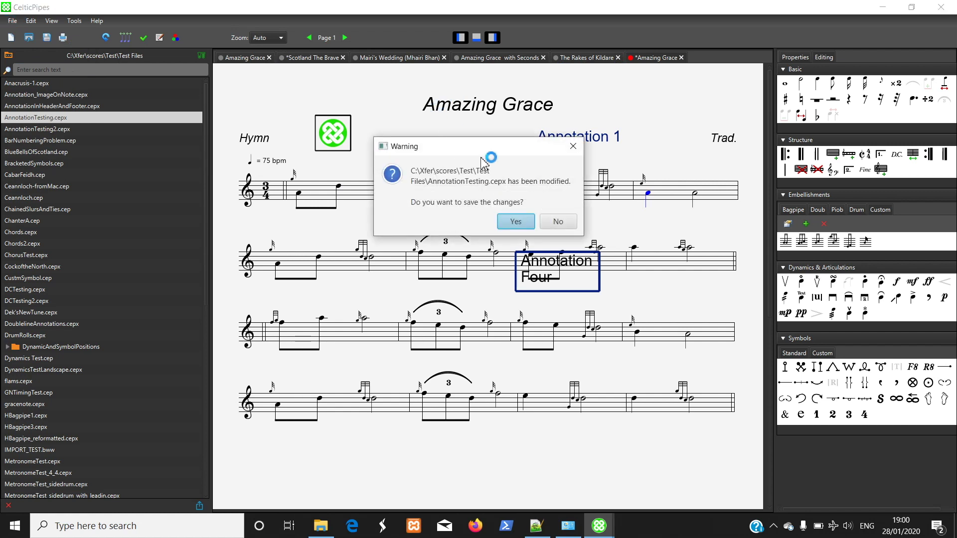
left_click(559, 220)
left_click(559, 222)
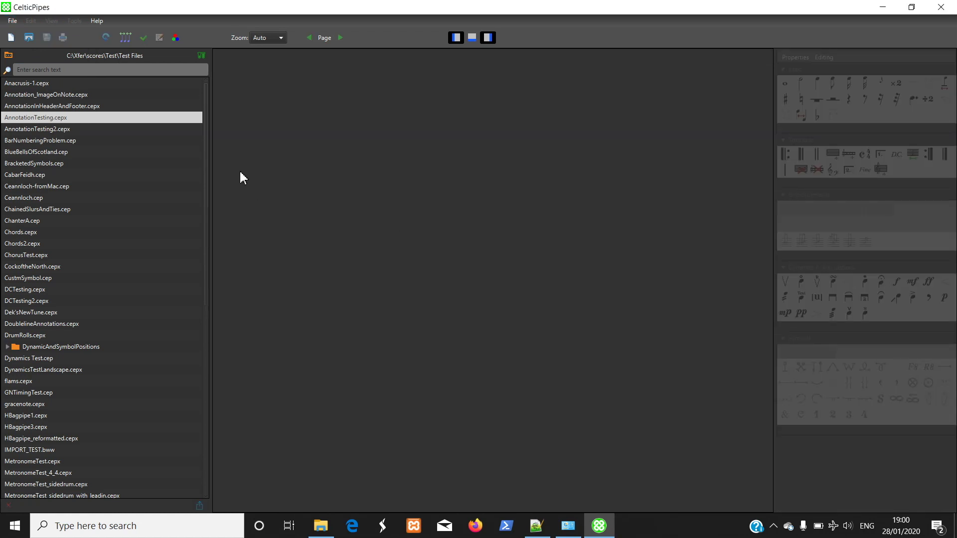
Browse the score list through the Test Files and DynamicAndSymbolPositions folders and go back up to the Test folder.
key("BackSpace")
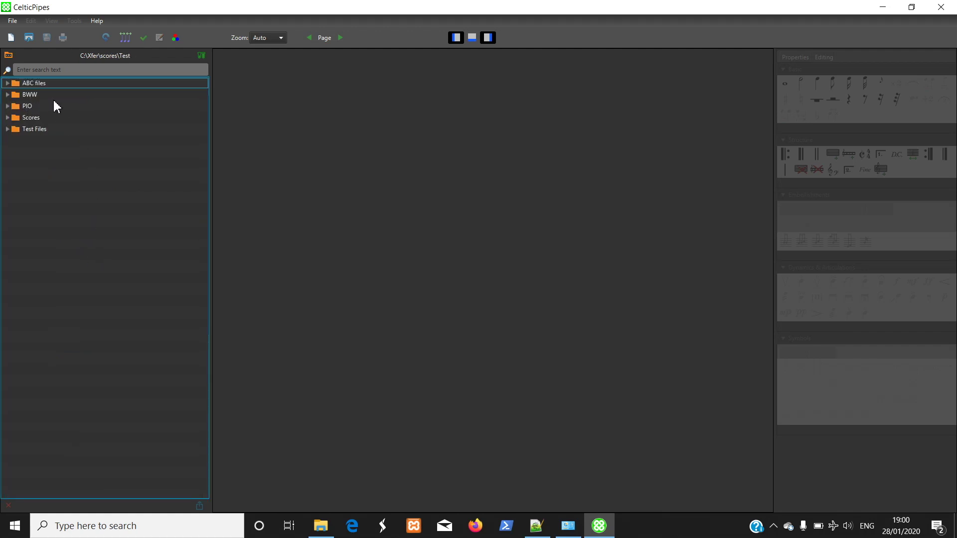
double_click(16, 130)
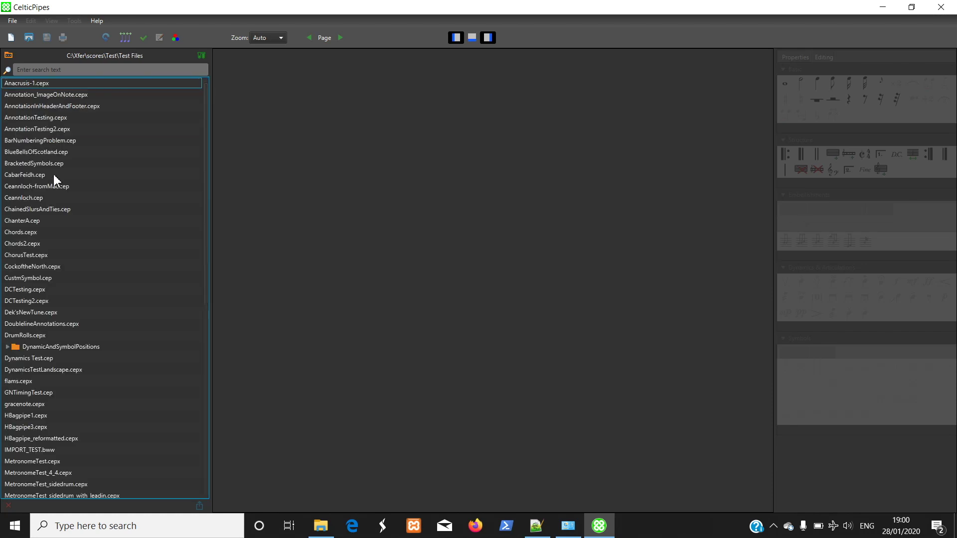
double_click(47, 345)
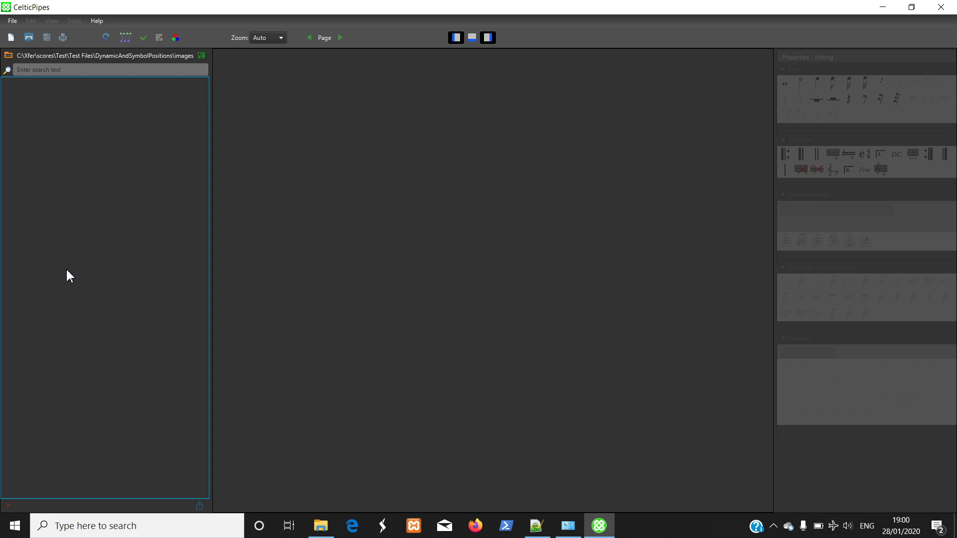
key("BackSpace")
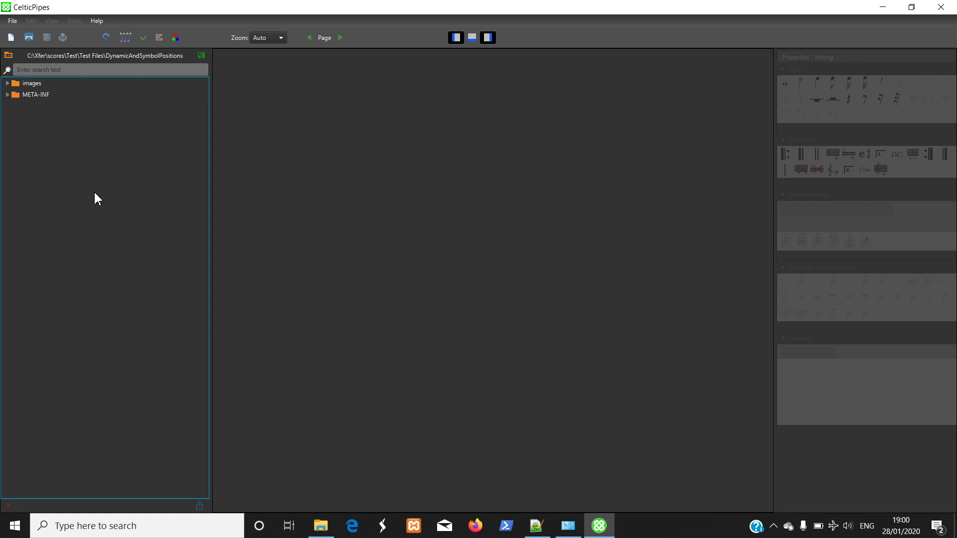
key("BackSpace")
key("BackSpace")
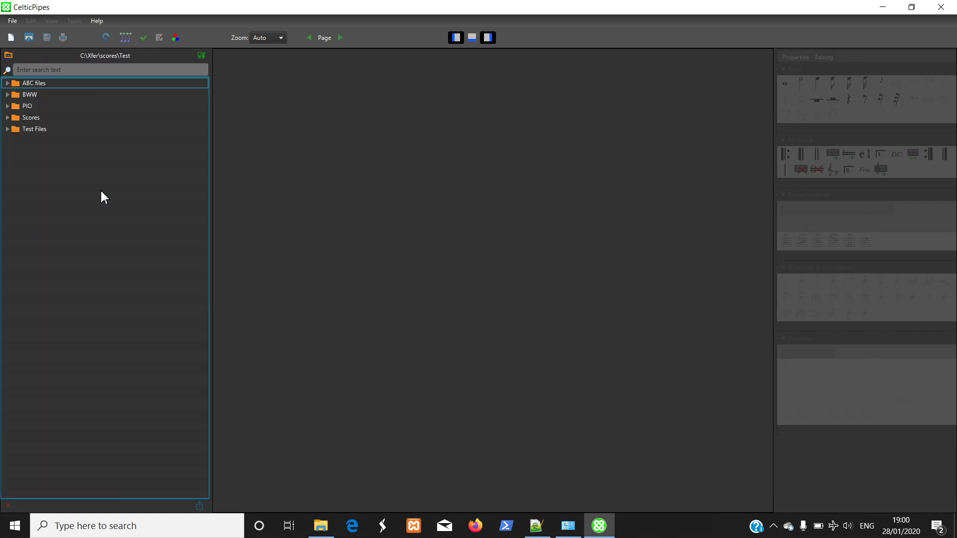
Look inside the PIO folder, revisit DynamicAndSymbolPositions under Test Files, and return to the Test folder.
double_click(25, 106)
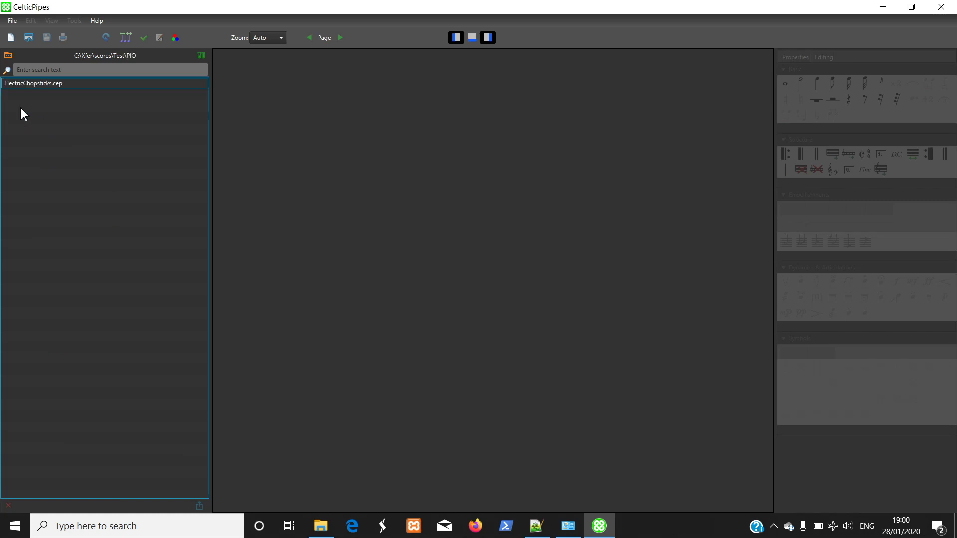
key("BackSpace")
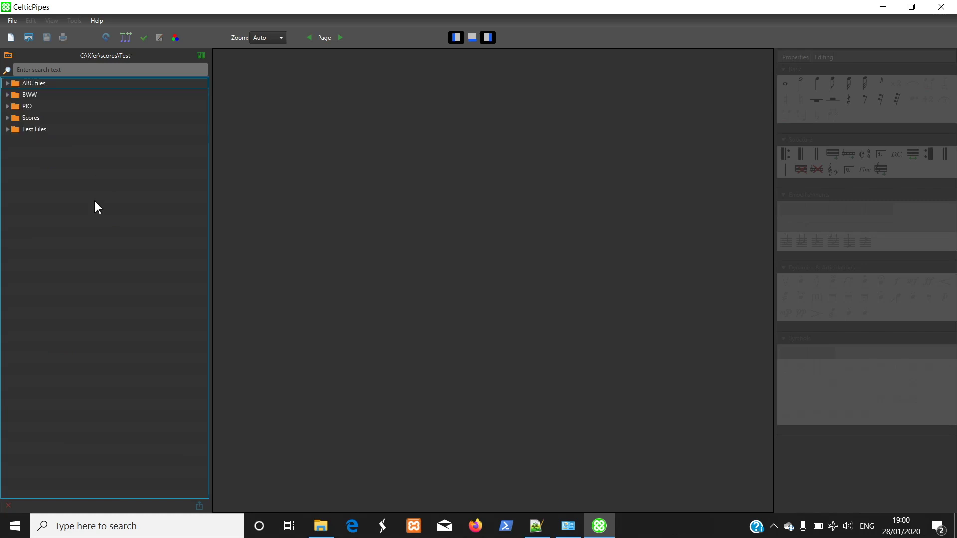
double_click(39, 130)
double_click(85, 343)
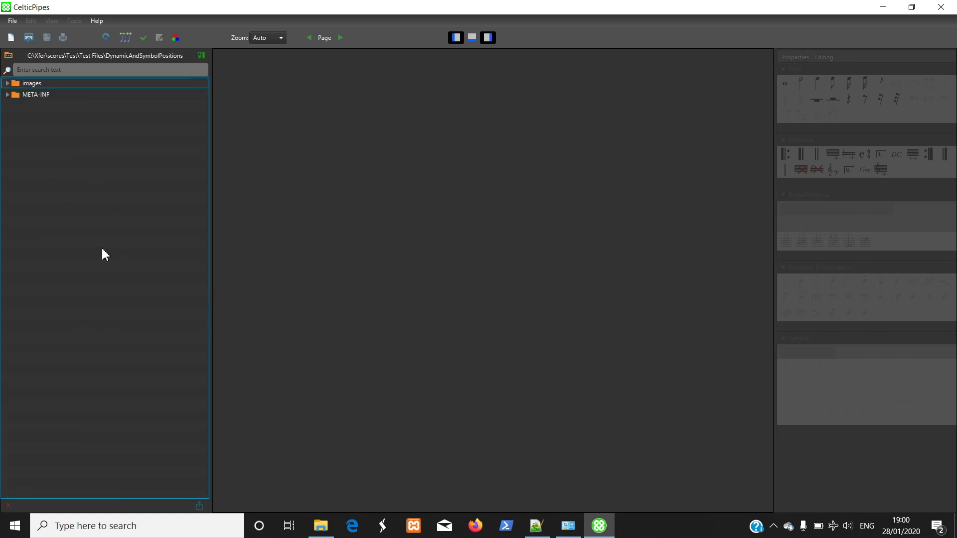
key("BackSpace")
key("BackSpace")
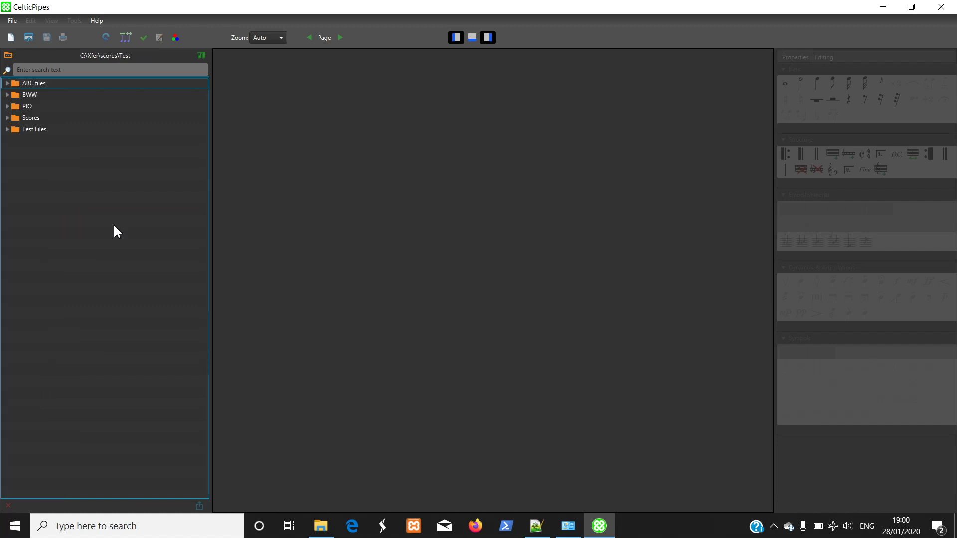
Change the music folder to C:\Xfer\scores and open the scores HBagpipe1.cepx, HBagpipe2.cepx and HBagpipe3.cep from it.
left_click(8, 55)
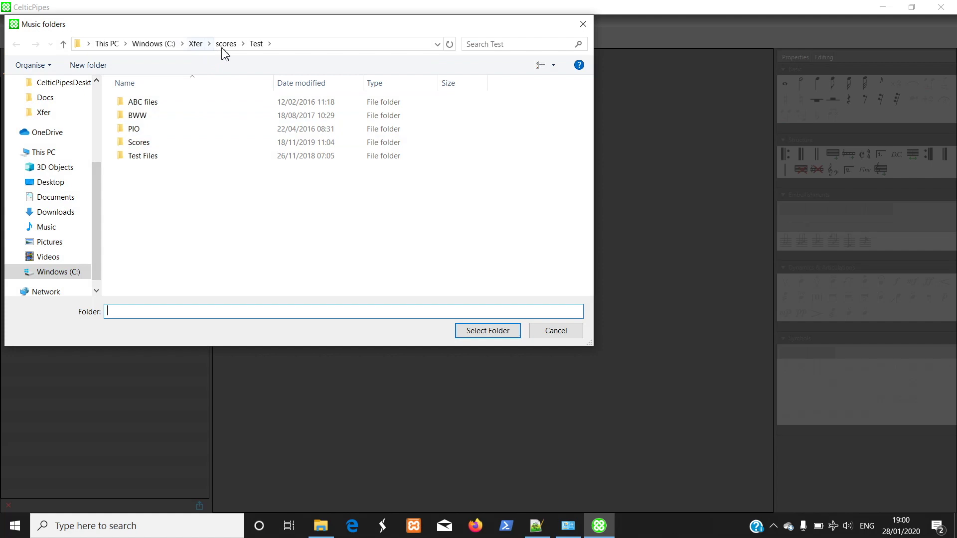
left_click(224, 46)
left_click(486, 332)
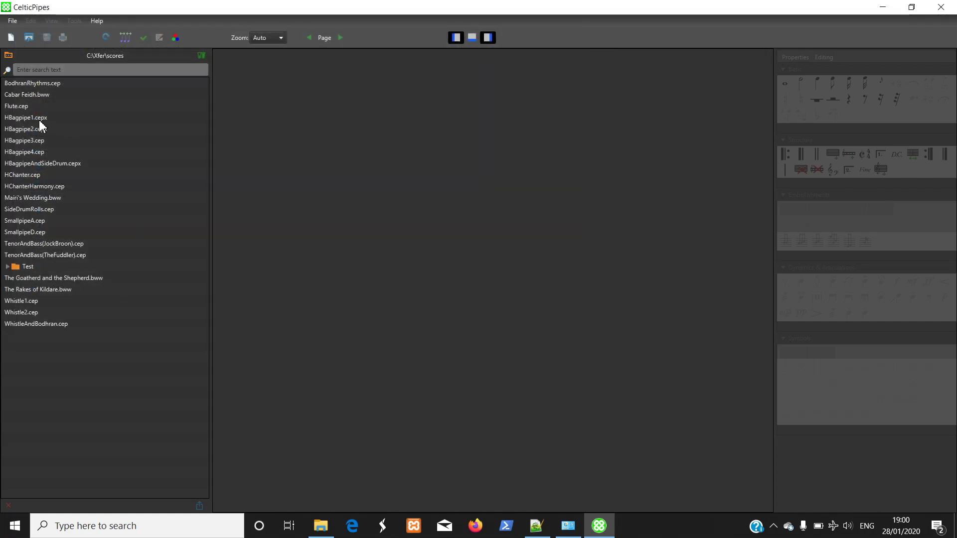
double_click(41, 127)
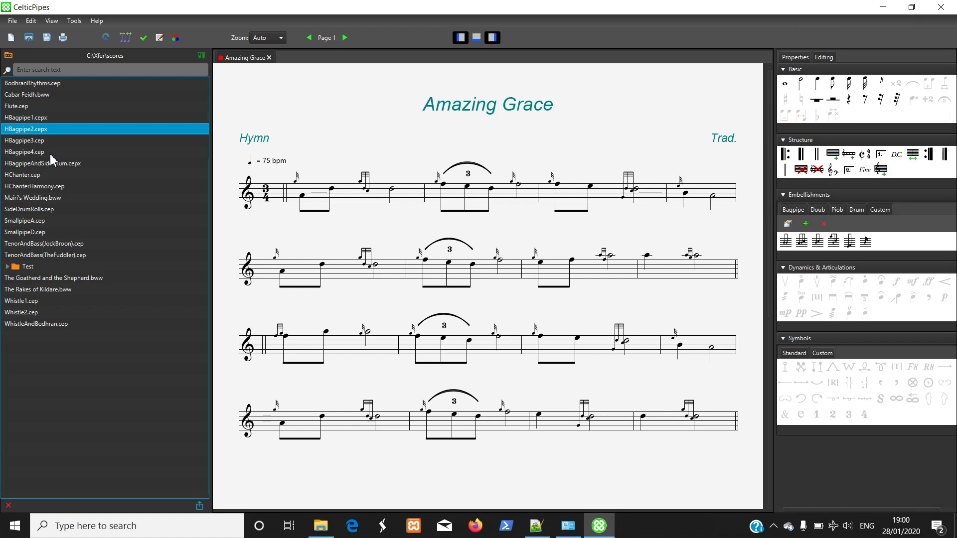
double_click(42, 141)
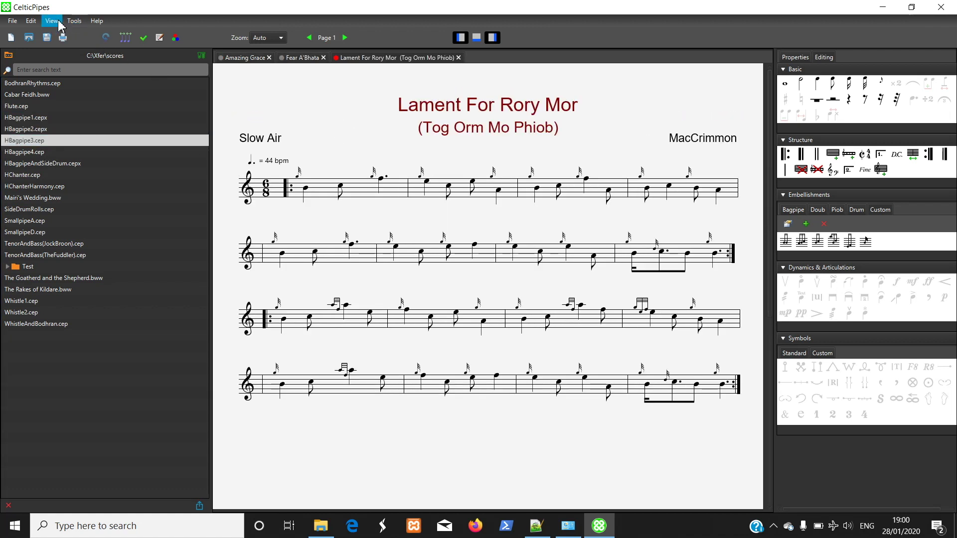
Combine the Amazing Grace, Fear A'Bhata and Lament For Rory Mor scores into a set and look it over.
left_click(76, 22)
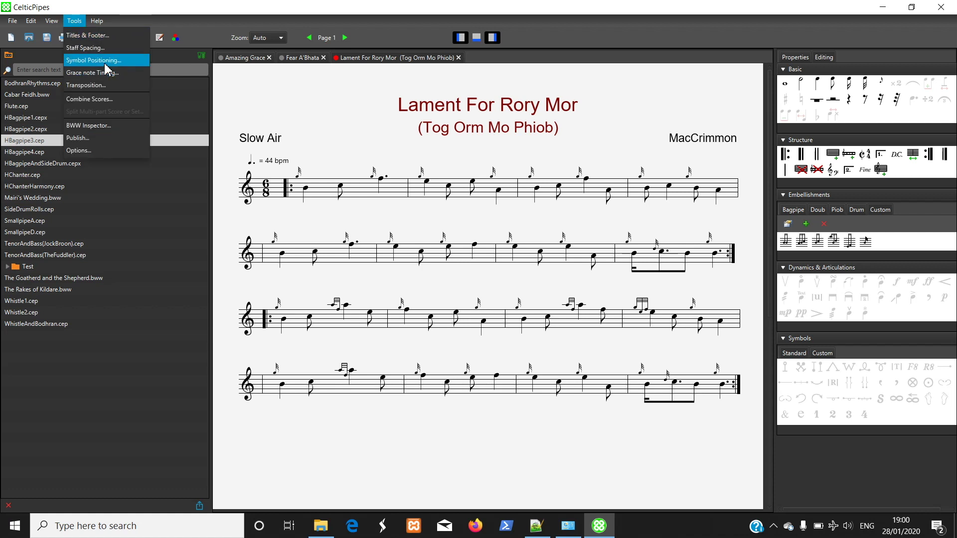
left_click(106, 99)
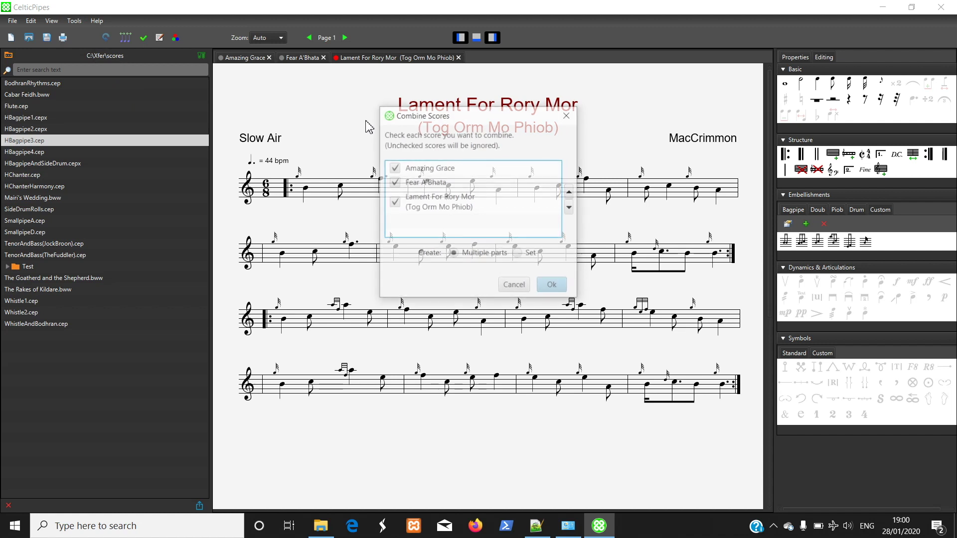
left_click(518, 254)
left_click(554, 288)
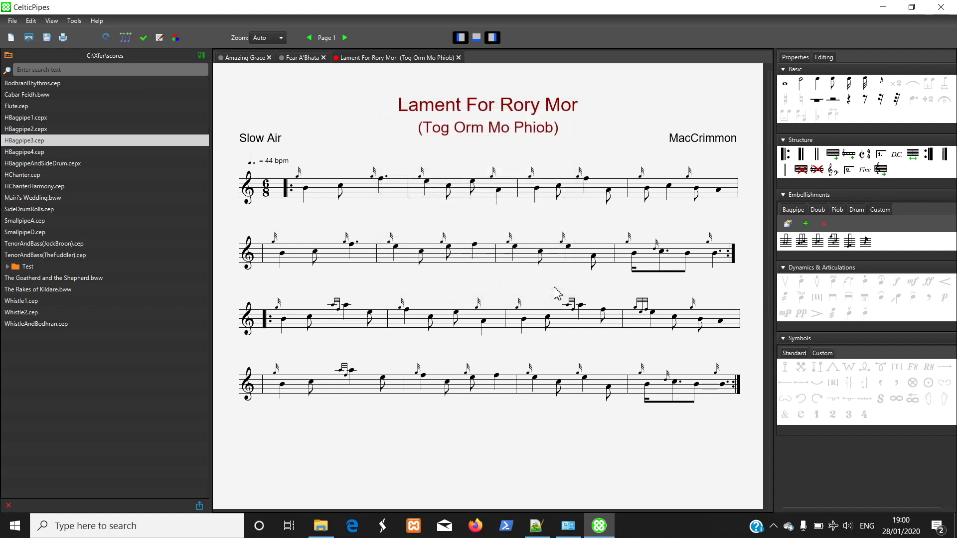
scroll(521, 269, "down", 3)
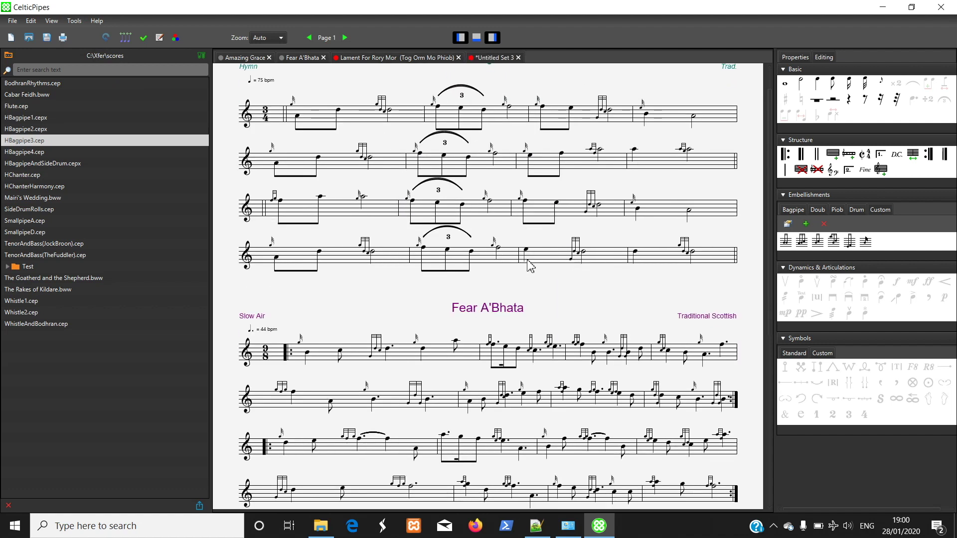
scroll(530, 264, "up", 3)
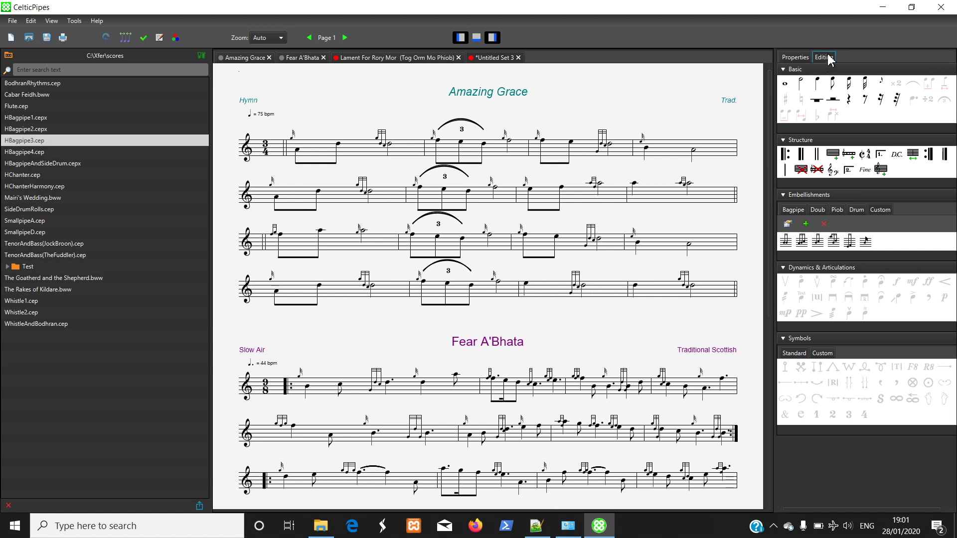
Show the properties, apply the Manual note spacing method and shift the last note of Amazing Grace's second-line first bar slightly to the right.
left_click(806, 60)
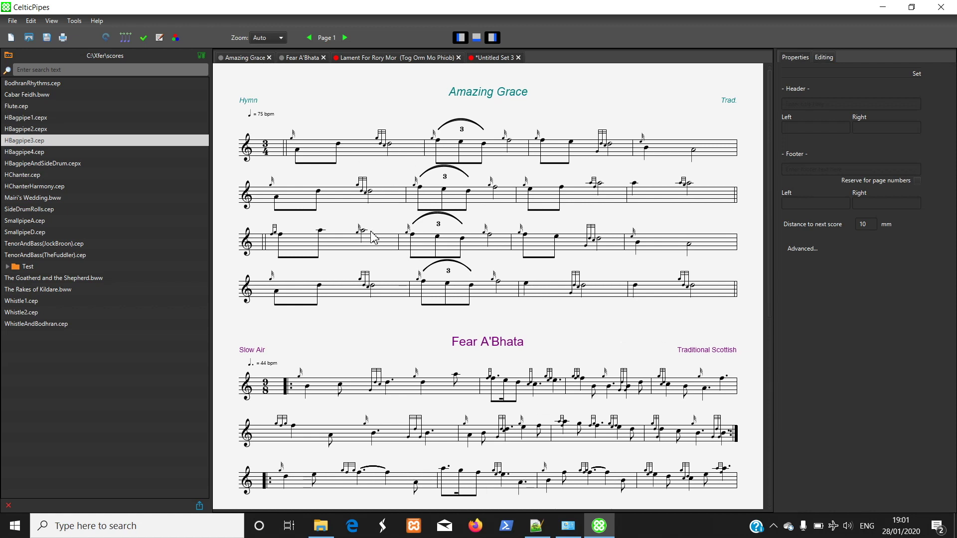
left_click(368, 194)
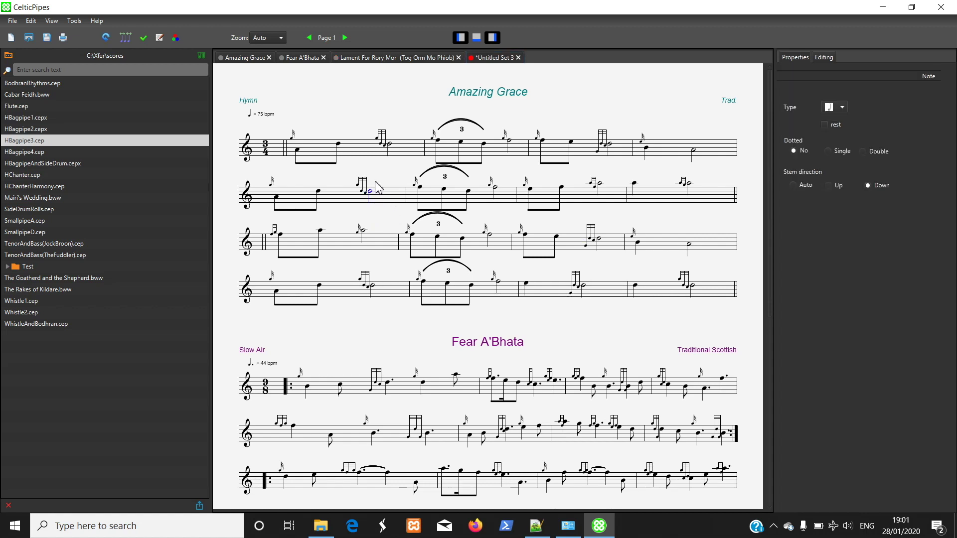
left_click(125, 37)
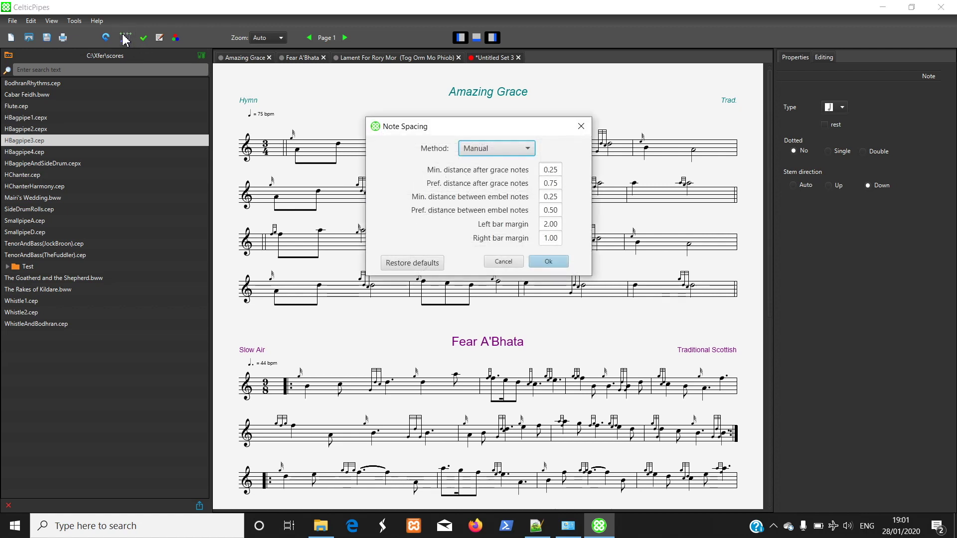
left_click(556, 261)
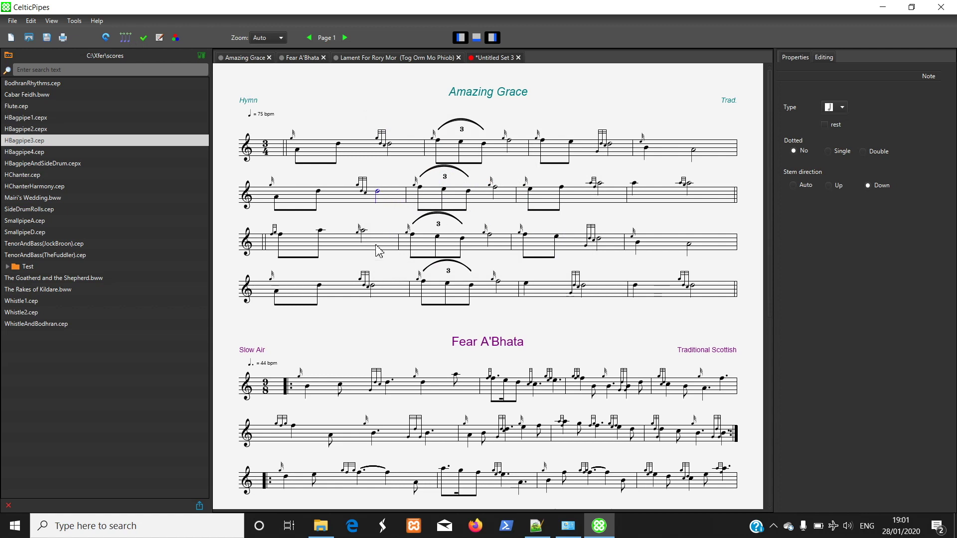
Move the second note in the first bar of Fear A'Bhata to the right, closer to the following grace notes, and deselect it.
scroll(367, 264, "down", 1)
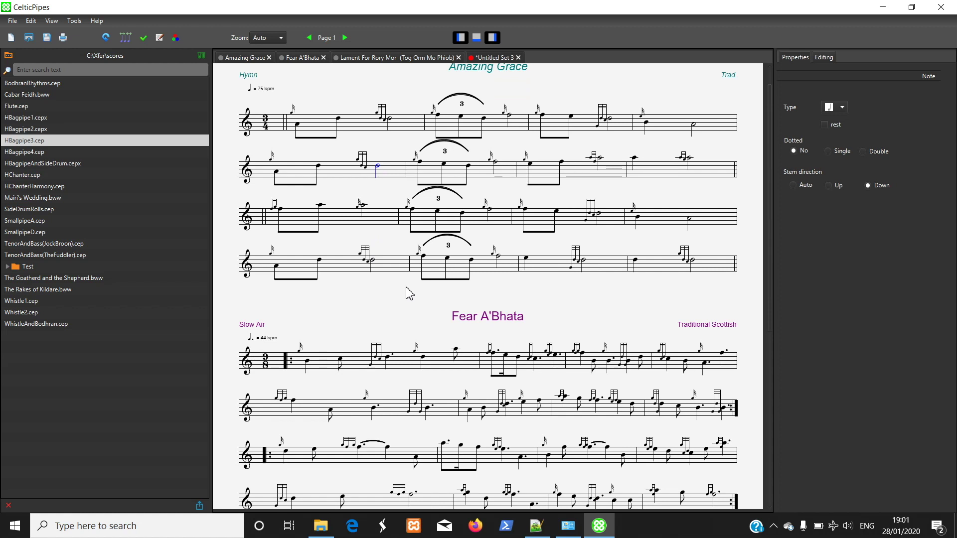
left_click(340, 361)
left_click(357, 368)
left_click_drag(481, 333, 541, 381)
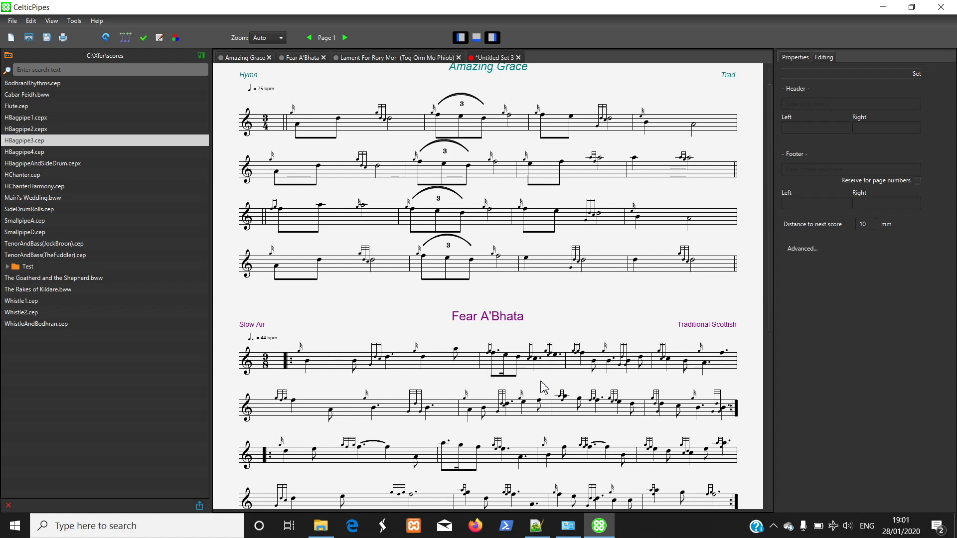
left_click_drag(516, 334, 673, 346)
Review the combined set and enter "Big set" as its main header title.
scroll(673, 345, "up", 1)
scroll(573, 378, "down", 5)
scroll(493, 367, "down", 3)
scroll(518, 334, "up", 6)
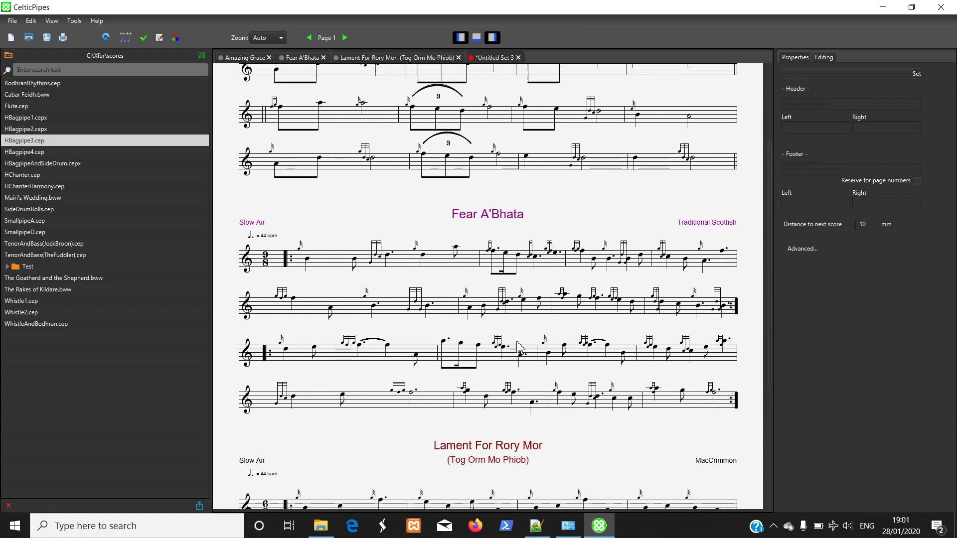
scroll(694, 158, "up", 2)
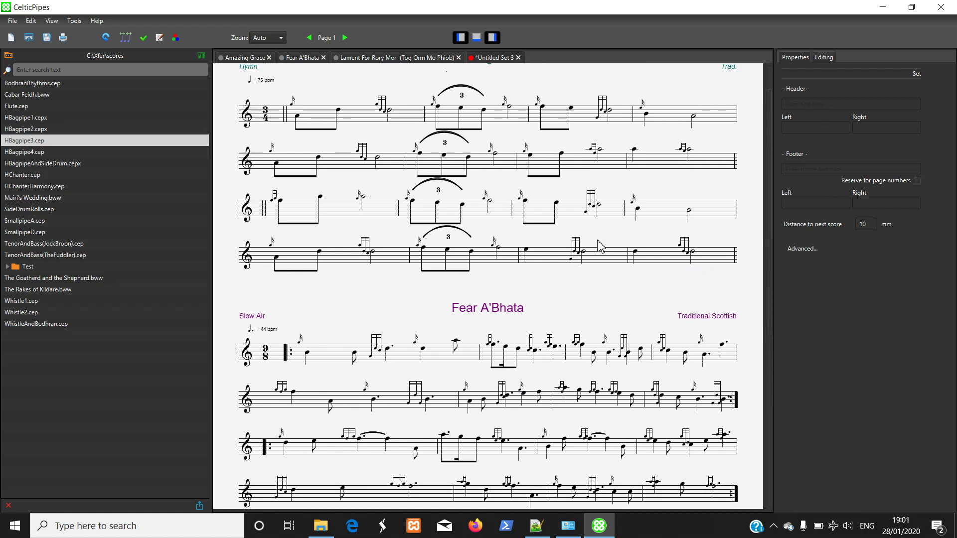
left_click(828, 104)
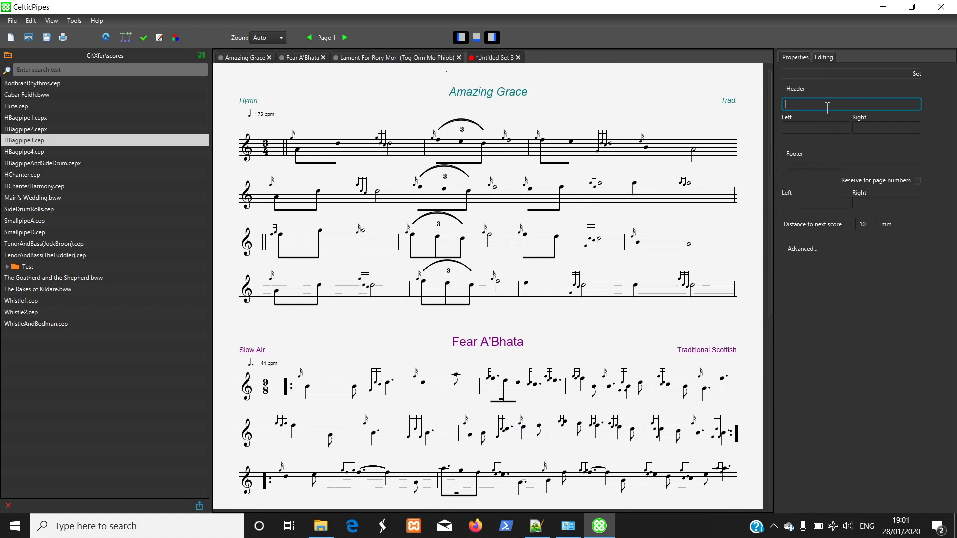
type("Big set")
key("Return")
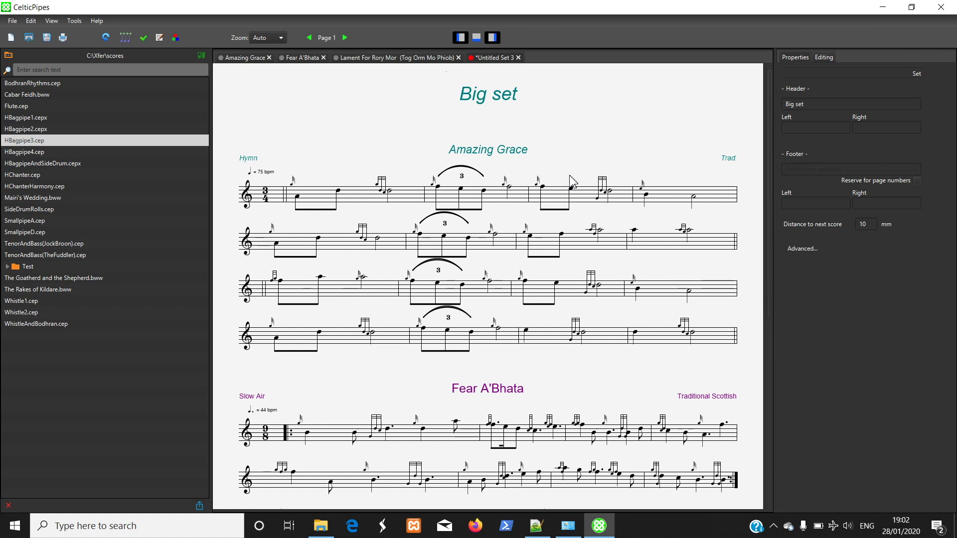
Fill in the set's header subtitles with "Left" on the left and "Right" on the right.
left_click(827, 173)
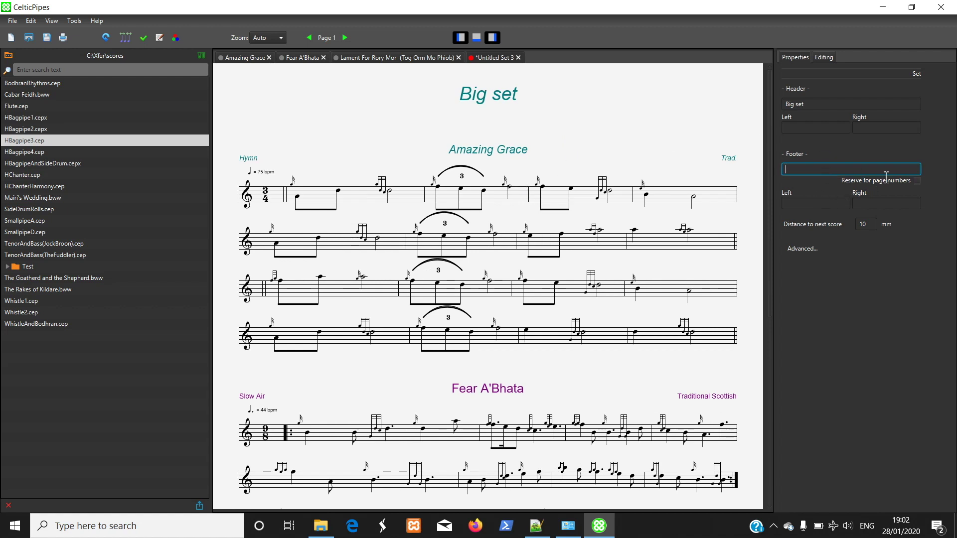
left_click(825, 129)
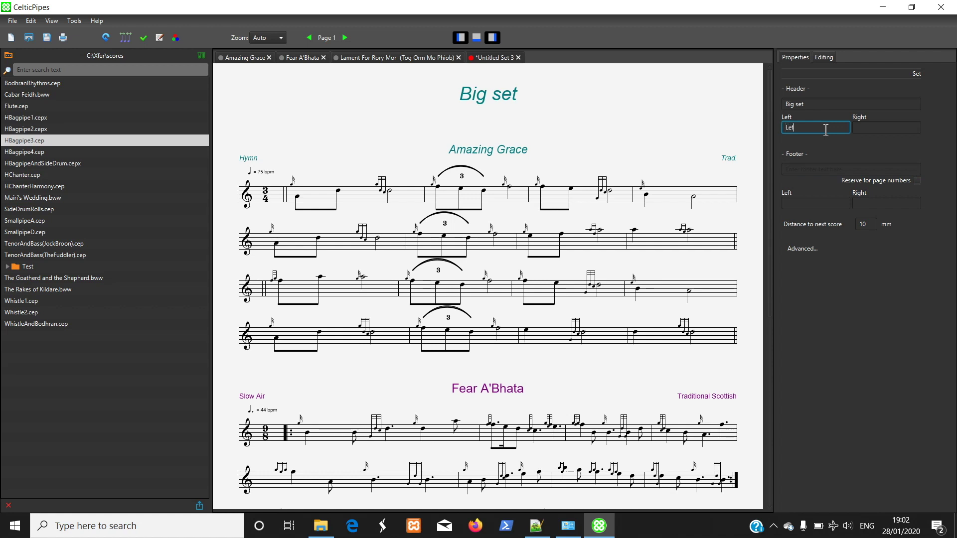
left_click(885, 130)
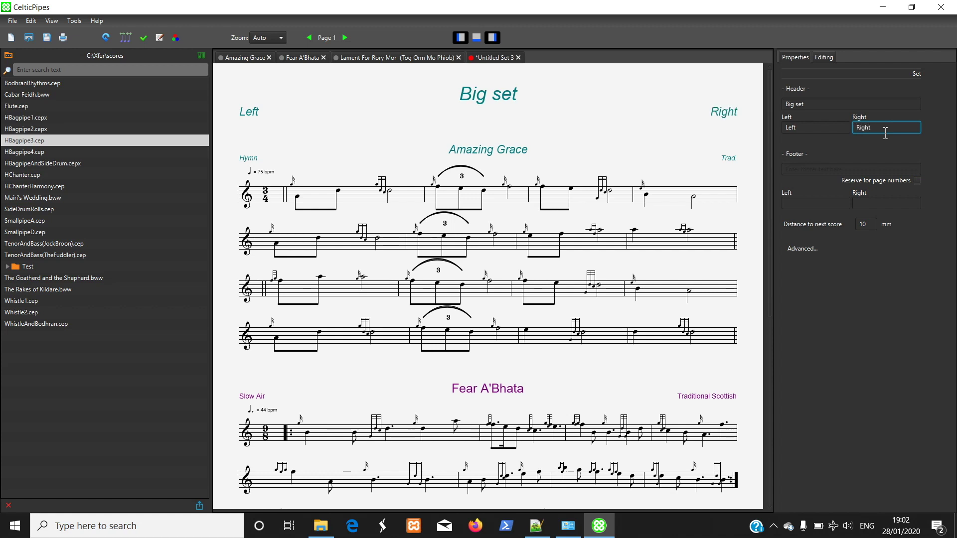
left_click(664, 143)
Change the colour of the set's left header subtitle to red in the Titles & Footer settings.
left_click(74, 21)
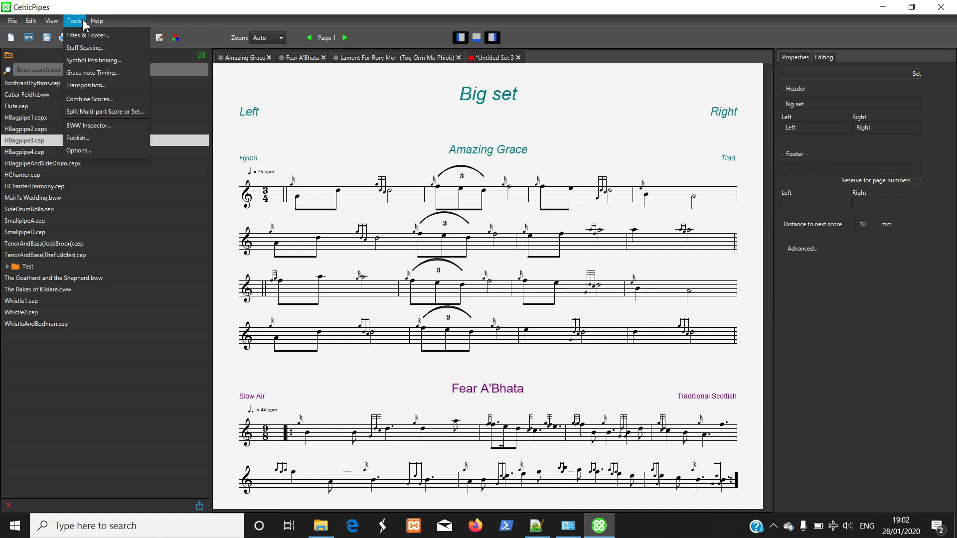
left_click(84, 34)
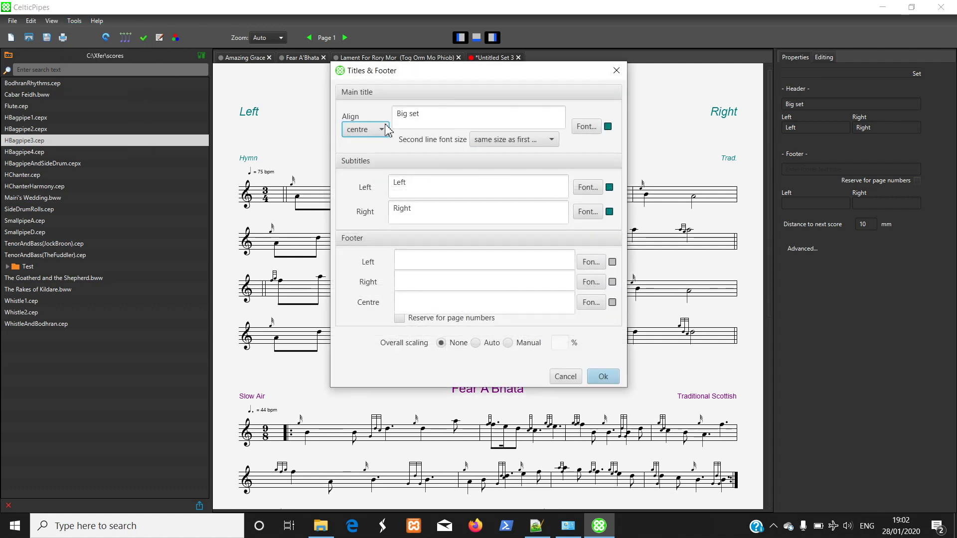
left_click(609, 187)
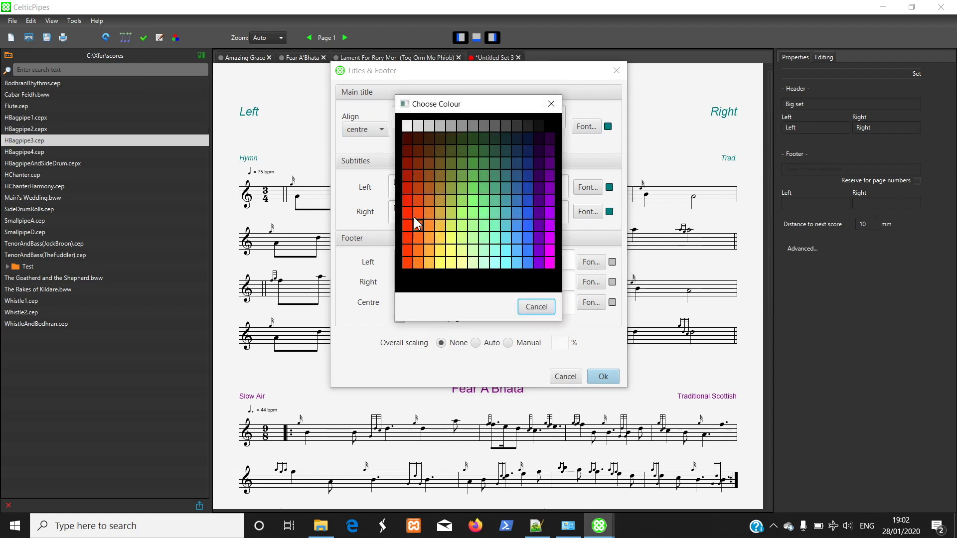
left_click(407, 187)
left_click(604, 376)
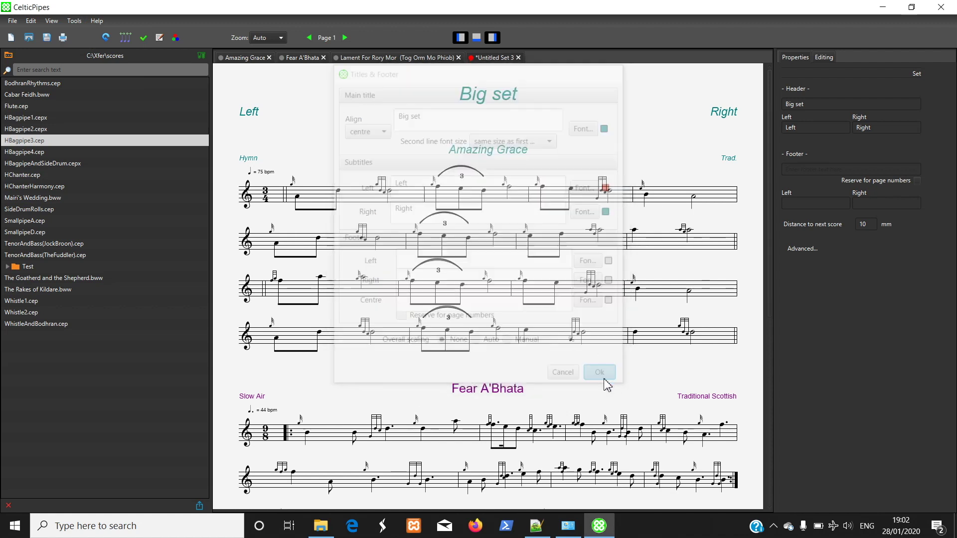
Select the first bar of Amazing Grace in the combined set and raise its tempo to 189 bpm.
scroll(524, 300, "down", 1)
scroll(533, 306, "down", 4)
scroll(569, 335, "up", 5)
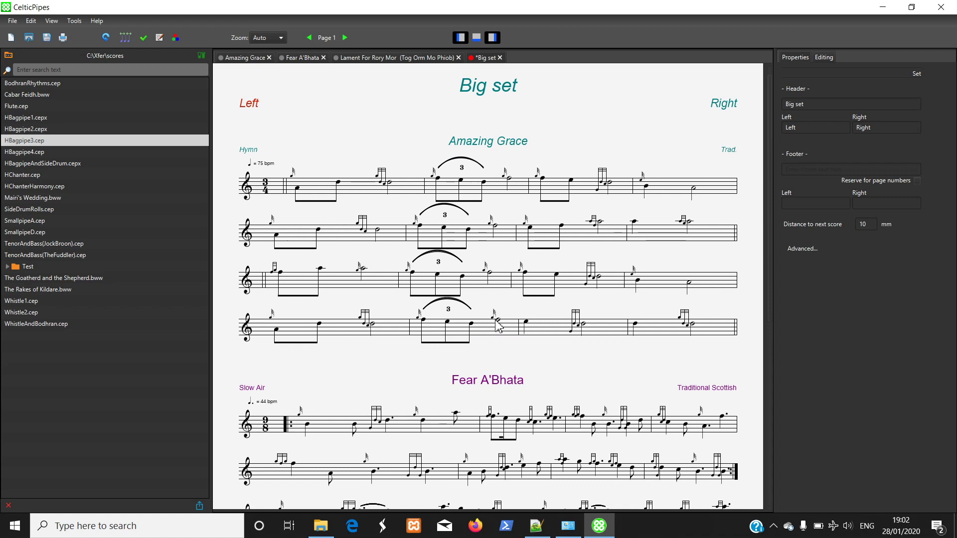
scroll(497, 319, "down", 2)
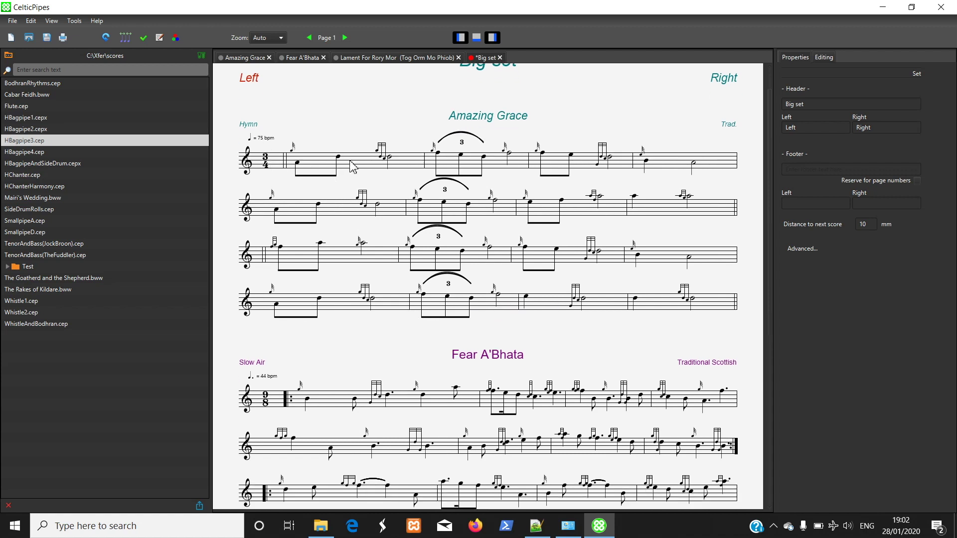
left_click(363, 167)
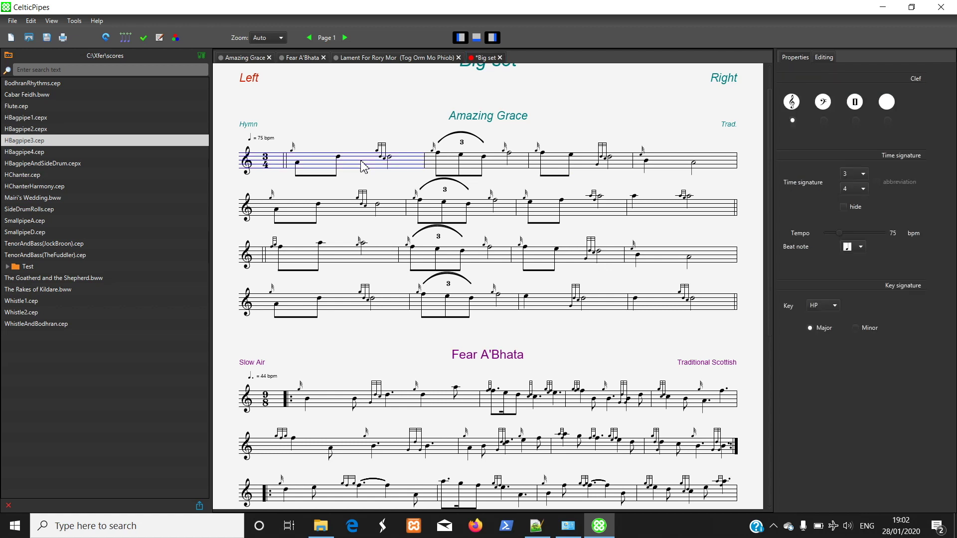
left_click(863, 233)
Change the tempo beat note of Fear A'Bhata in the set to a dotted eighth note.
left_click(419, 403)
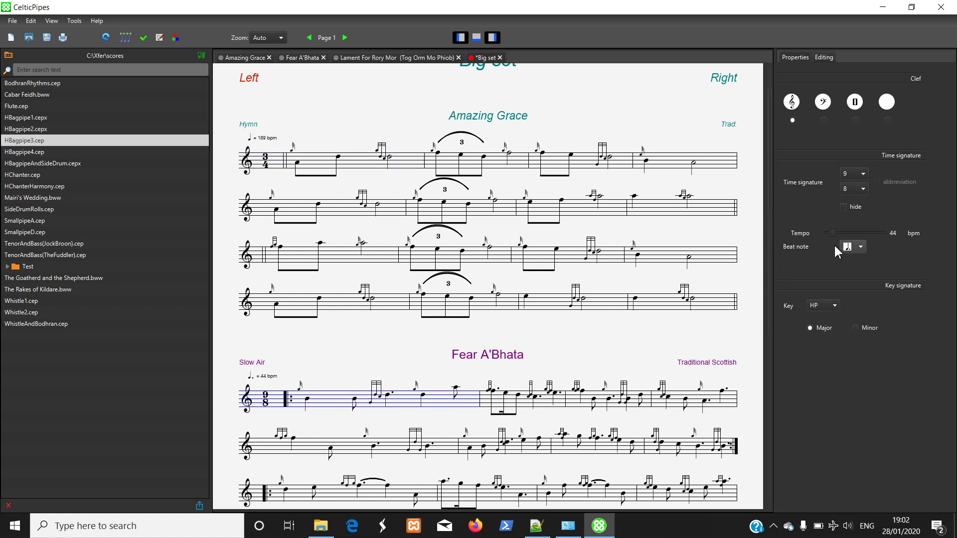
left_click(860, 248)
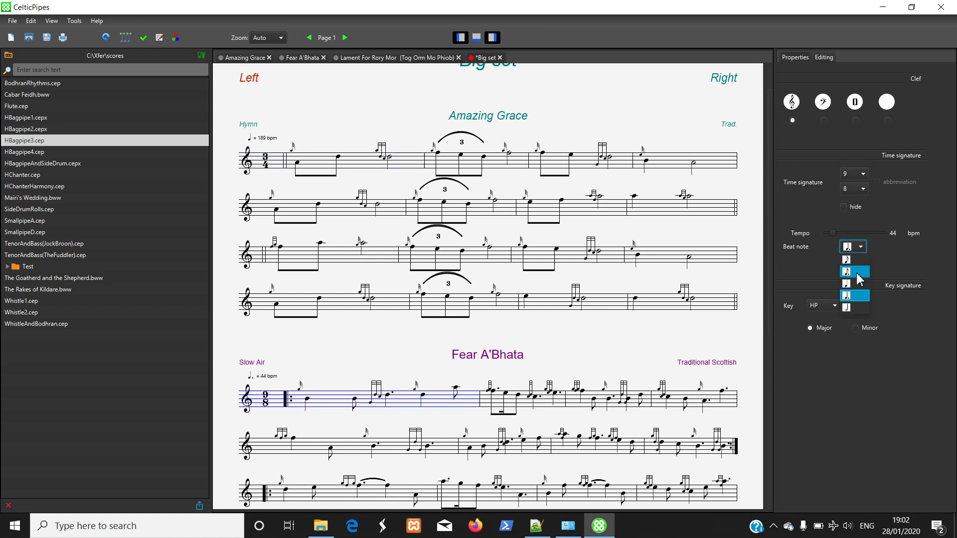
left_click(857, 272)
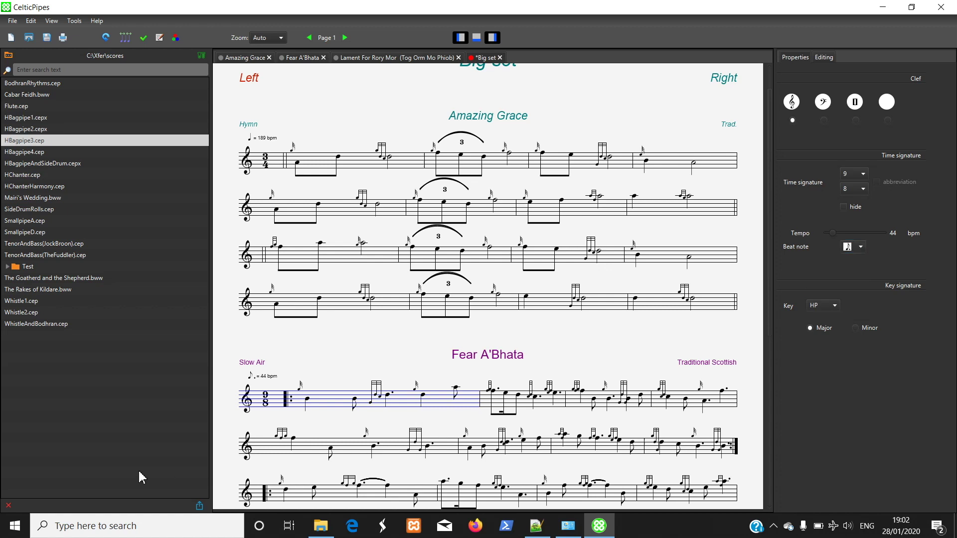
Look through the scores in the combined set and examine the available export formats without exporting.
scroll(508, 314, "down", 2)
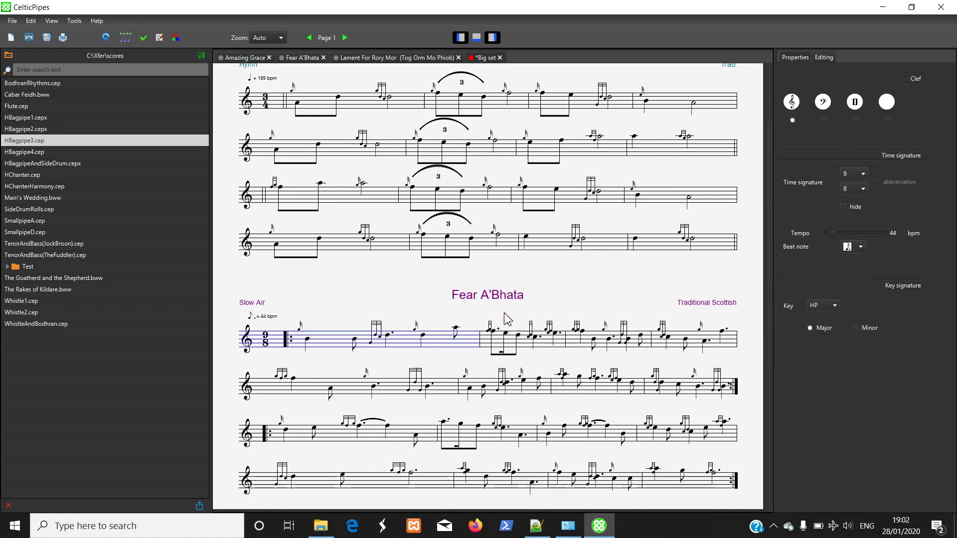
scroll(550, 376, "down", 2)
scroll(543, 397, "up", 3)
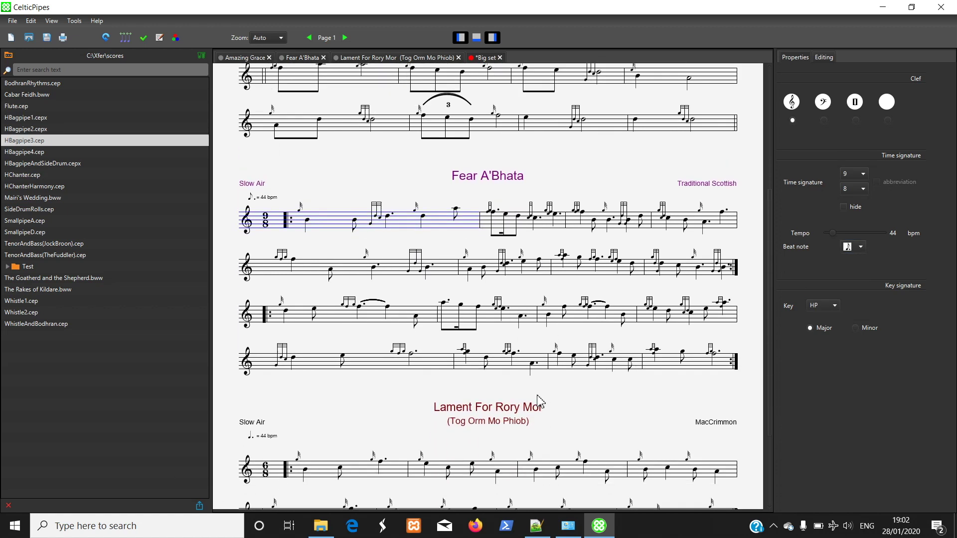
scroll(540, 402, "up", 2)
scroll(540, 401, "up", 1)
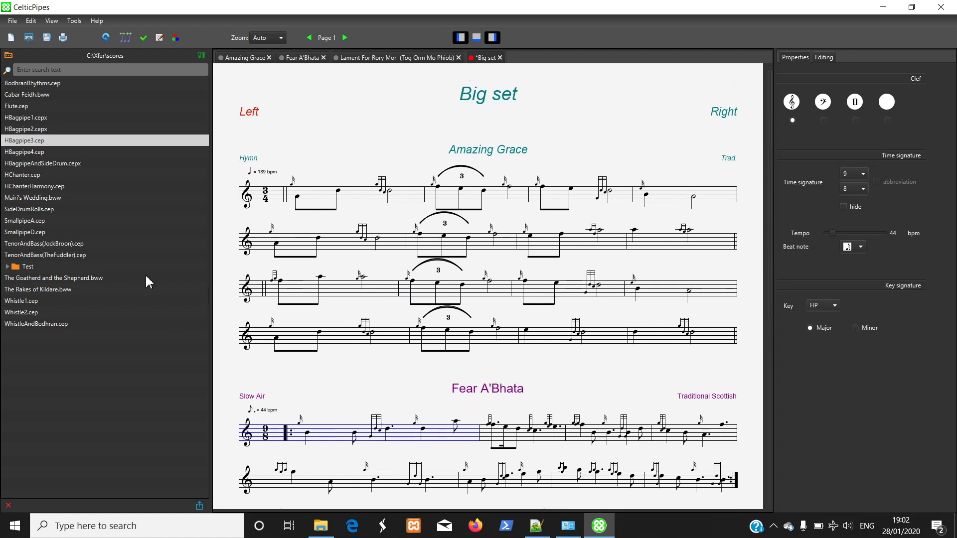
left_click(14, 22)
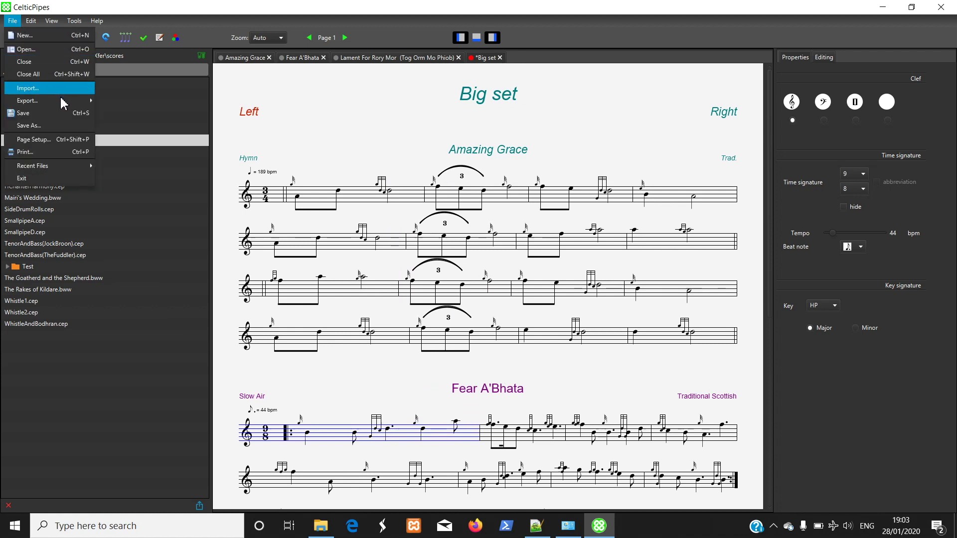
mouse_move(61, 100)
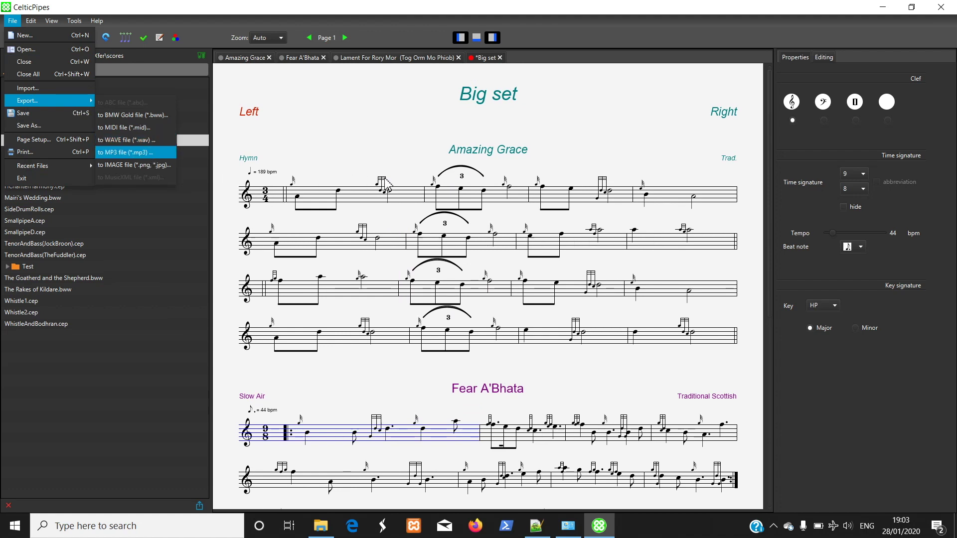
left_click(371, 165)
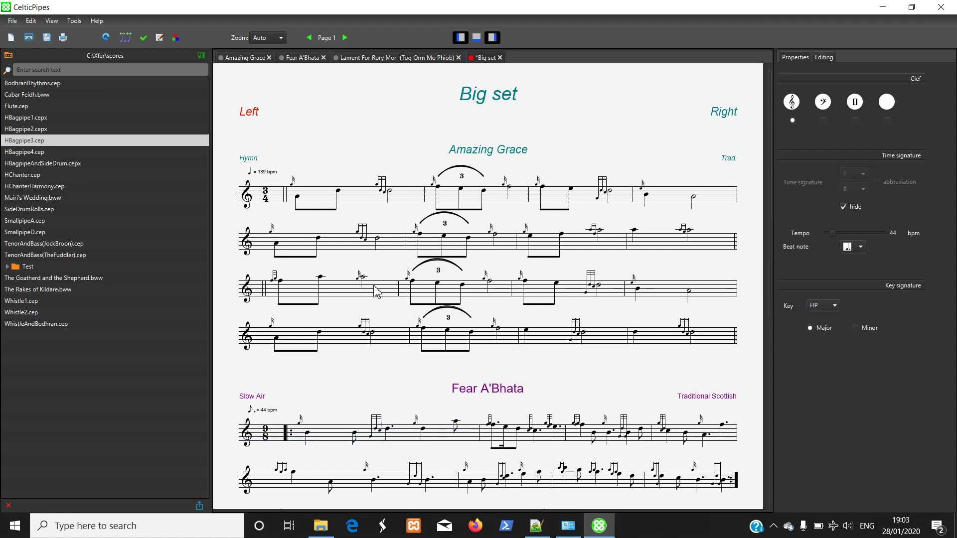
Switch from the combined set to the separate Amazing Grace score.
scroll(374, 267, "down", 1)
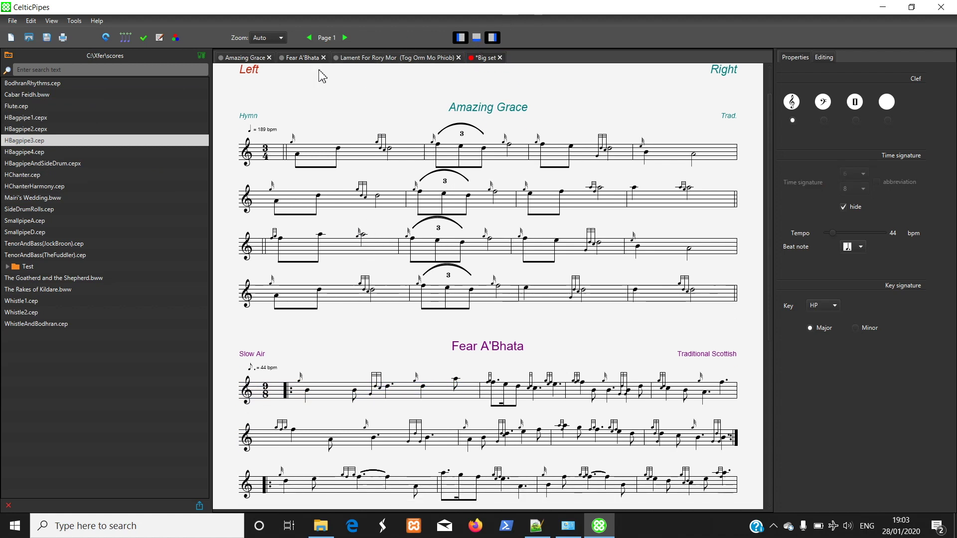
left_click(302, 59)
left_click(255, 58)
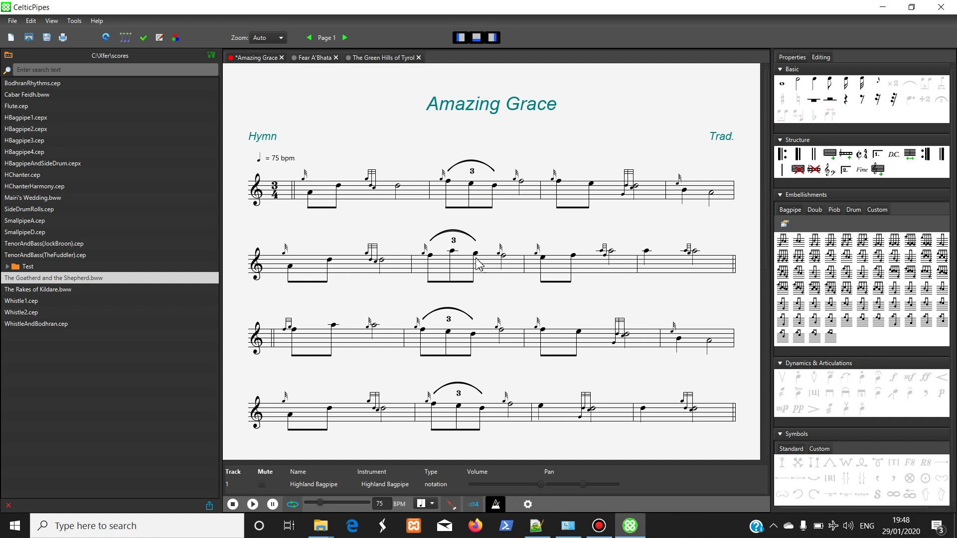
Raise the second and third notes of the triplet in the second line's second bar to the same higher pitch.
left_click(452, 251)
key("Up")
key("Down")
key("Up")
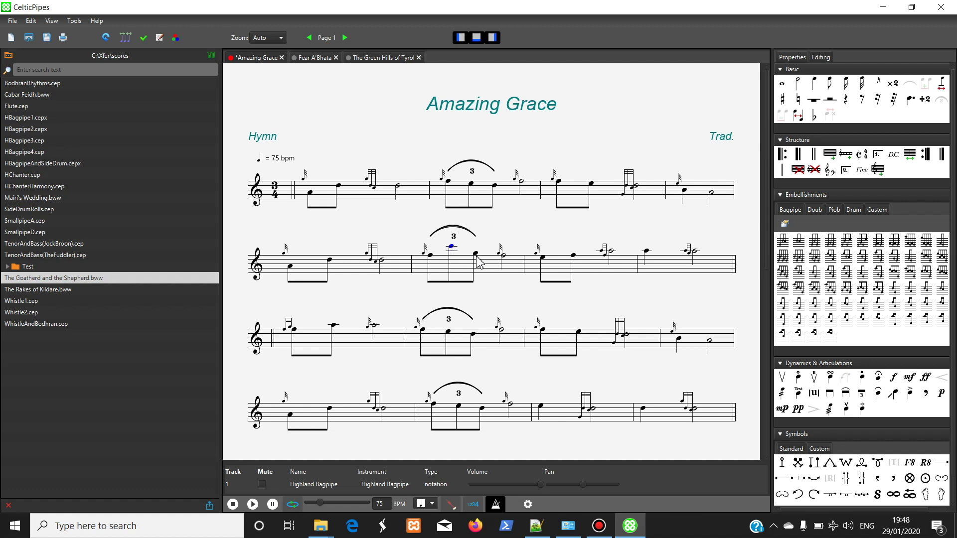
left_click_drag(476, 254, 480, 253)
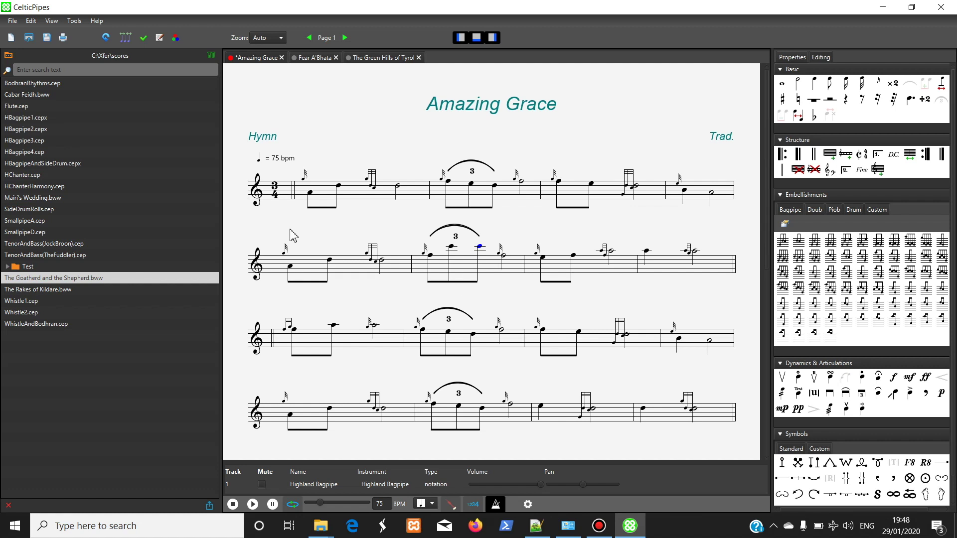
Delete the notes in the second line's first bar, then move the triplet group into that bar and back to the second bar.
left_click_drag(275, 236, 405, 310)
key("Delete")
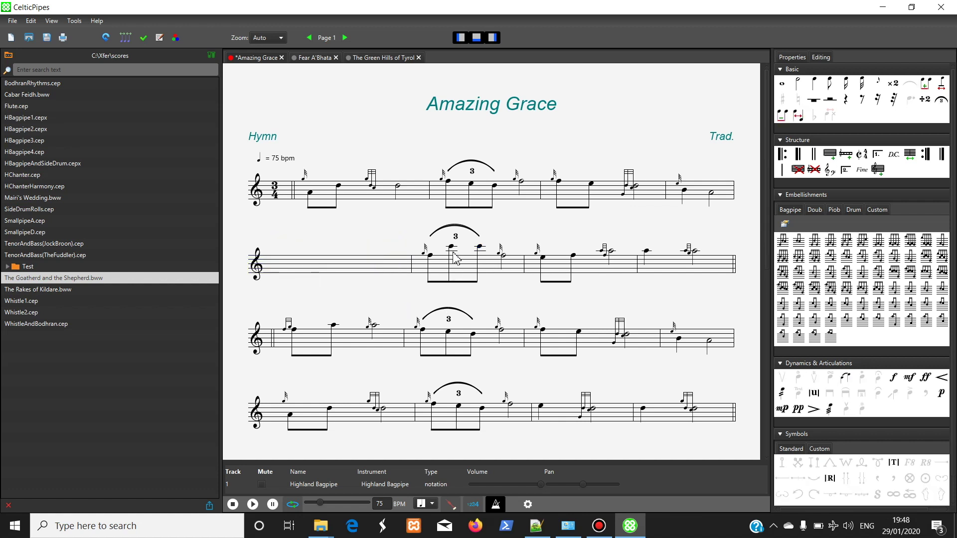
left_click_drag(416, 212, 496, 313)
left_click_drag(291, 261, 291, 260)
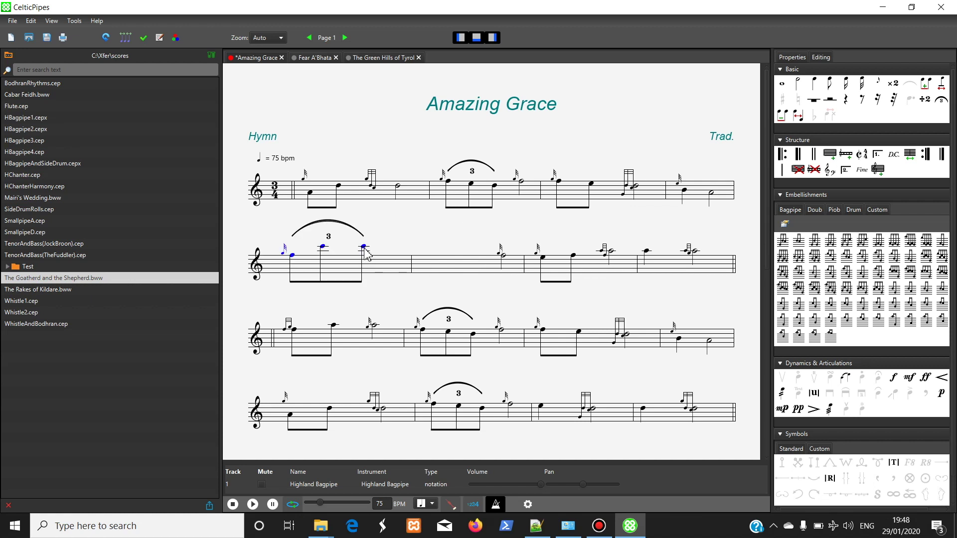
left_click_drag(366, 252, 480, 263)
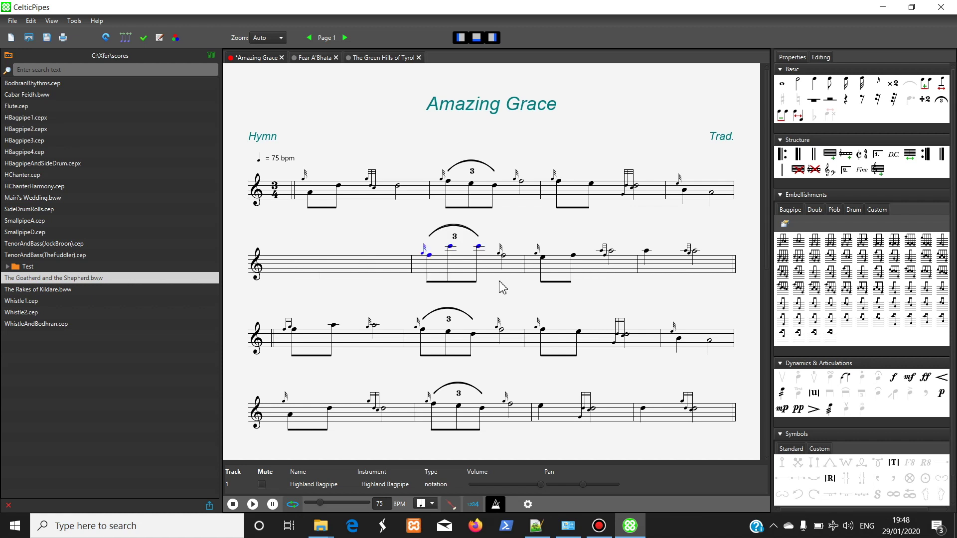
Undo the triplet group moves and the deletion of the second line's first-bar notes.
key("ctrl+z")
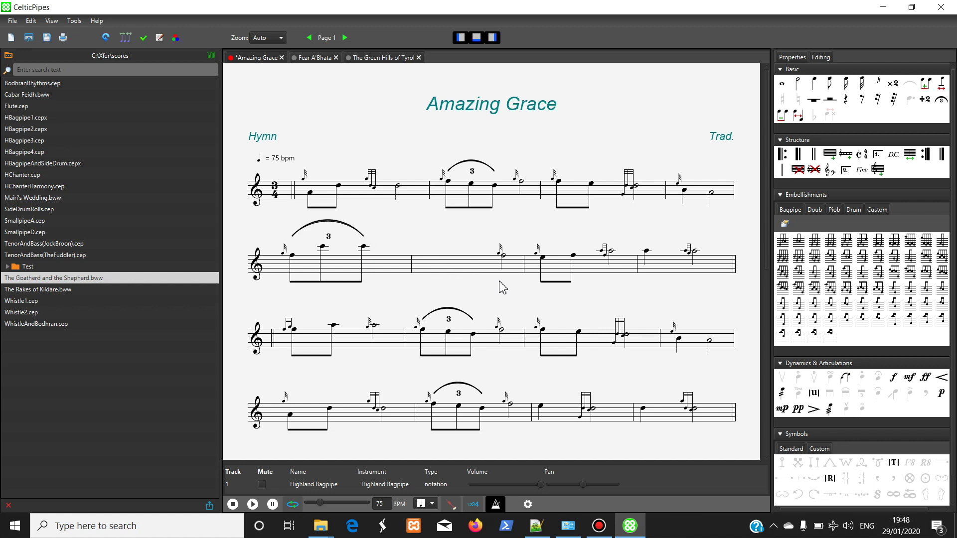
key("ctrl+y")
key("ctrl+y")
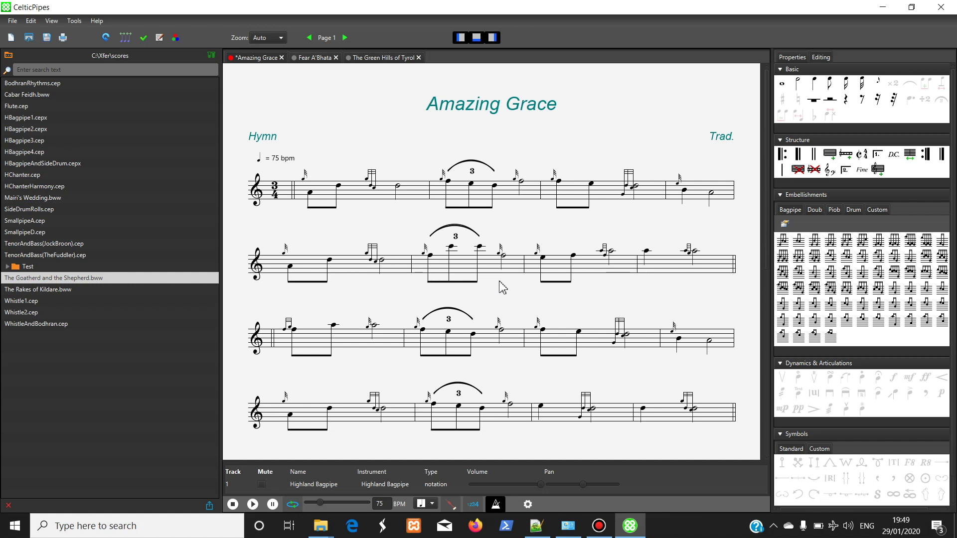
Try adding a first-time ending through its Timing Properties, then undo it.
left_click(878, 156)
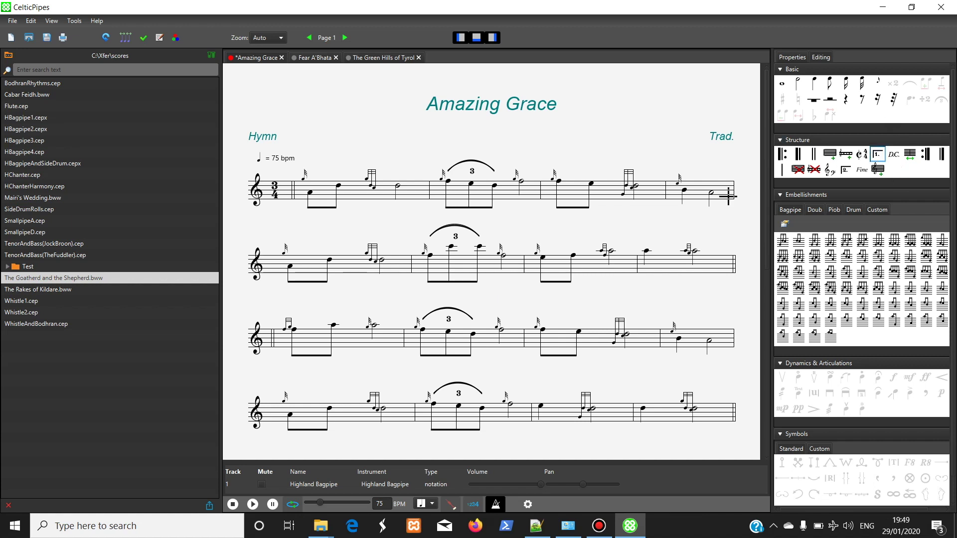
left_click(327, 247)
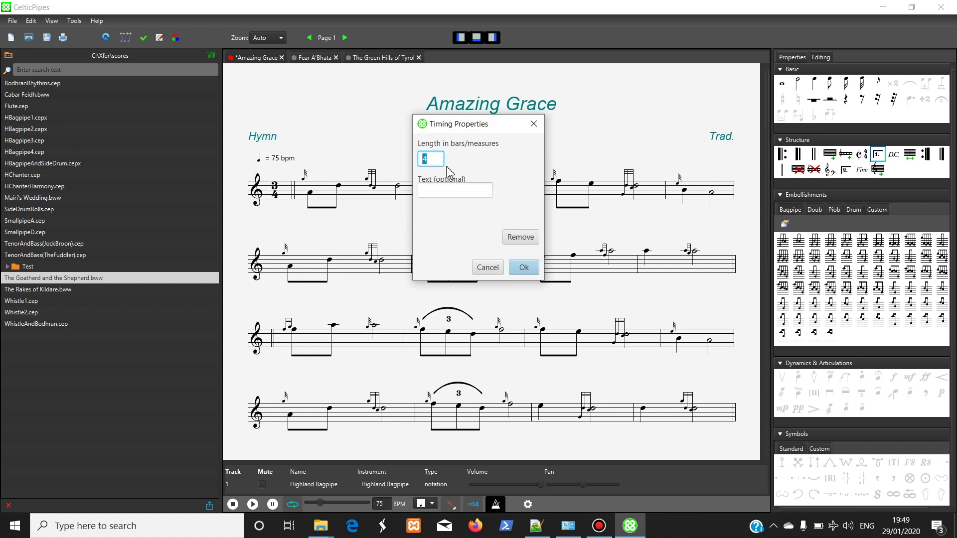
left_click(524, 267)
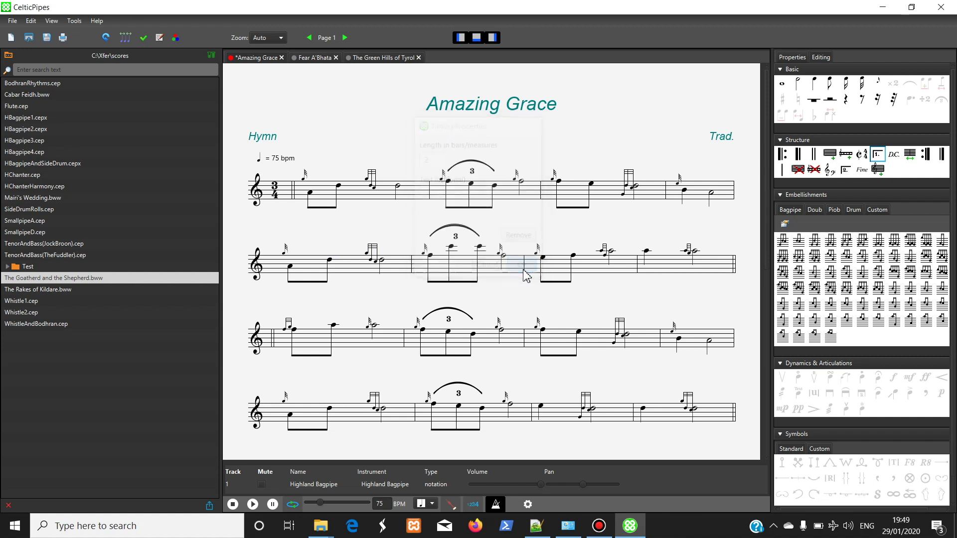
key("Escape")
key("ctrl+z")
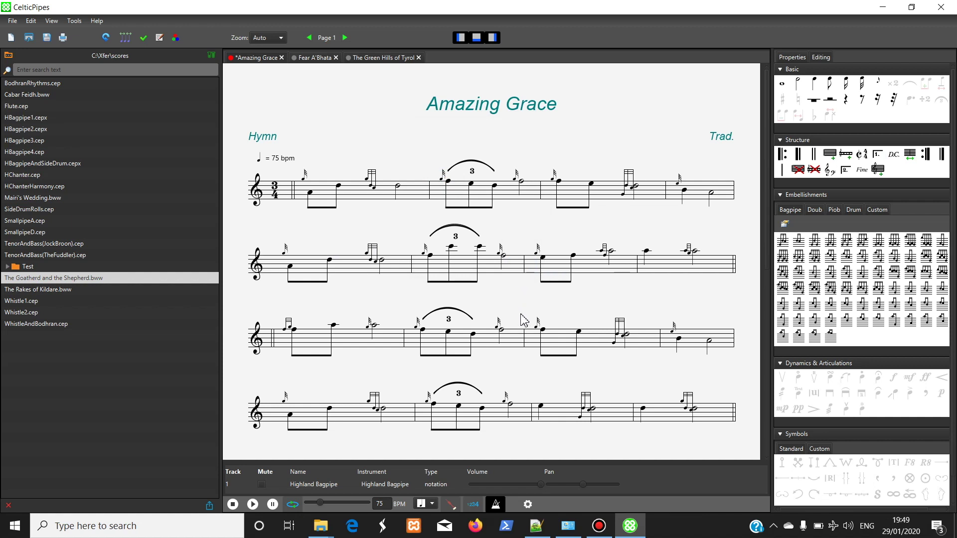
Add a first-time ending over the second line's triplet and a second-time ending over the first two notes of its third bar.
left_click_drag(412, 218, 494, 299)
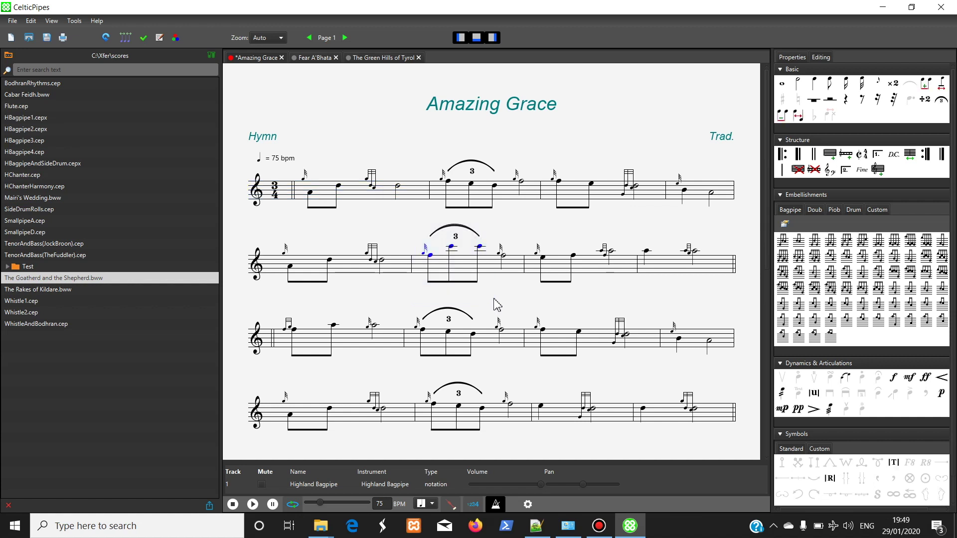
left_click(881, 157)
left_click_drag(530, 238, 583, 293)
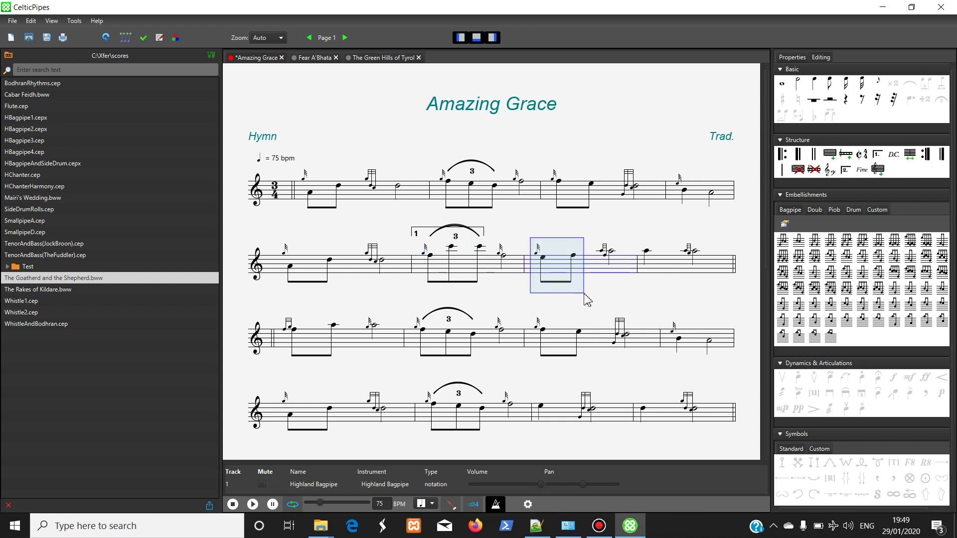
left_click(846, 171)
Add first-time endings over the last embellished notes of the second line's third and fourth bars.
left_click_drag(597, 233, 627, 275)
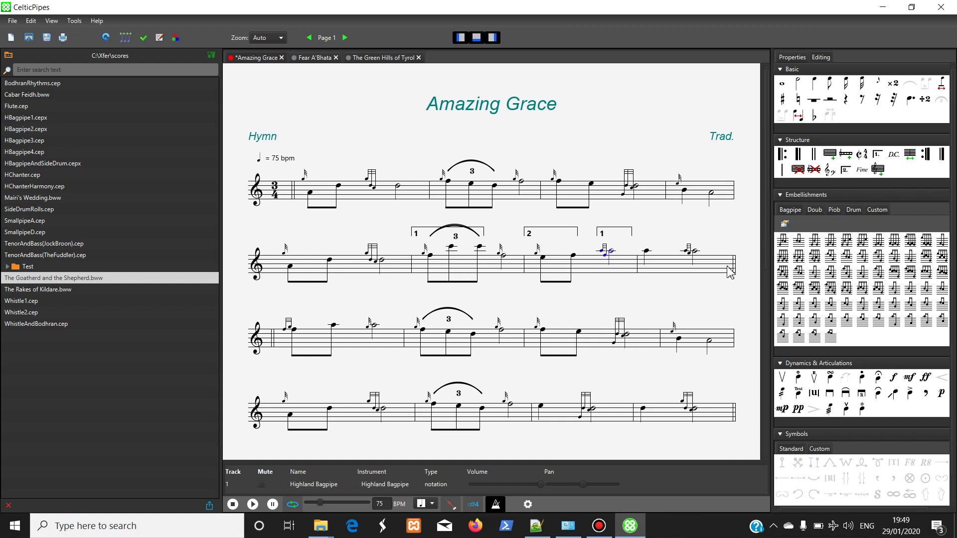
left_click_drag(667, 225, 707, 283)
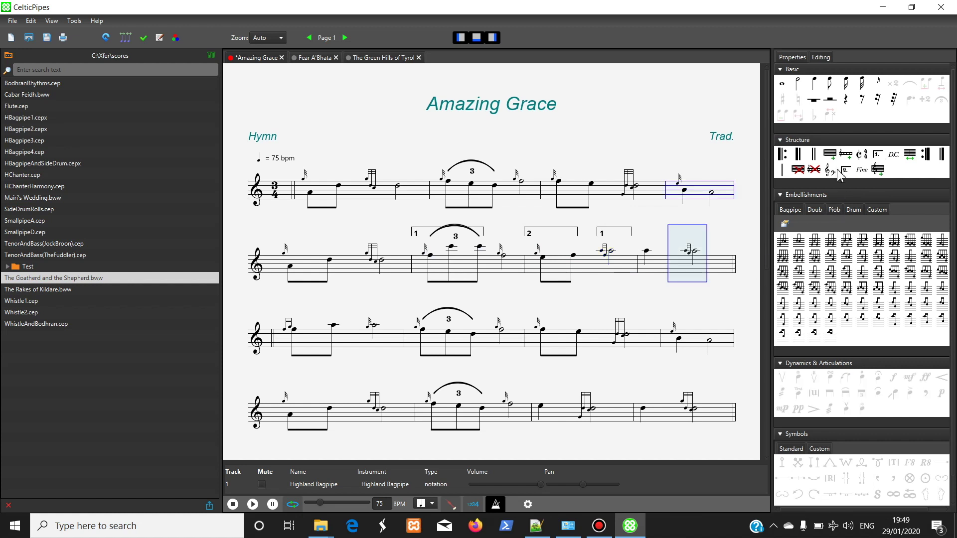
left_click(879, 156)
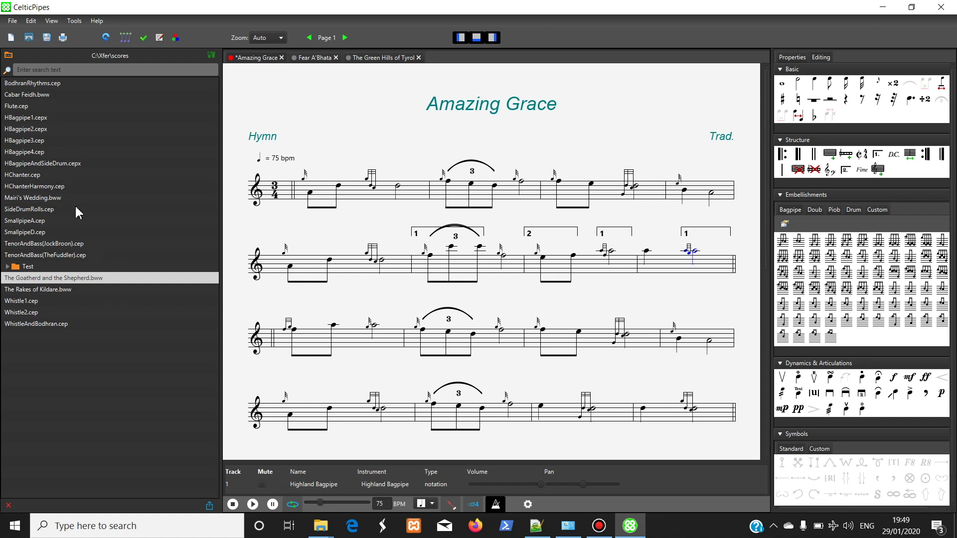
Open The Goatherd and the Shepherd.bww from the score list.
left_click(52, 278)
double_click(51, 278)
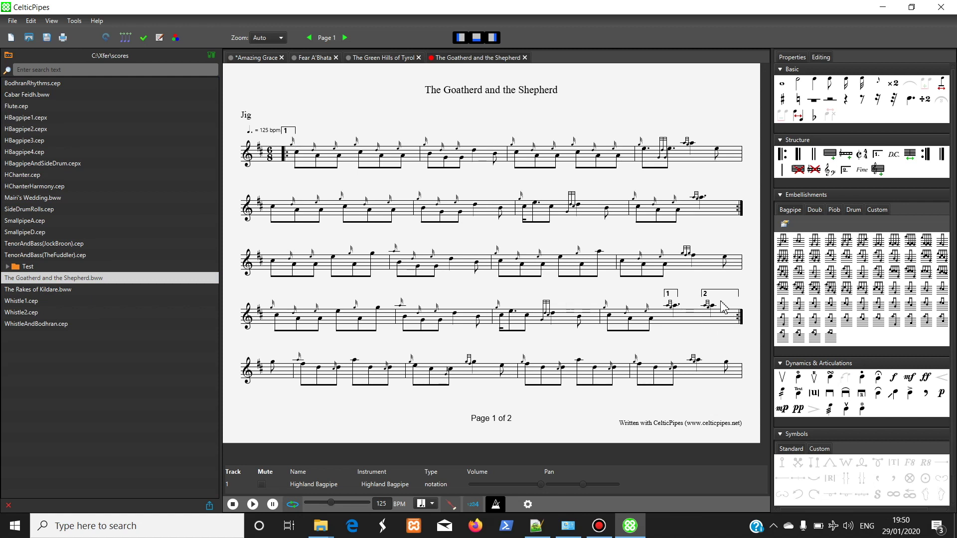
Close The Goatherd and the Shepherd and return to the Amazing Grace score.
left_click(525, 58)
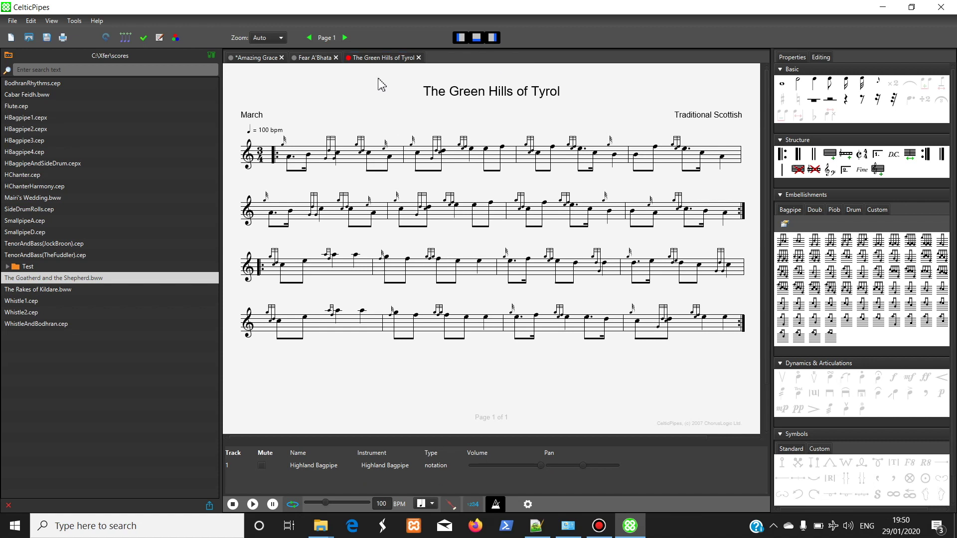
left_click(259, 59)
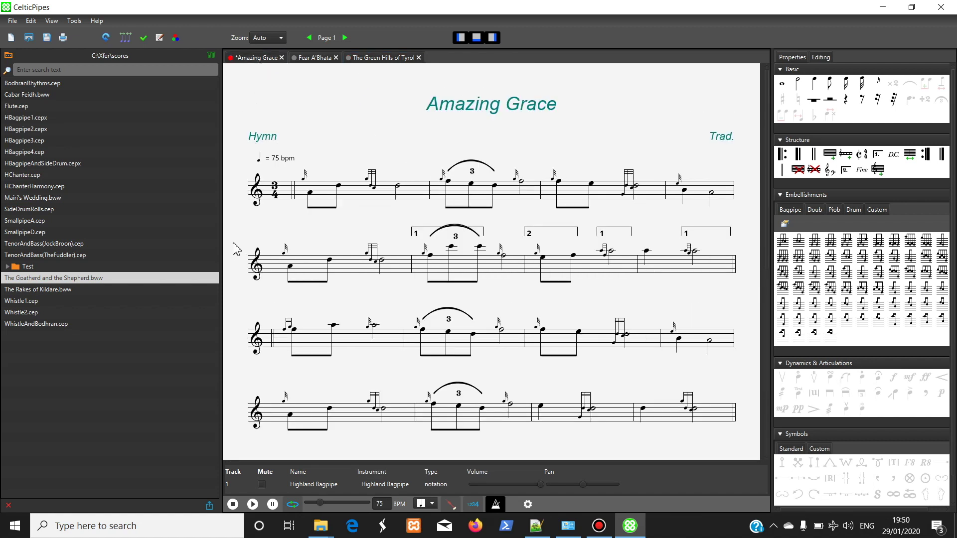
Resize the score list and track areas slightly, and undo the ending and note edits in Amazing Grace.
mouse_move(222, 250)
left_mouse_down()
mouse_move(198, 248)
mouse_move(220, 247)
left_mouse_up()
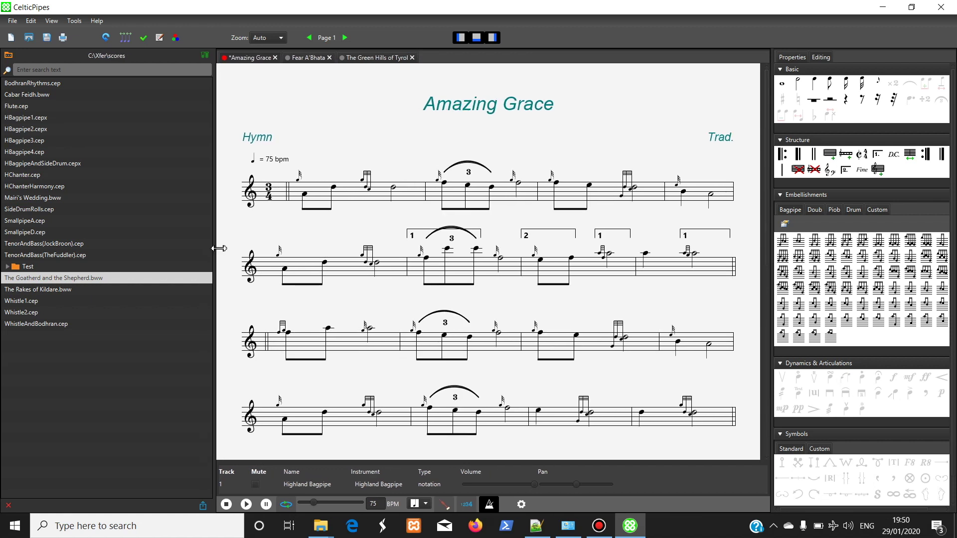
mouse_move(501, 466)
left_mouse_down()
mouse_move(490, 398)
mouse_move(493, 451)
left_mouse_up()
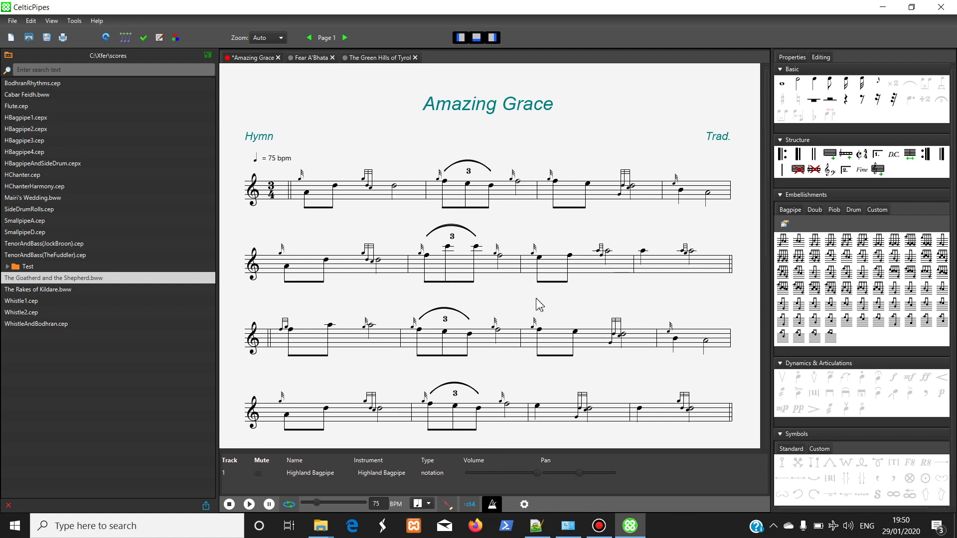
key("ctrl+z")
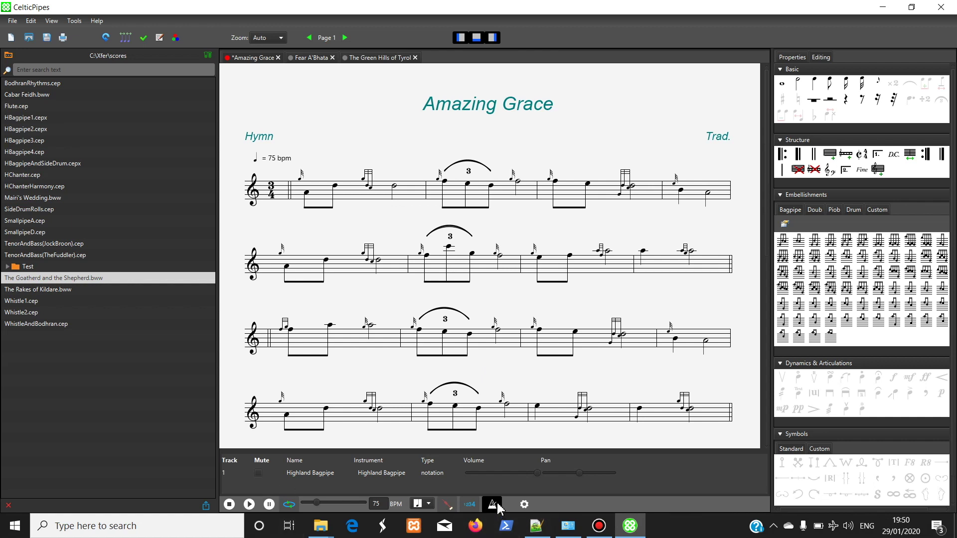
Toggle the metronome off and on, and review the Sound Properties without applying changes.
left_click(472, 504)
left_click(493, 505)
left_click(493, 505)
left_click(529, 509)
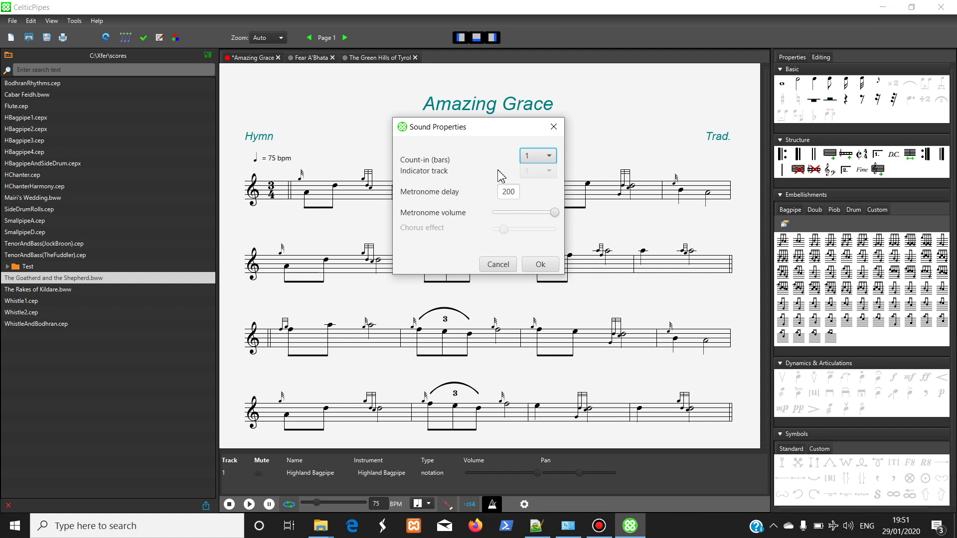
left_click(505, 270)
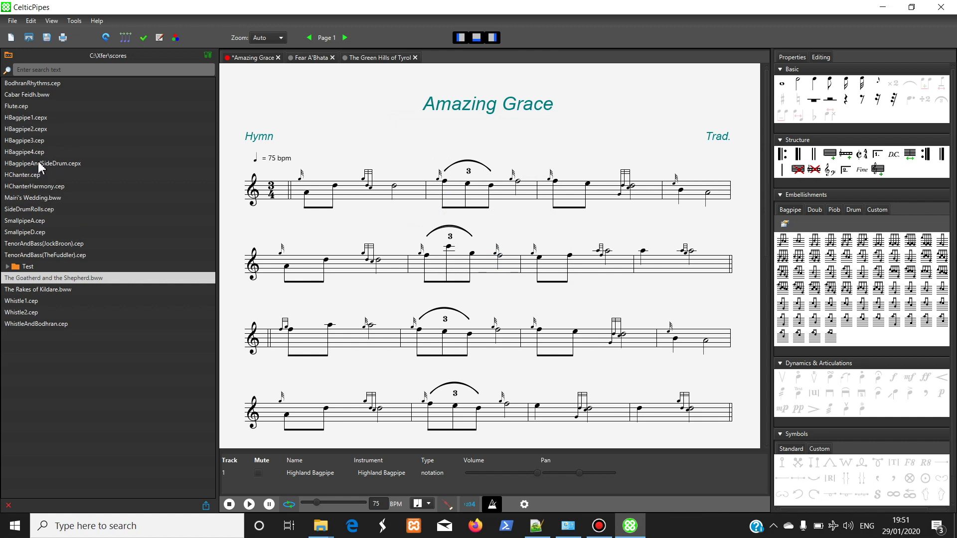
Open HChanterHarmony.cep and play it briefly with the indicator track set to 2.
left_click(34, 188)
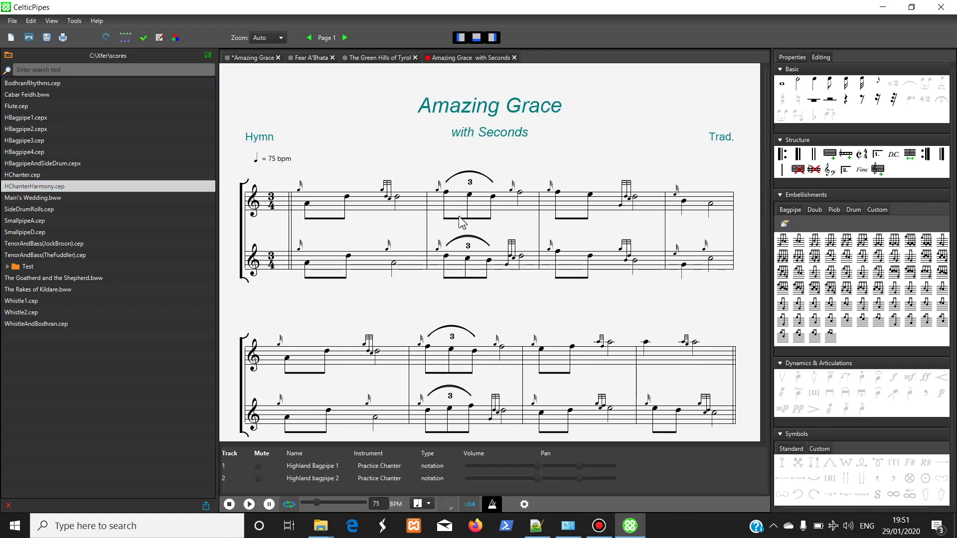
left_click(524, 505)
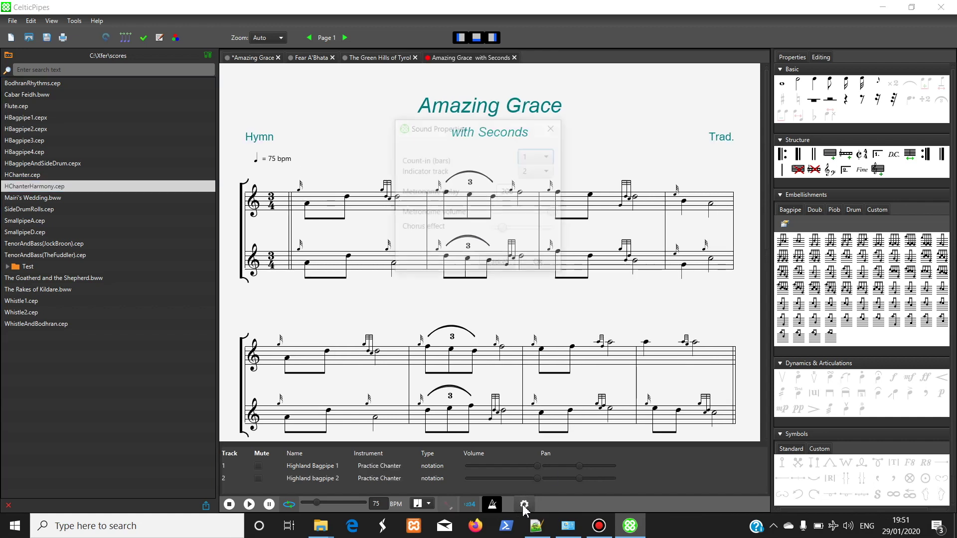
left_click(550, 172)
left_click(545, 188)
left_click(547, 172)
left_click(542, 200)
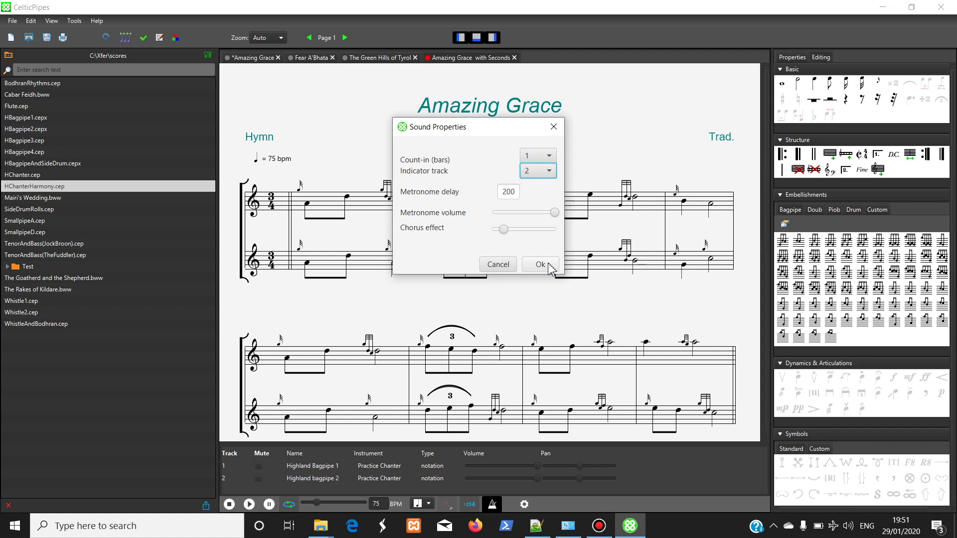
left_click(541, 264)
left_click(251, 505)
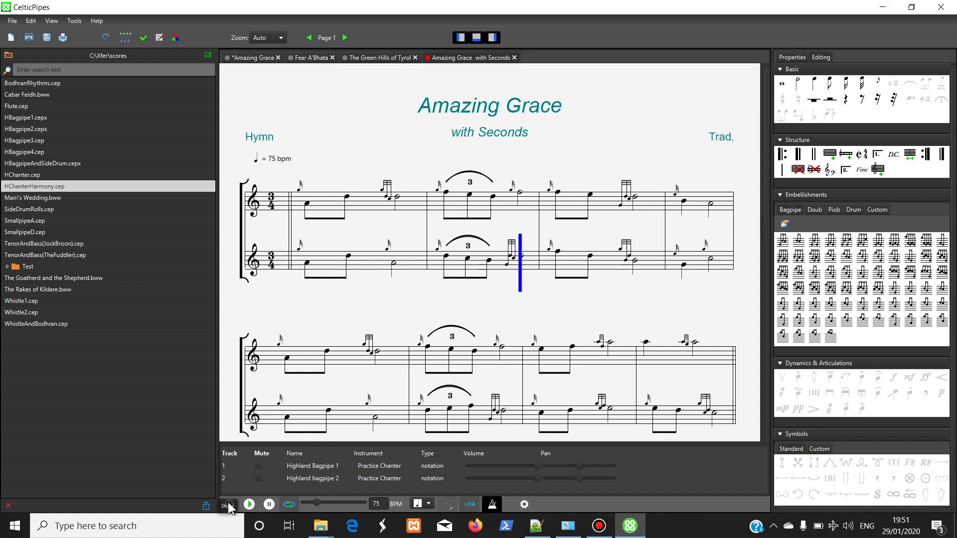
left_click(228, 505)
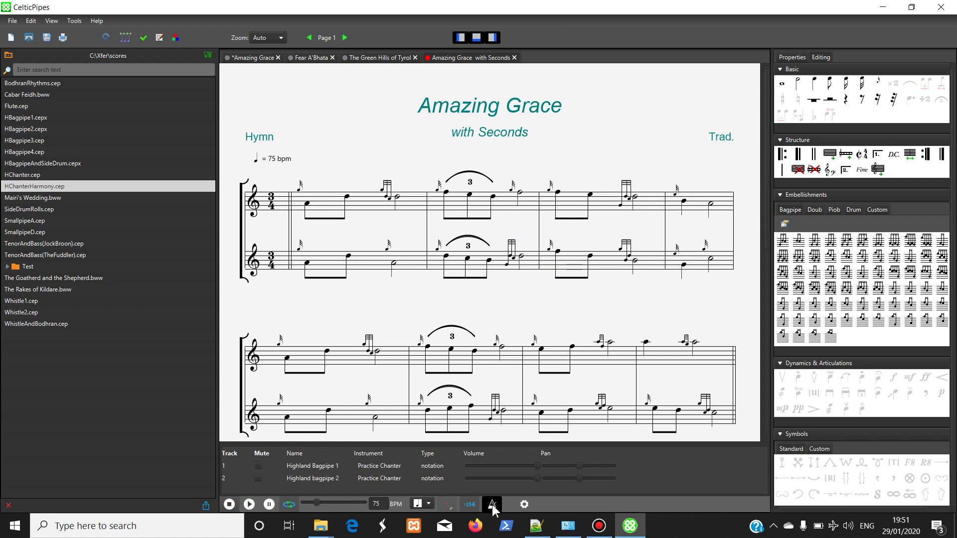
Set the indicator track to 1 in the Sound Properties, and play the score briefly before stopping it.
left_click(524, 504)
left_click(548, 172)
left_click(545, 187)
left_click(540, 265)
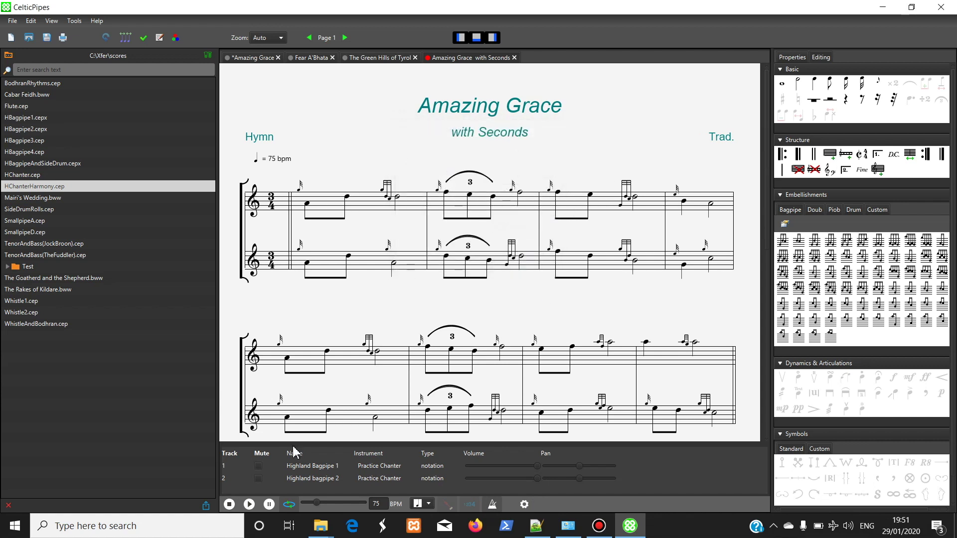
left_click(249, 504)
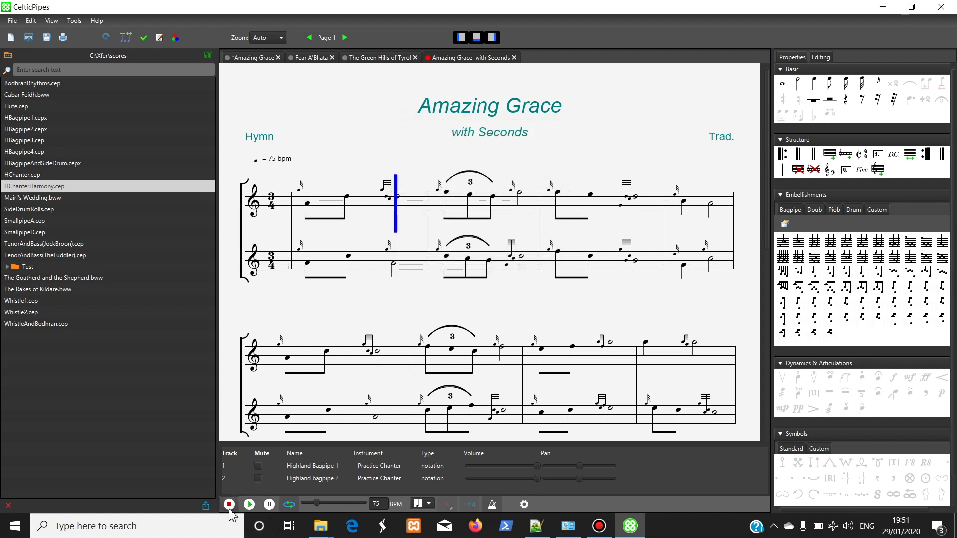
left_click(228, 504)
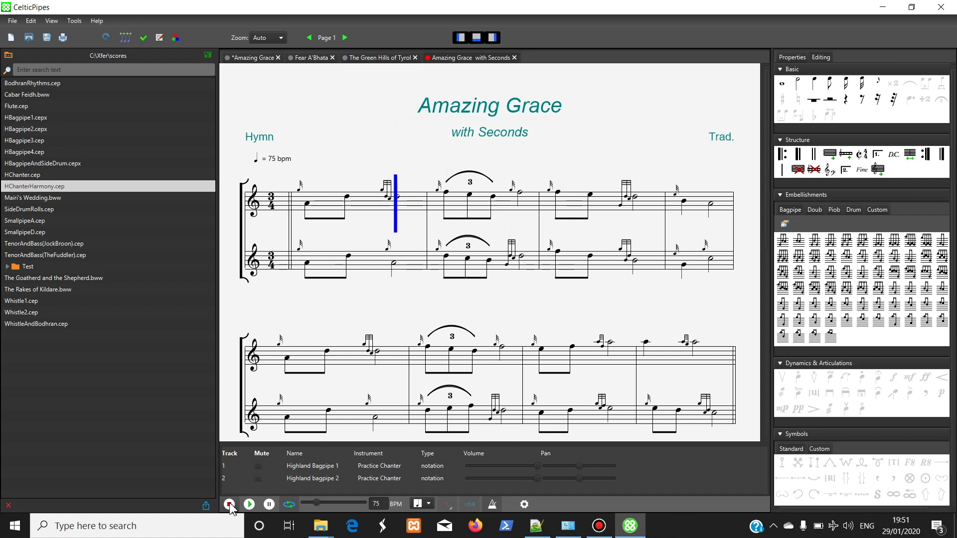
Try lowering and raising the Chorus effect in the Sound Properties, and cancel the changes.
left_click(524, 504)
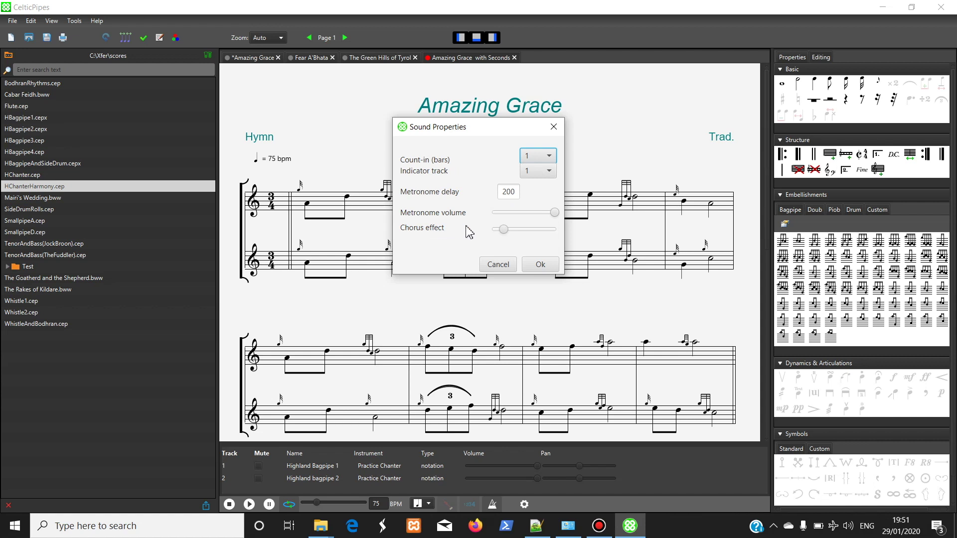
mouse_move(502, 233)
left_click(503, 233)
left_click_drag(504, 231, 487, 233)
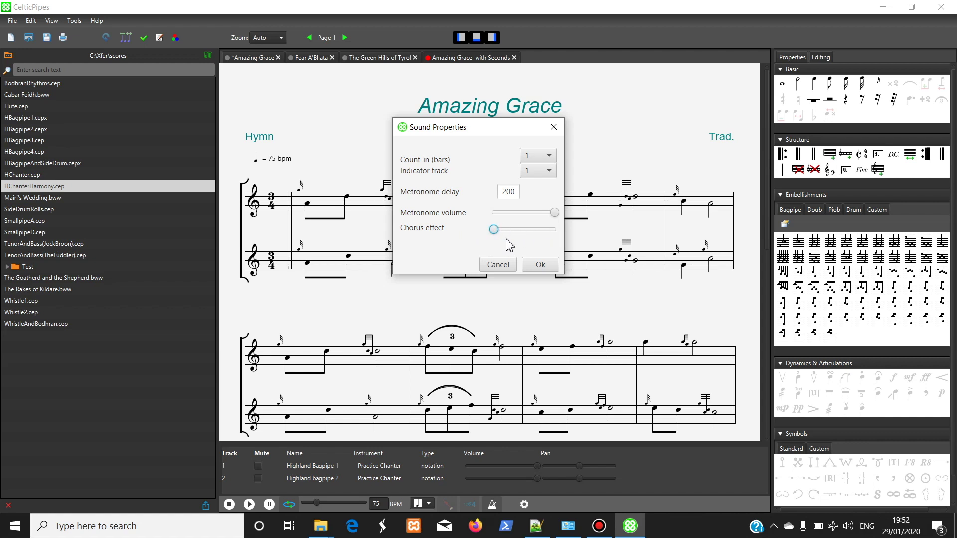
left_click_drag(495, 230, 504, 230)
left_click_drag(505, 231, 503, 231)
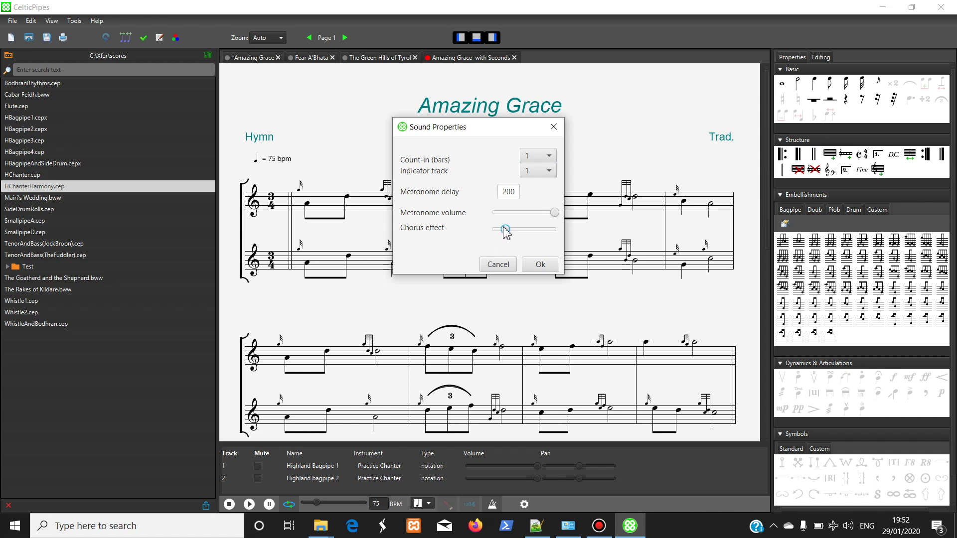
left_click(504, 269)
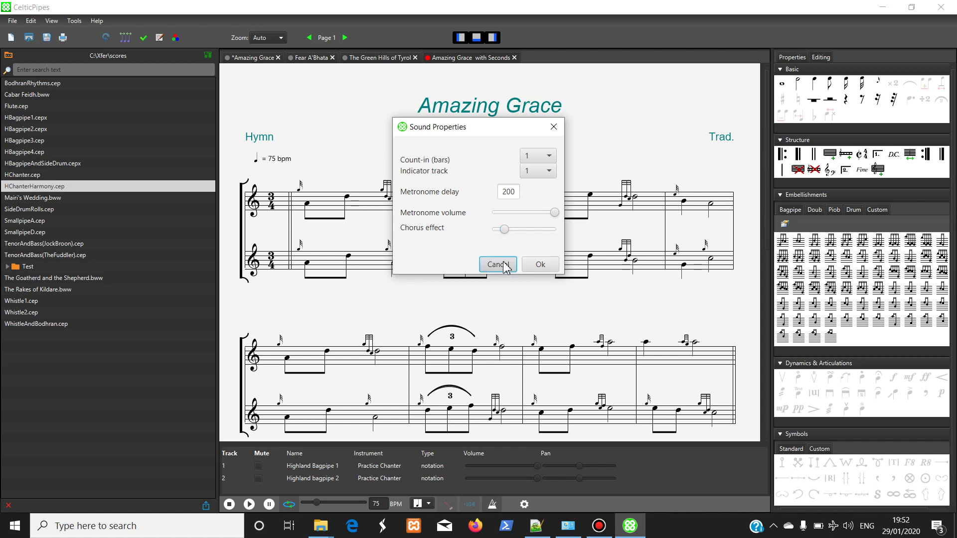
left_click(498, 265)
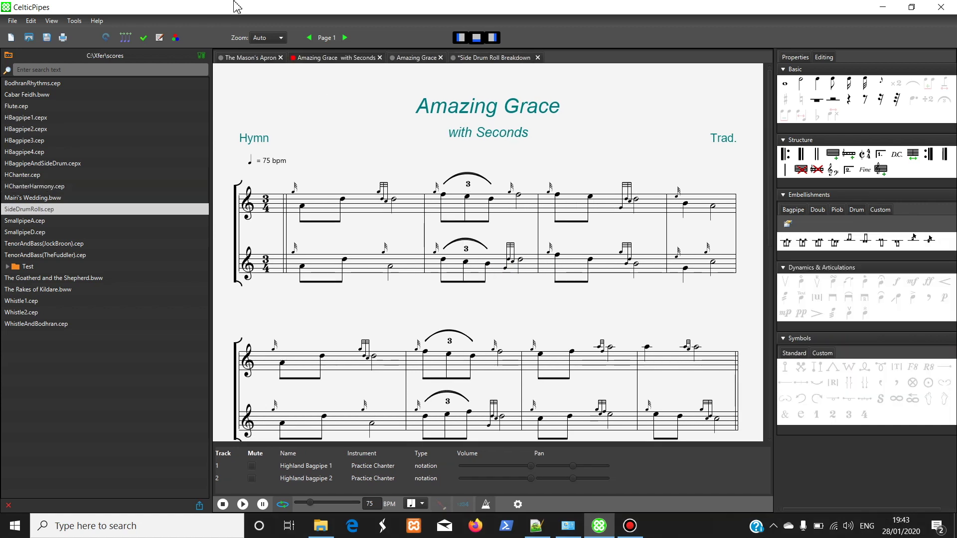
Check for CelticPipes updates and close the update window.
left_click(94, 23)
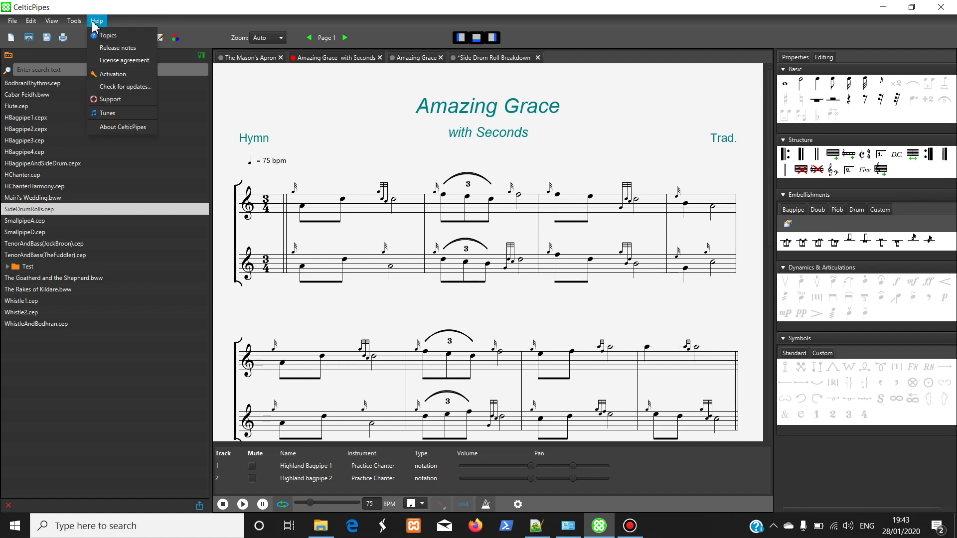
left_click(144, 88)
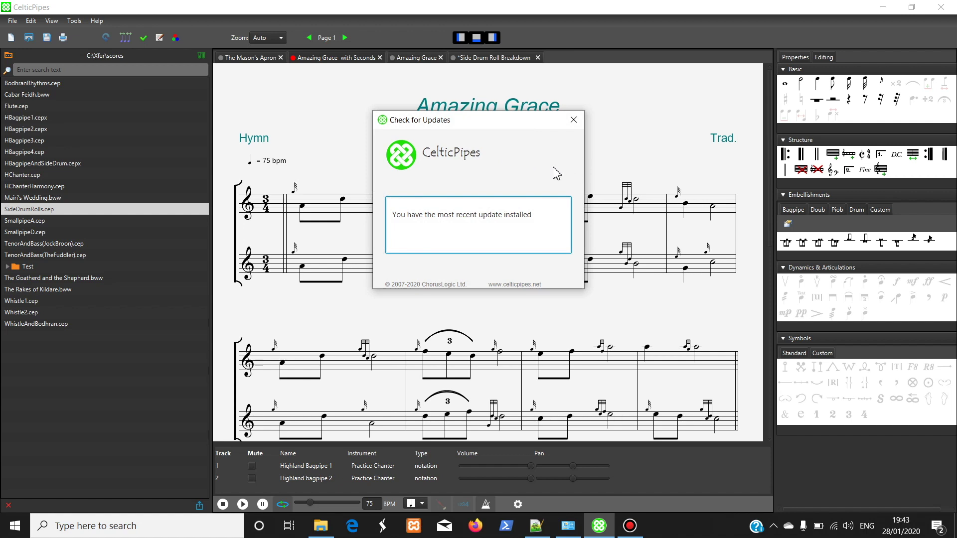
left_click(574, 120)
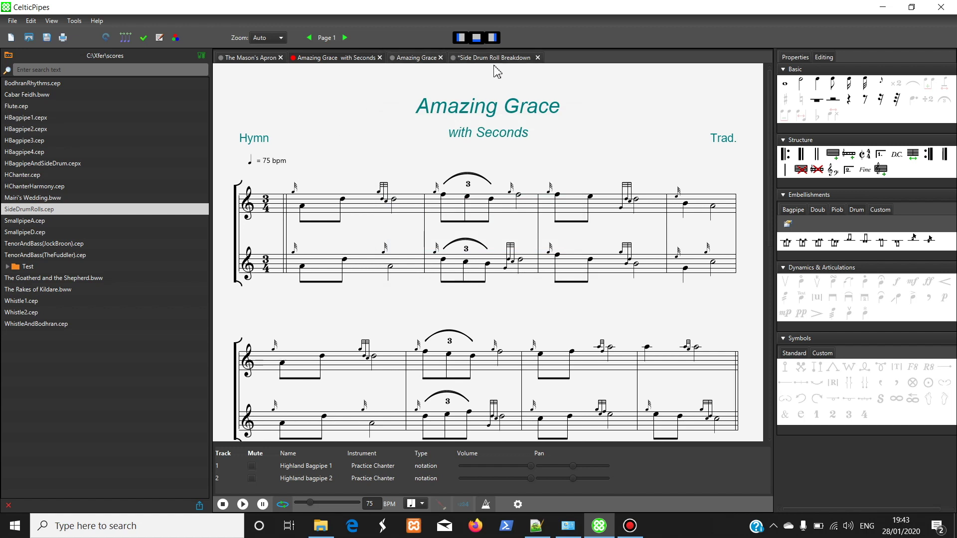
Switch to The Mason's Apron and set its bar numbers to show Below the staves.
left_click(259, 58)
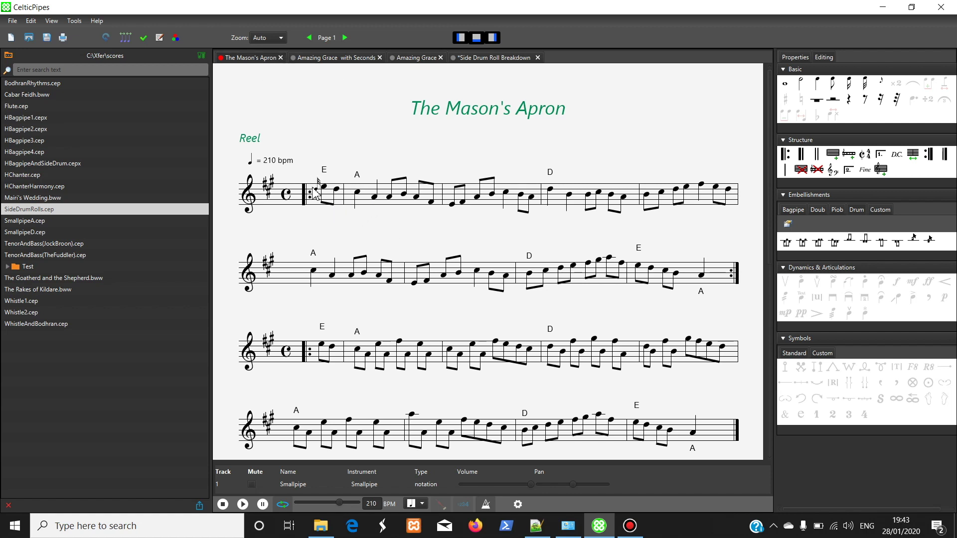
left_click(75, 22)
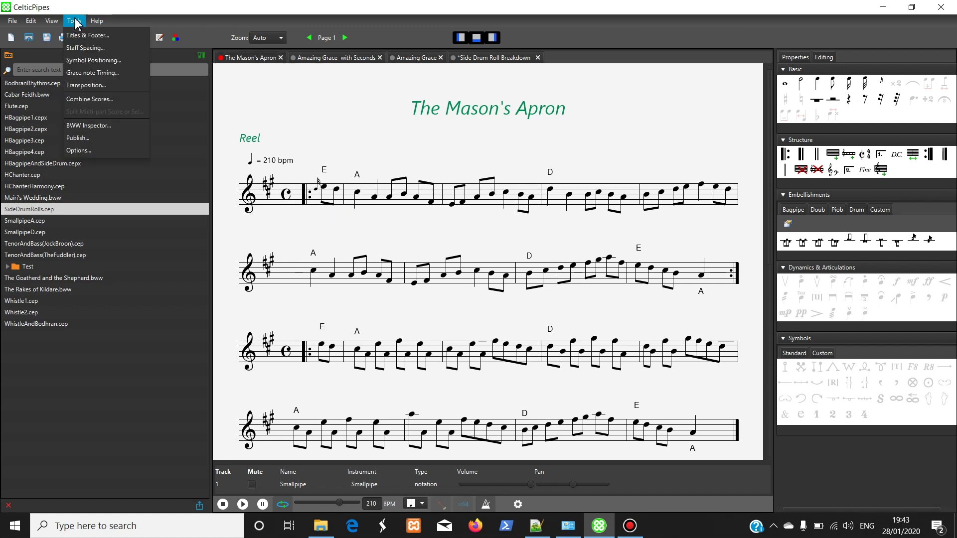
left_click(119, 150)
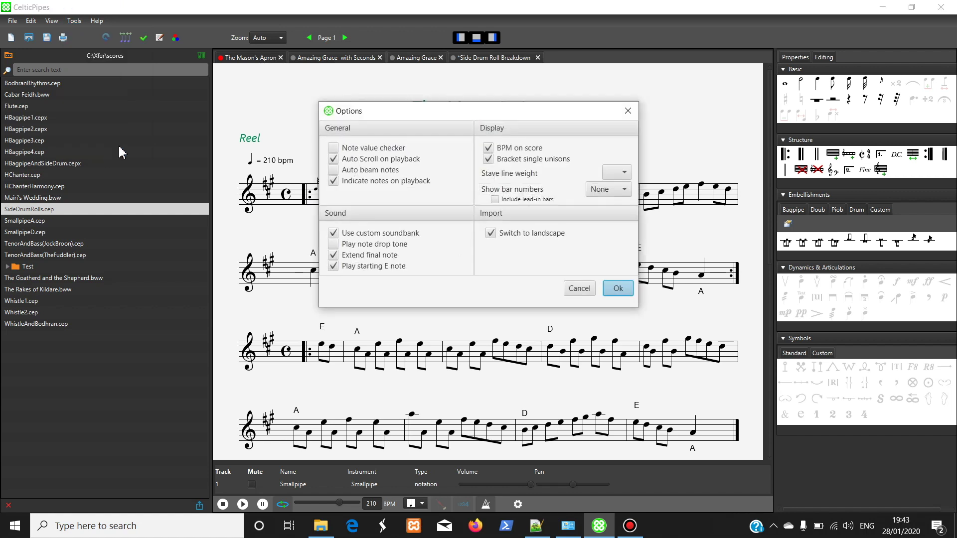
left_click_drag(477, 104, 628, 97)
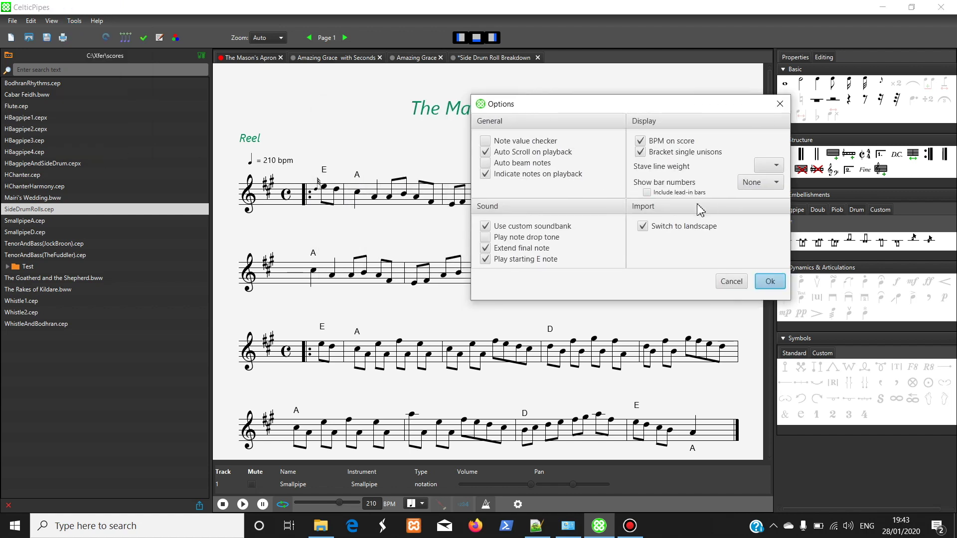
left_click(770, 182)
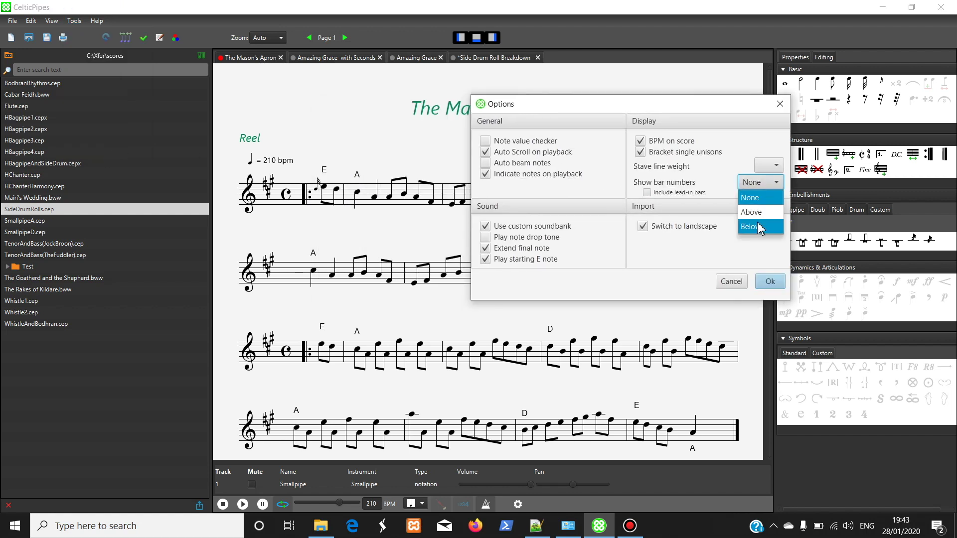
left_click(758, 226)
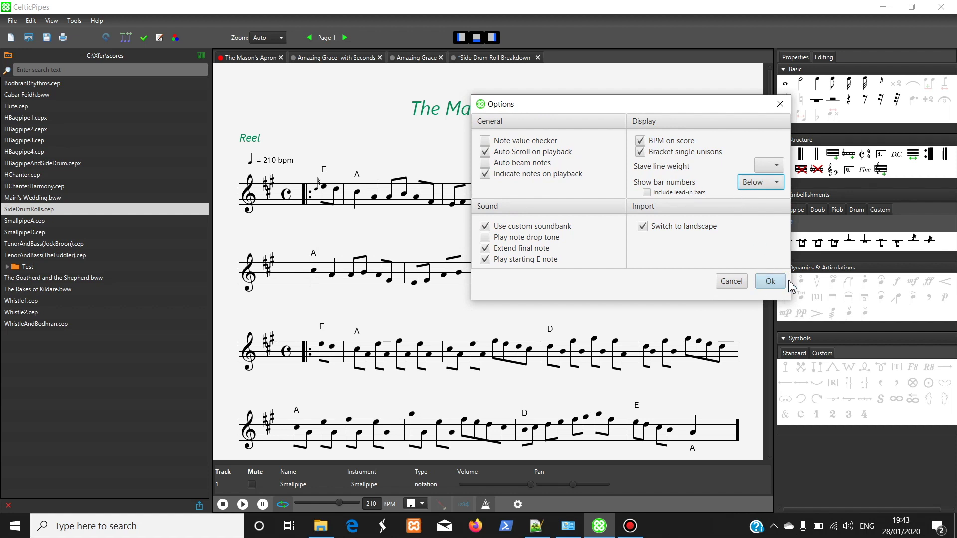
left_click(770, 282)
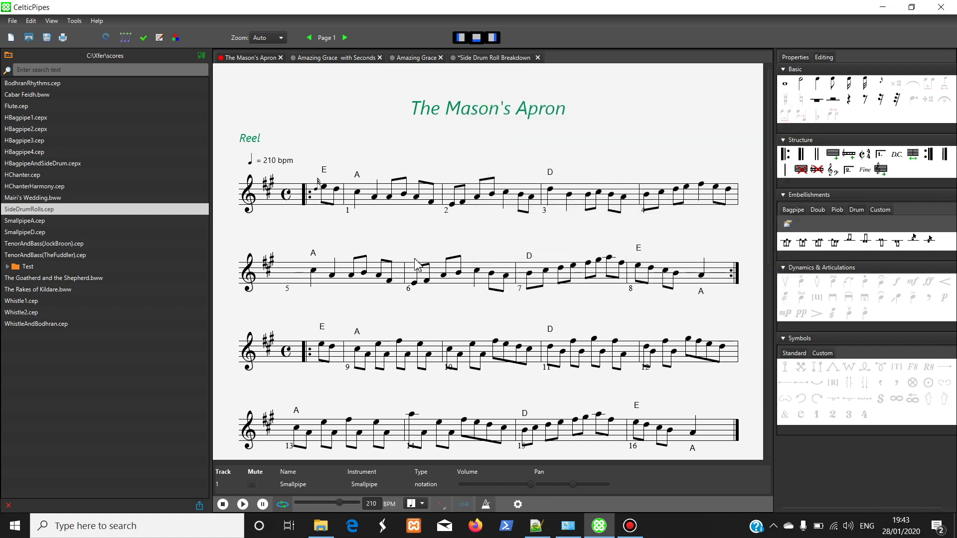
Include lead-in bars in the bar numbering of The Mason's Apron.
left_click(70, 22)
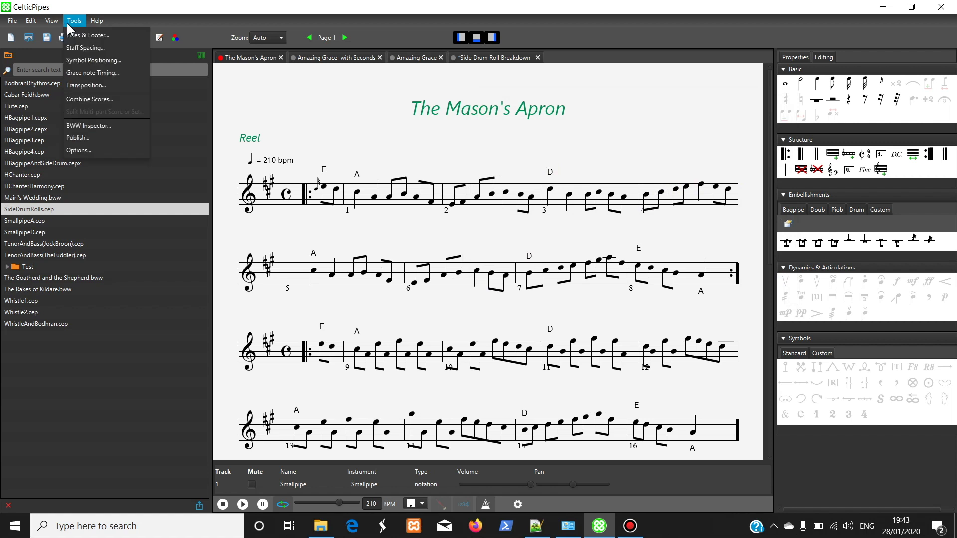
left_click(114, 151)
left_click(495, 200)
left_click(618, 288)
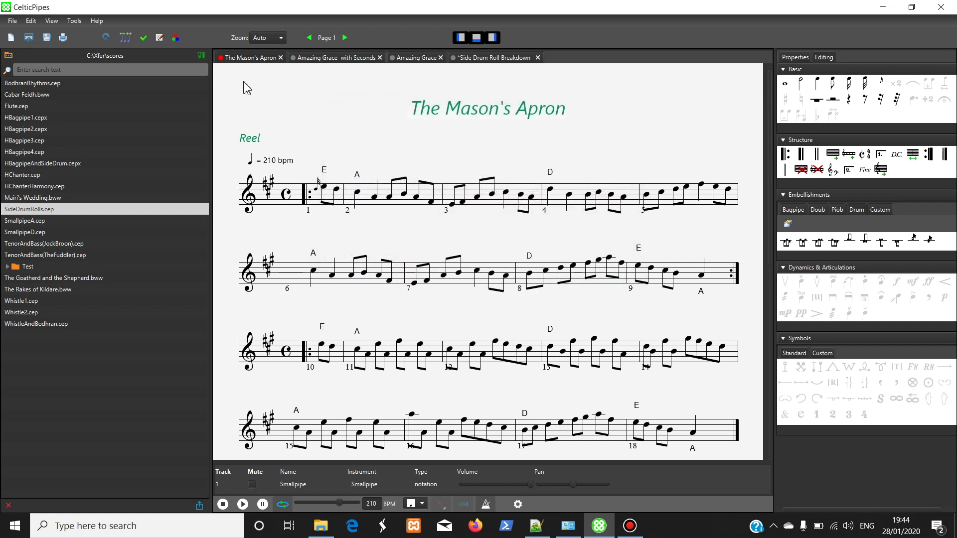
Transpose all notes of the Smallpipe part by key to A major, using the Nearest wrap preference.
left_click(75, 21)
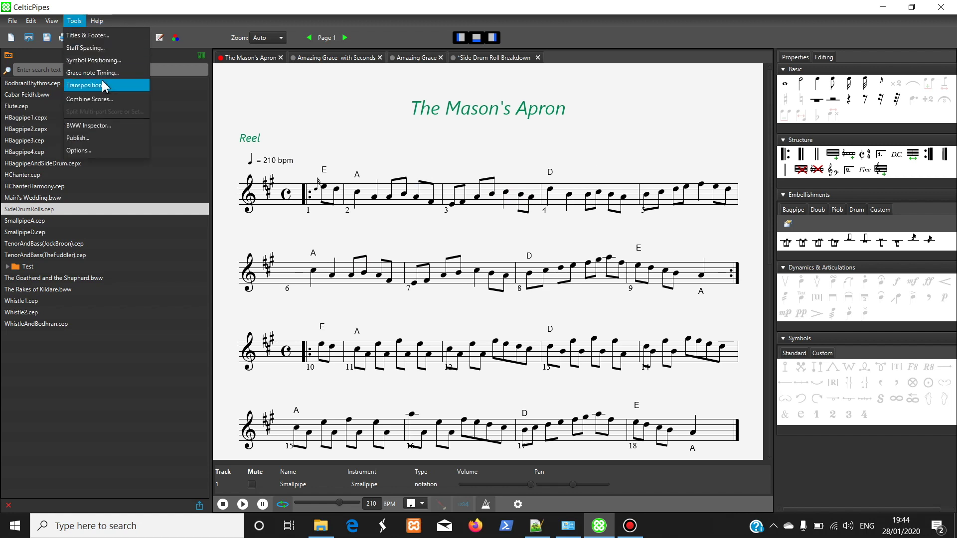
left_click(83, 82)
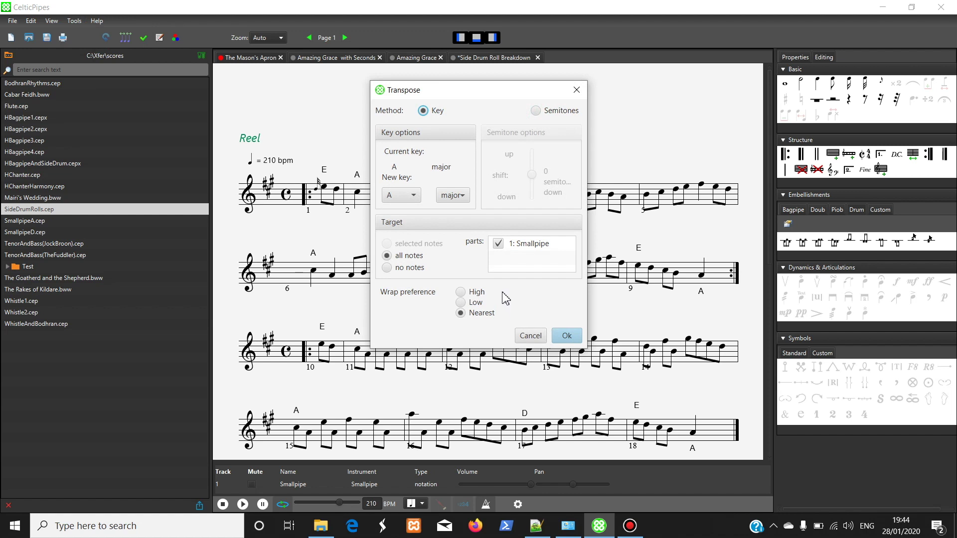
left_click(566, 337)
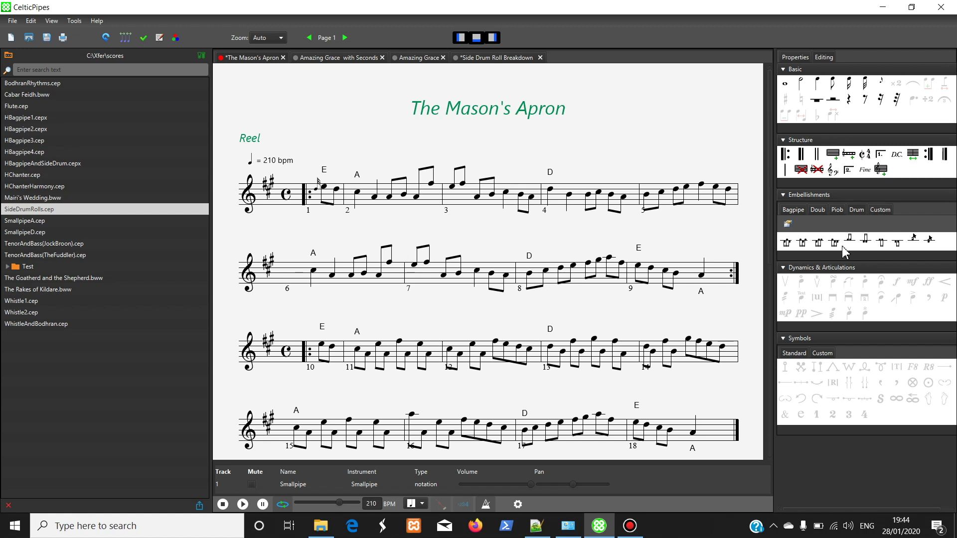
Switch to the Side Drum Roll Breakdown score and delete all notes and rests from the first Intro roll bar.
left_click(508, 58)
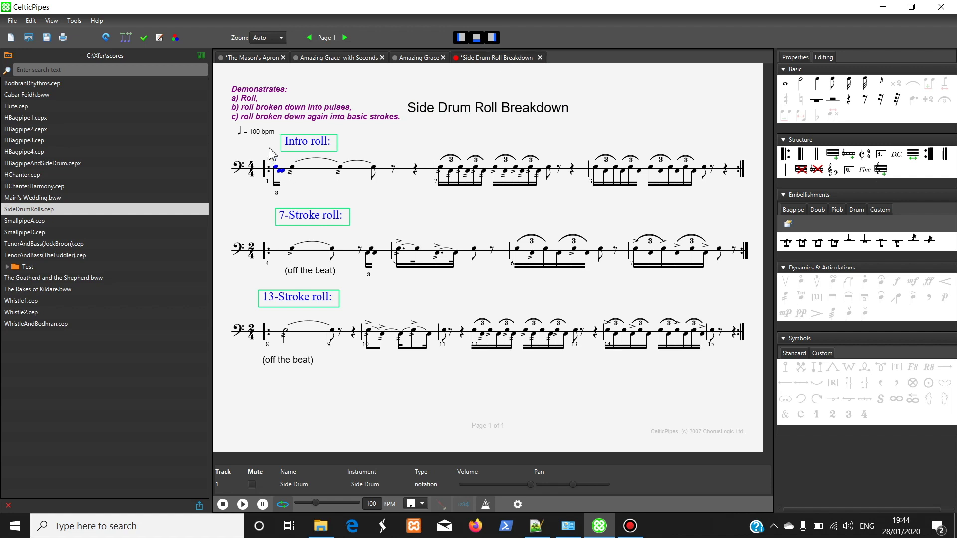
left_click_drag(269, 148, 428, 198)
key("Delete")
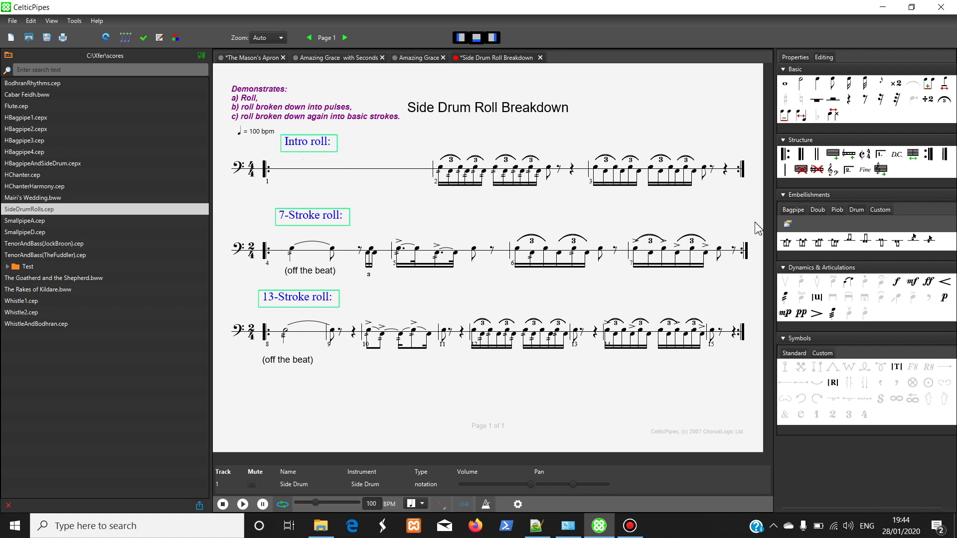
Insert a low-high-low three-note drum embellishment at the start of the emptied Intro roll bar, followed by a quarter note.
left_click(789, 243)
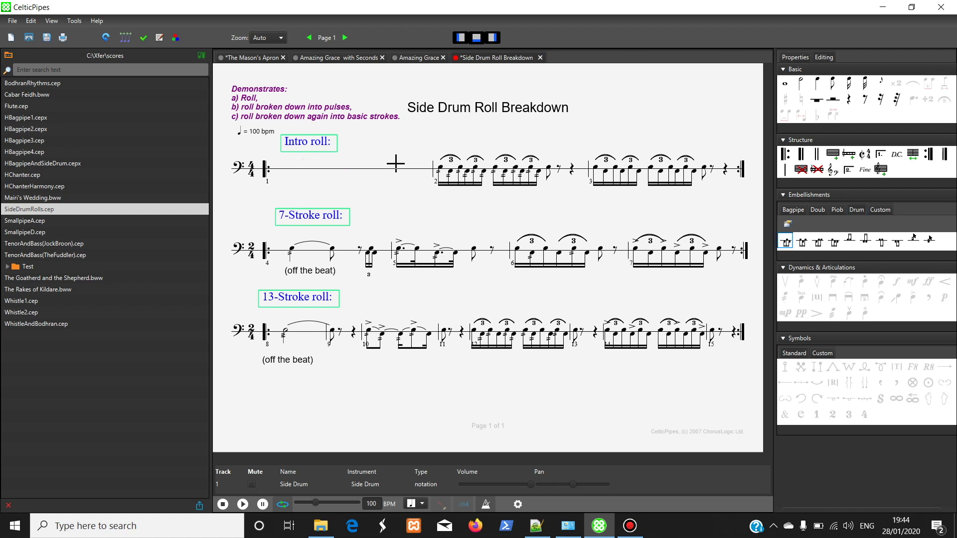
left_click(283, 162)
left_click(856, 209)
left_click(817, 243)
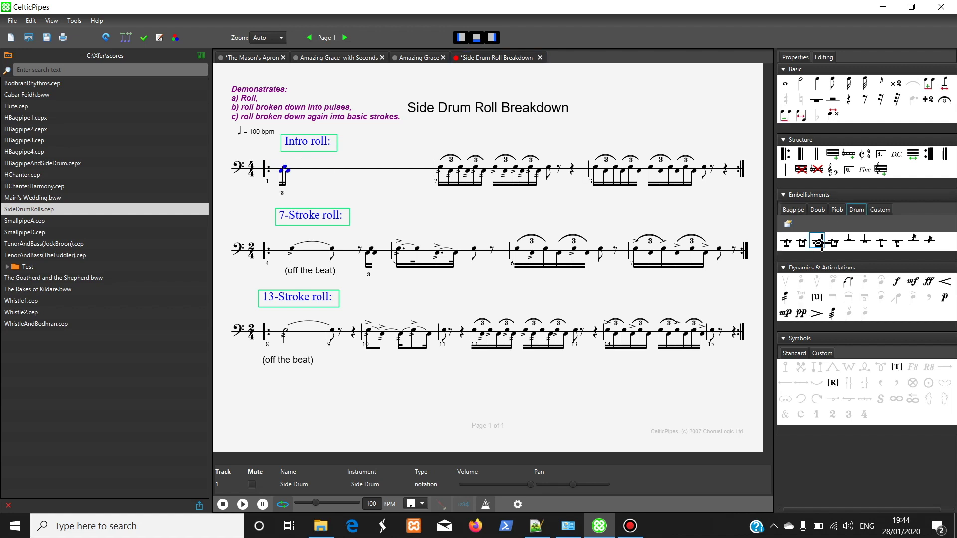
left_click(816, 83)
left_click(690, 219)
Insert a low-high-high three-note drum embellishment after the quarter note in the first bar and respace the score's notes.
left_click(818, 243)
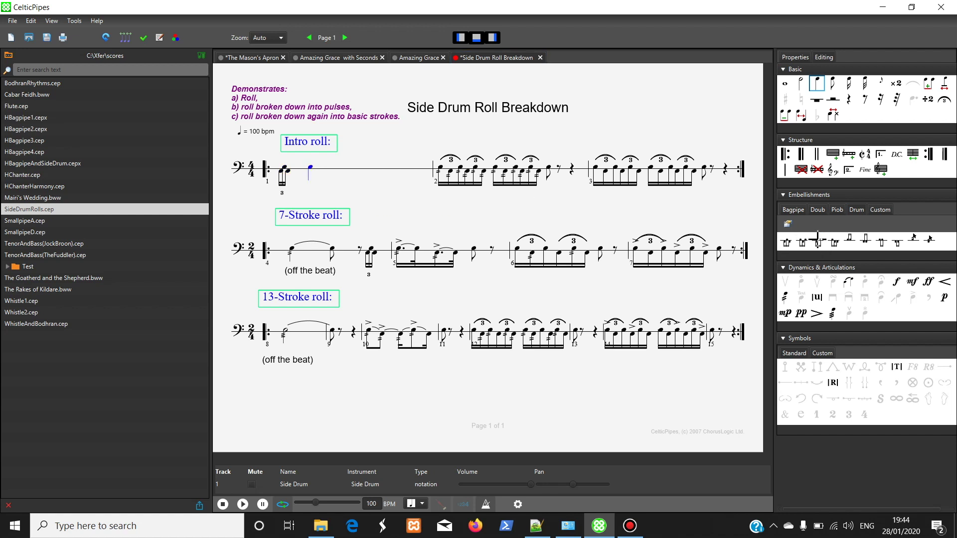
left_click(358, 167)
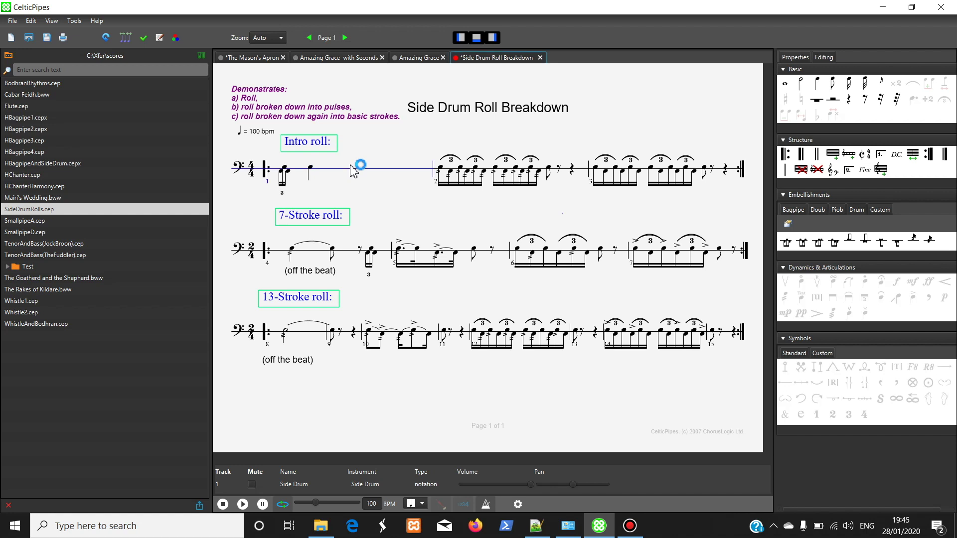
left_click(818, 243)
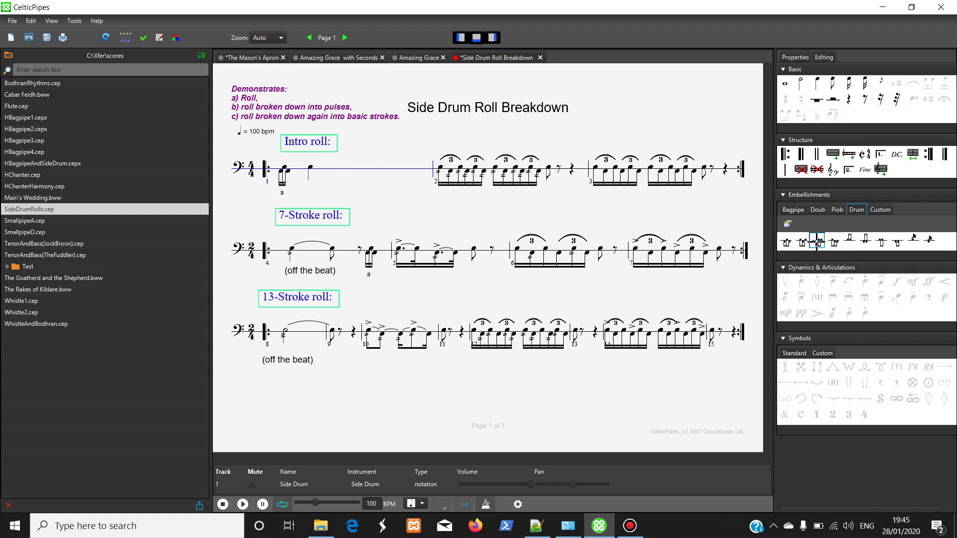
left_click(345, 168)
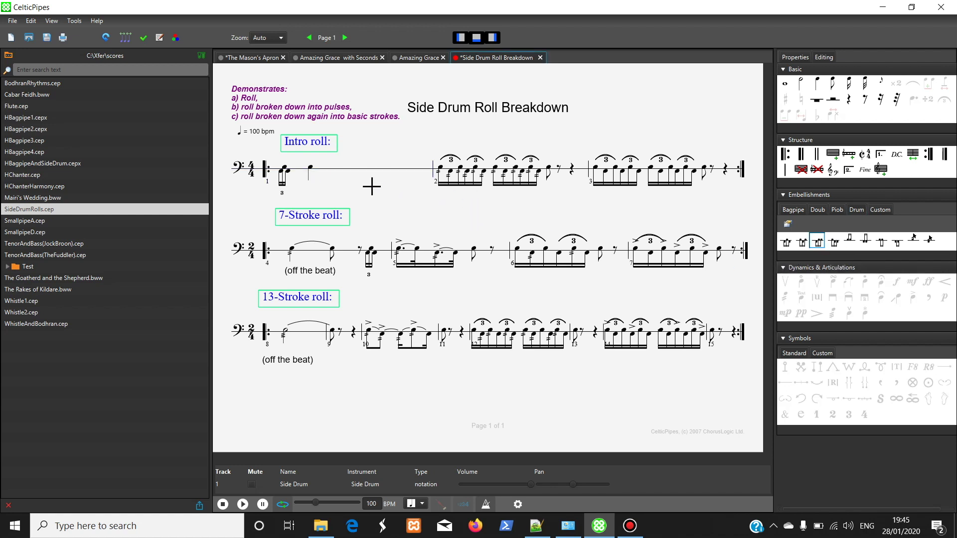
left_click(818, 243)
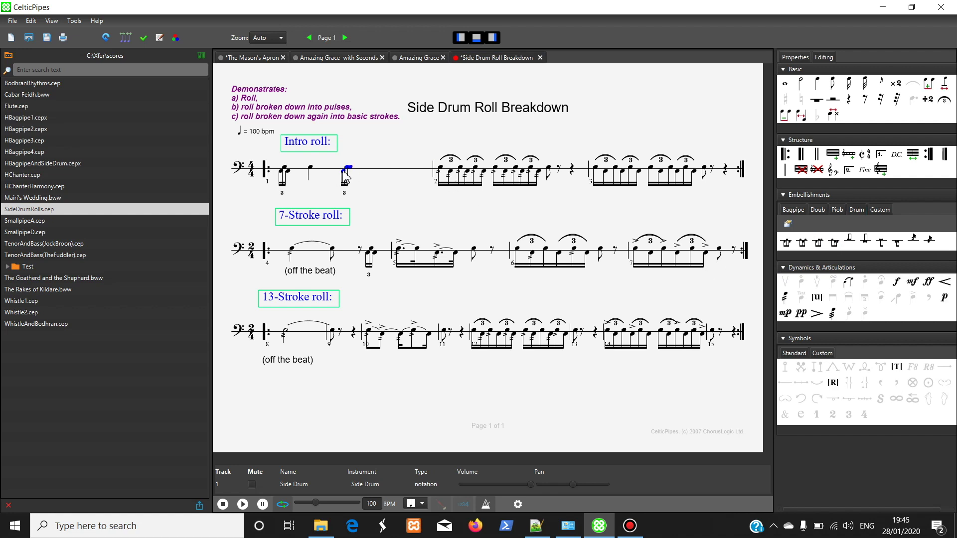
left_click(128, 39)
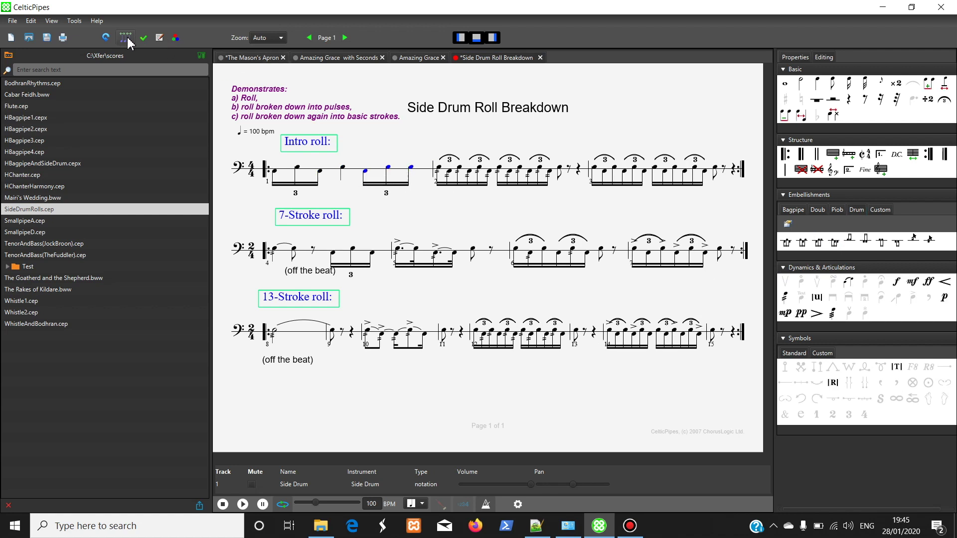